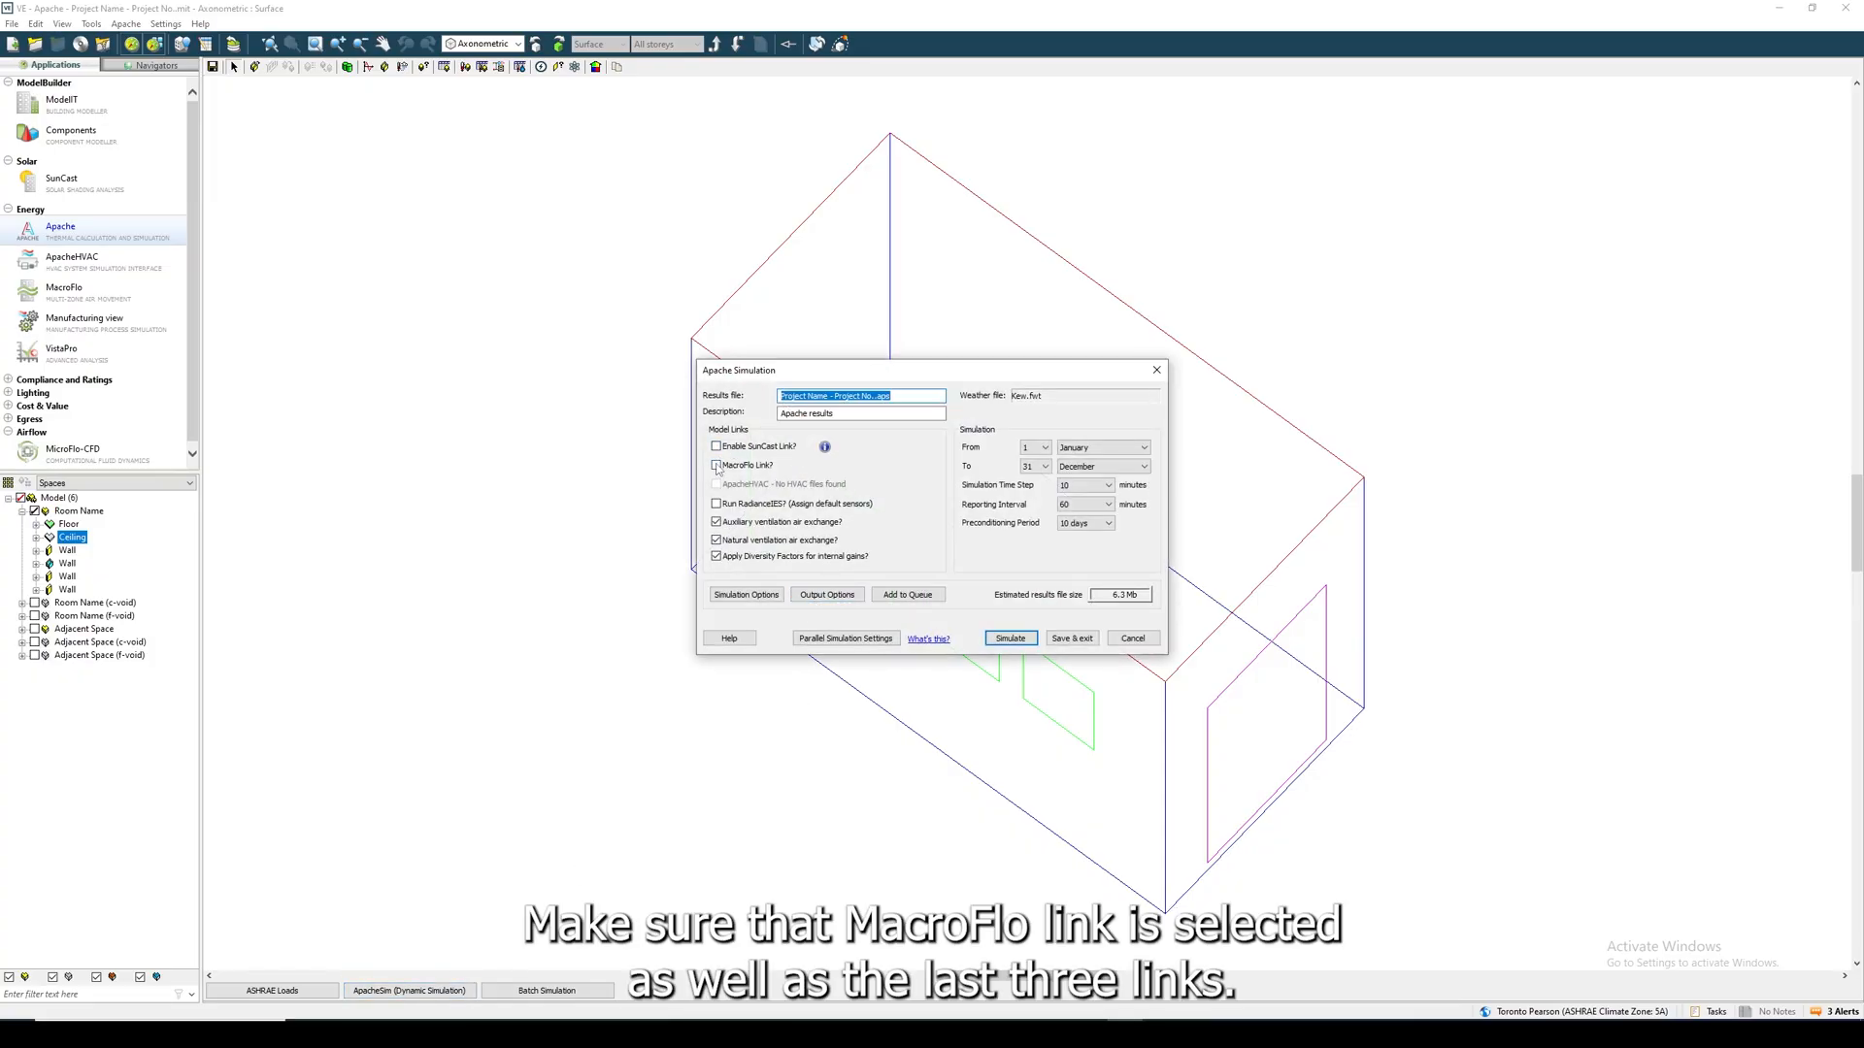
- Enable the MacroFlo link for the Apache simulation and keep the simulation period at 1 January to 31 December
click(716, 466)
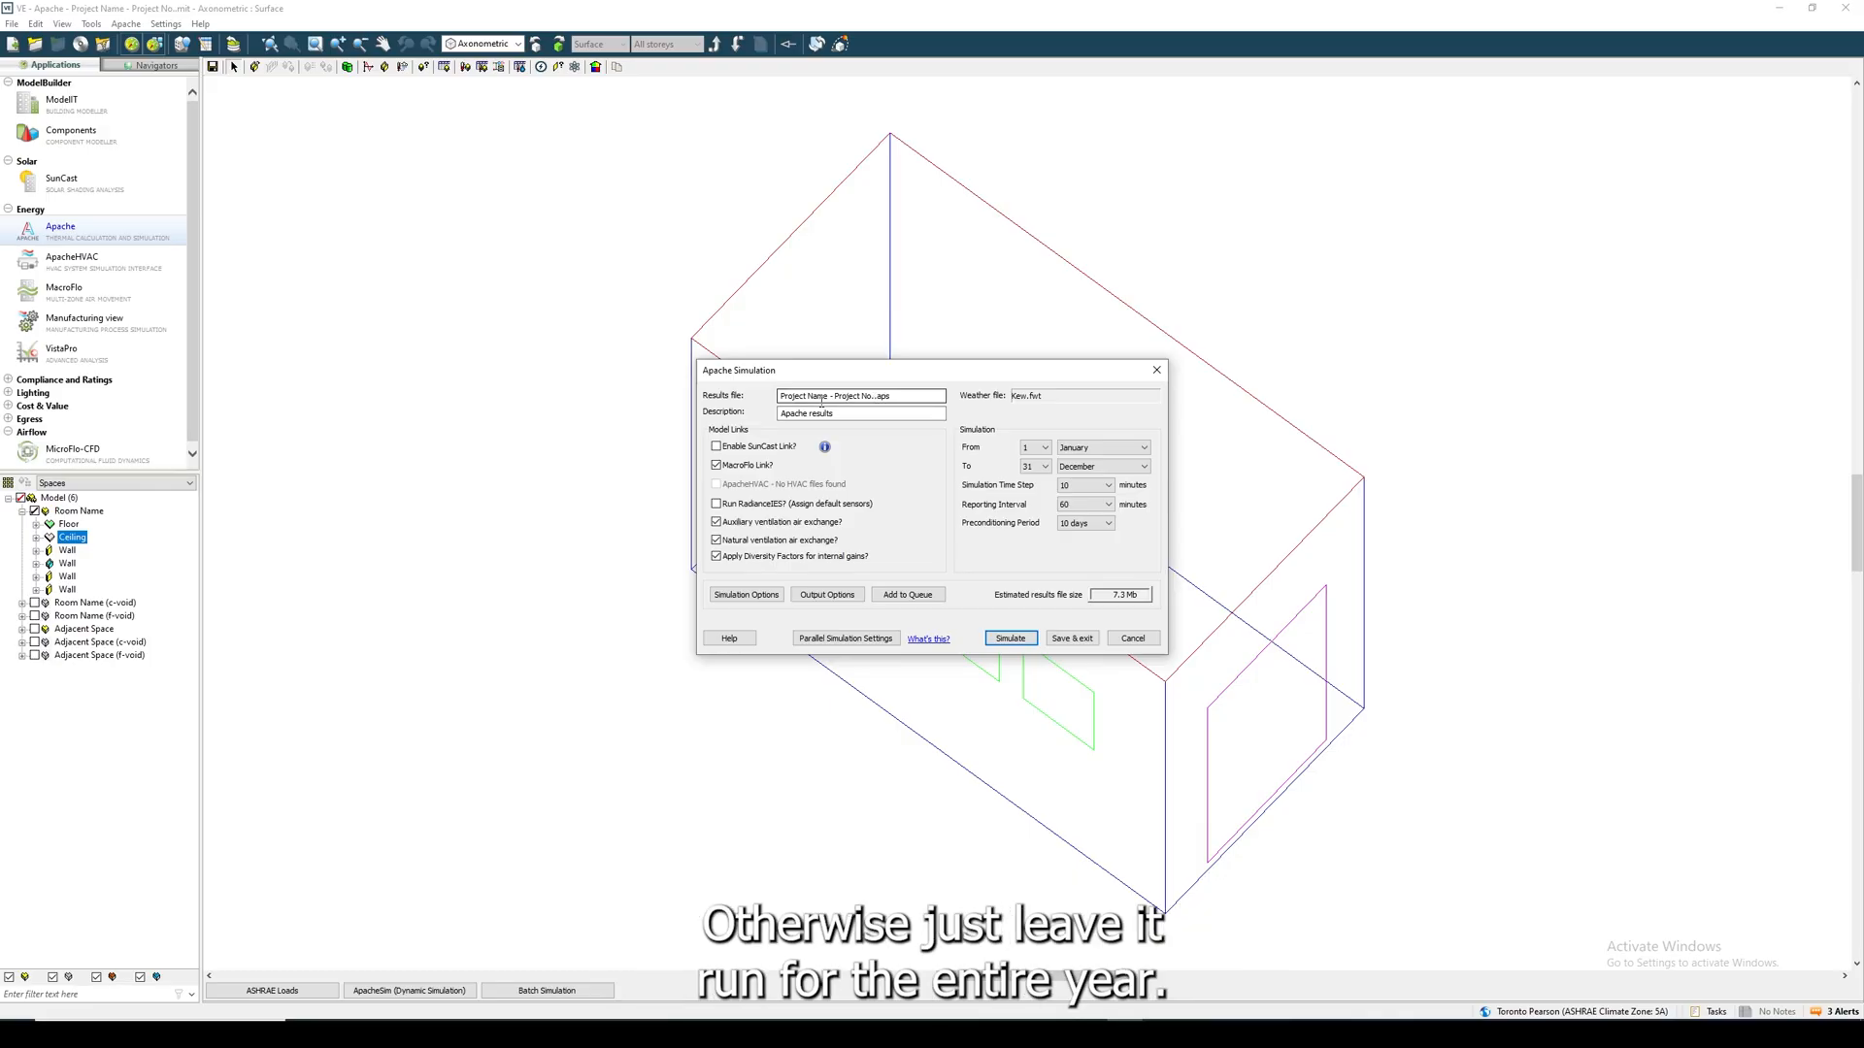
click(1089, 448)
click(1089, 454)
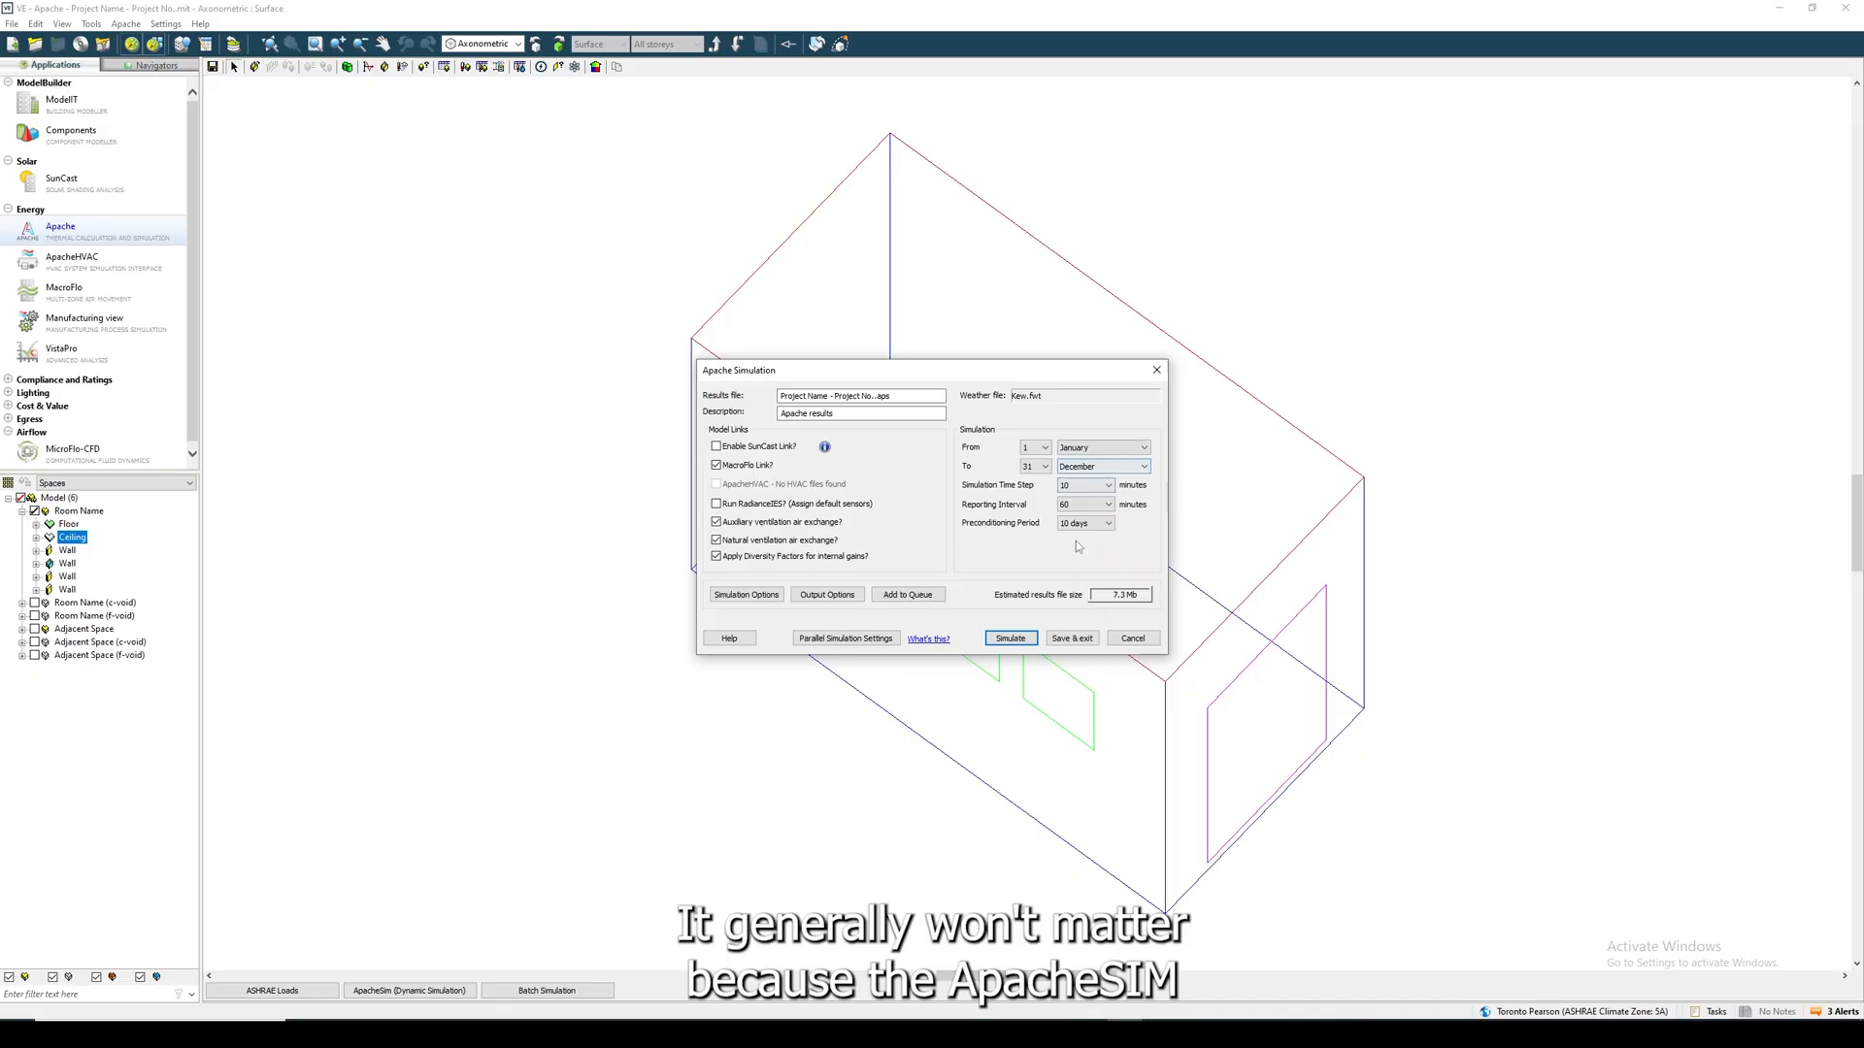
- Enable all remaining simulation outputs, including conduction gains, ApacheHVAC component results and incident solar flux, with all rooms selected for detailed output
click(827, 594)
drag(858, 658, 866, 614)
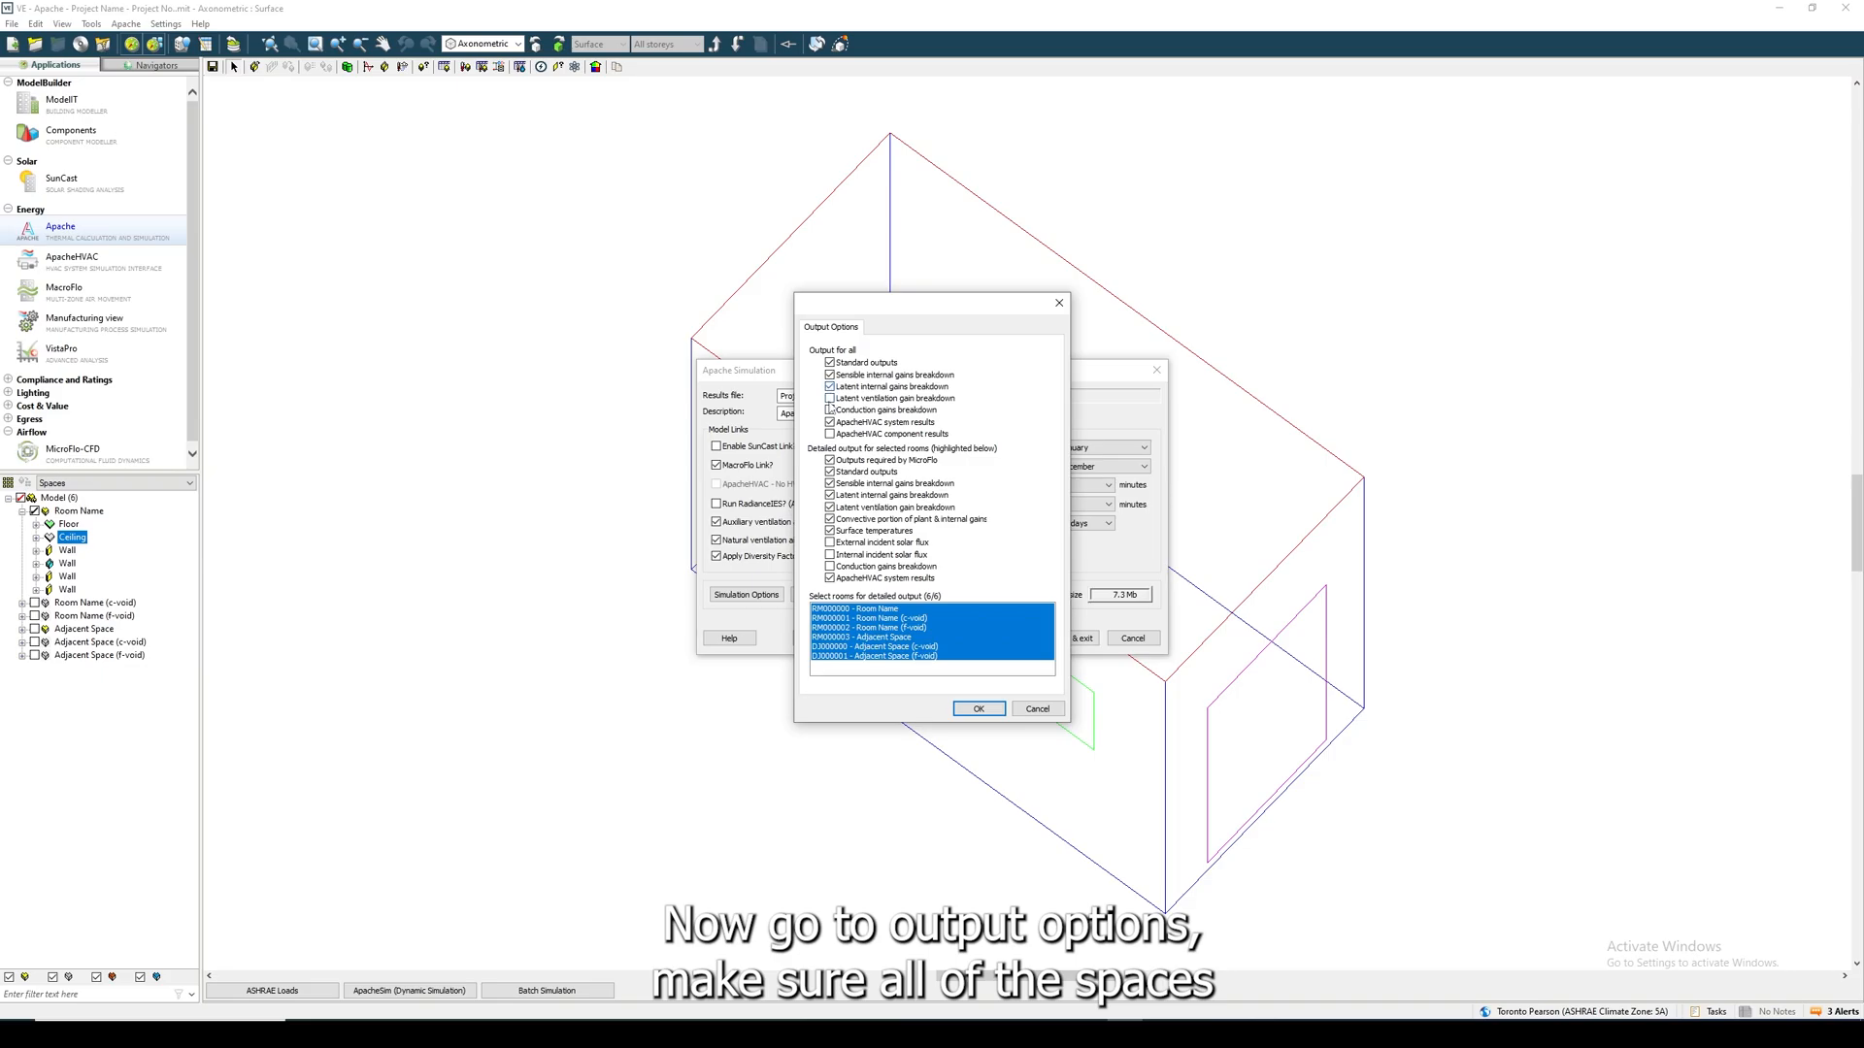
click(830, 409)
click(830, 434)
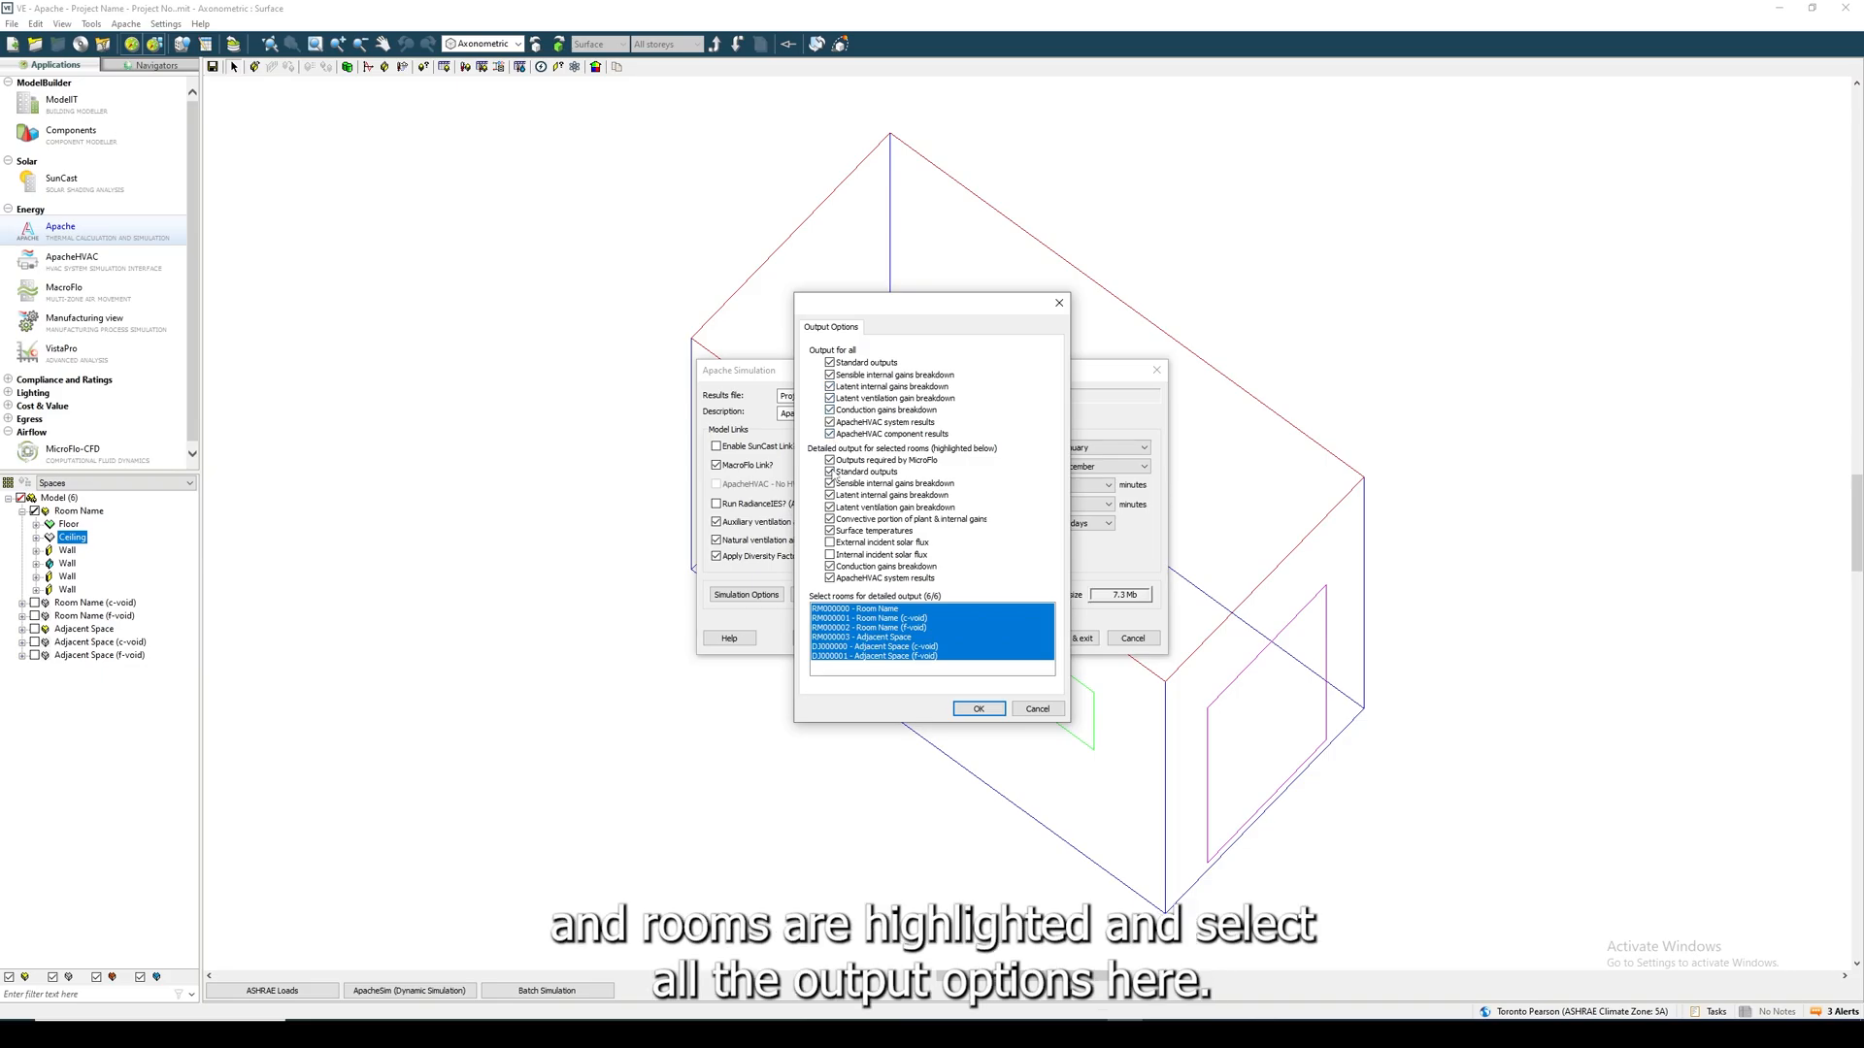
click(830, 543)
click(974, 709)
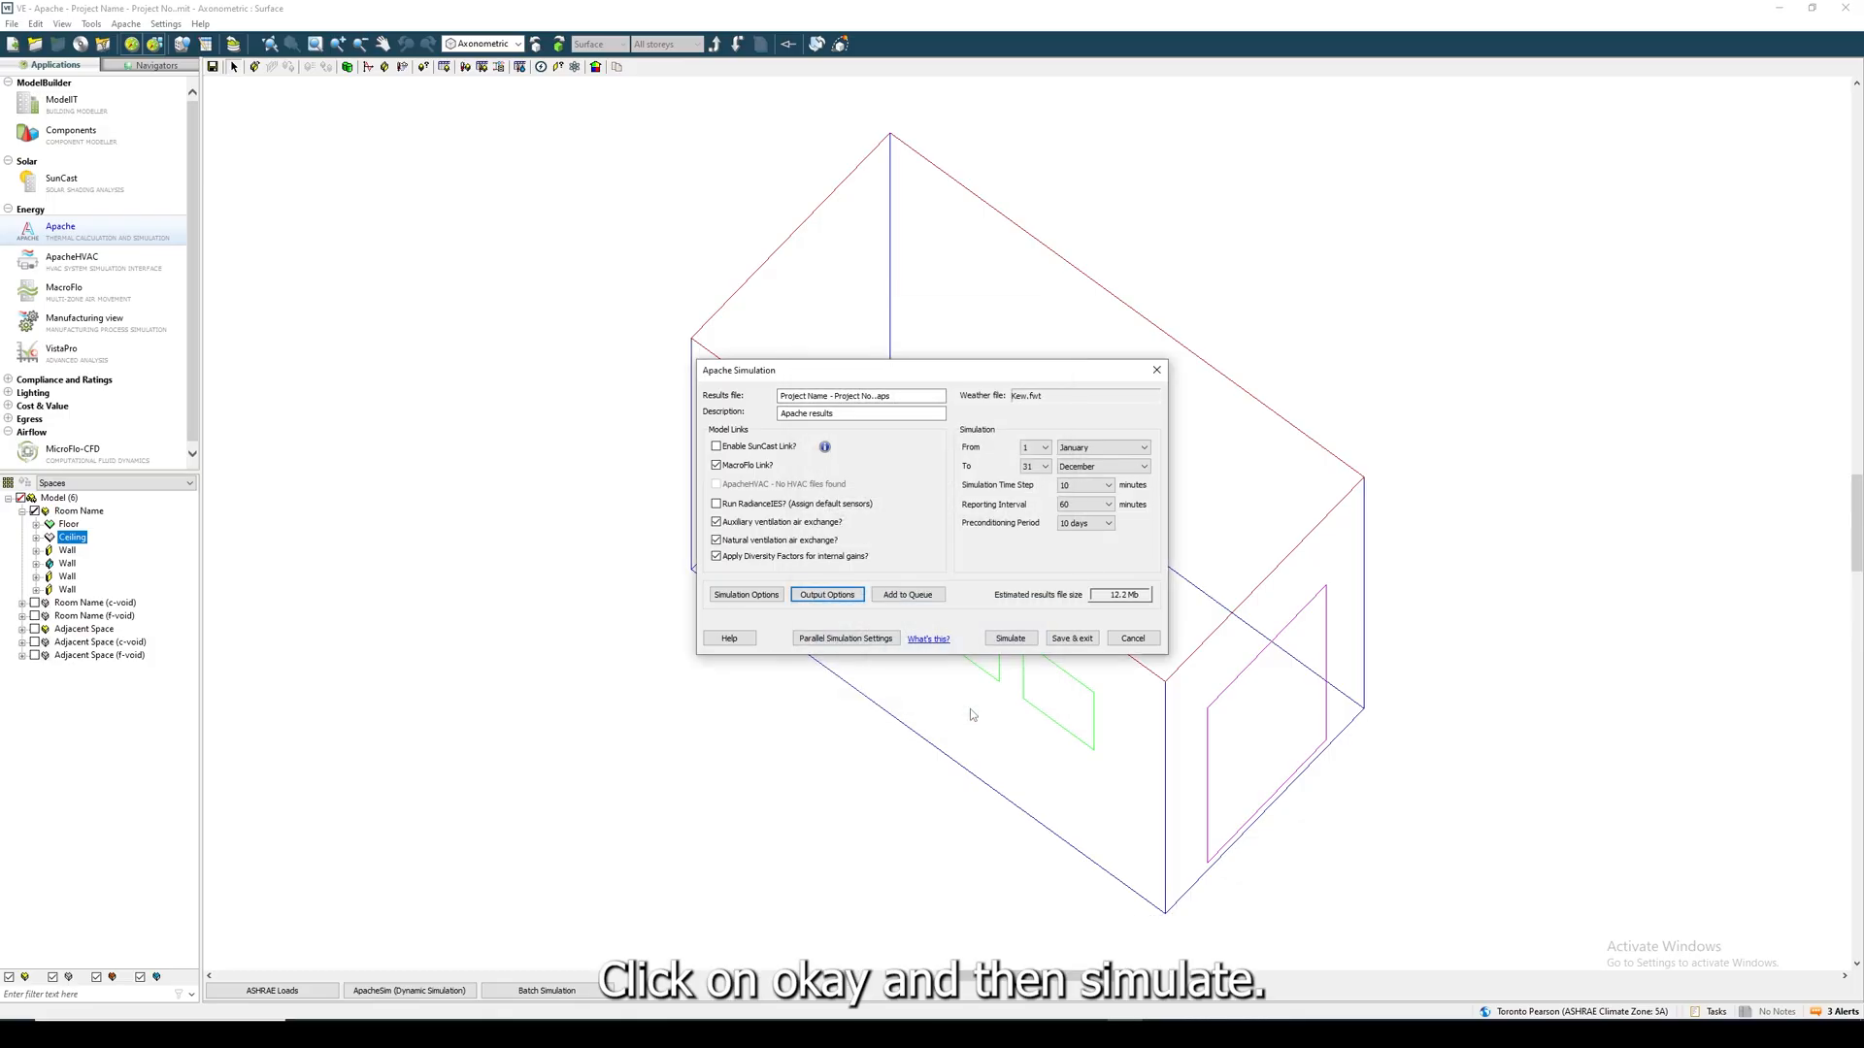
- Run the Apache simulation, dismiss the task window and switch to VistaPro for the results
click(995, 639)
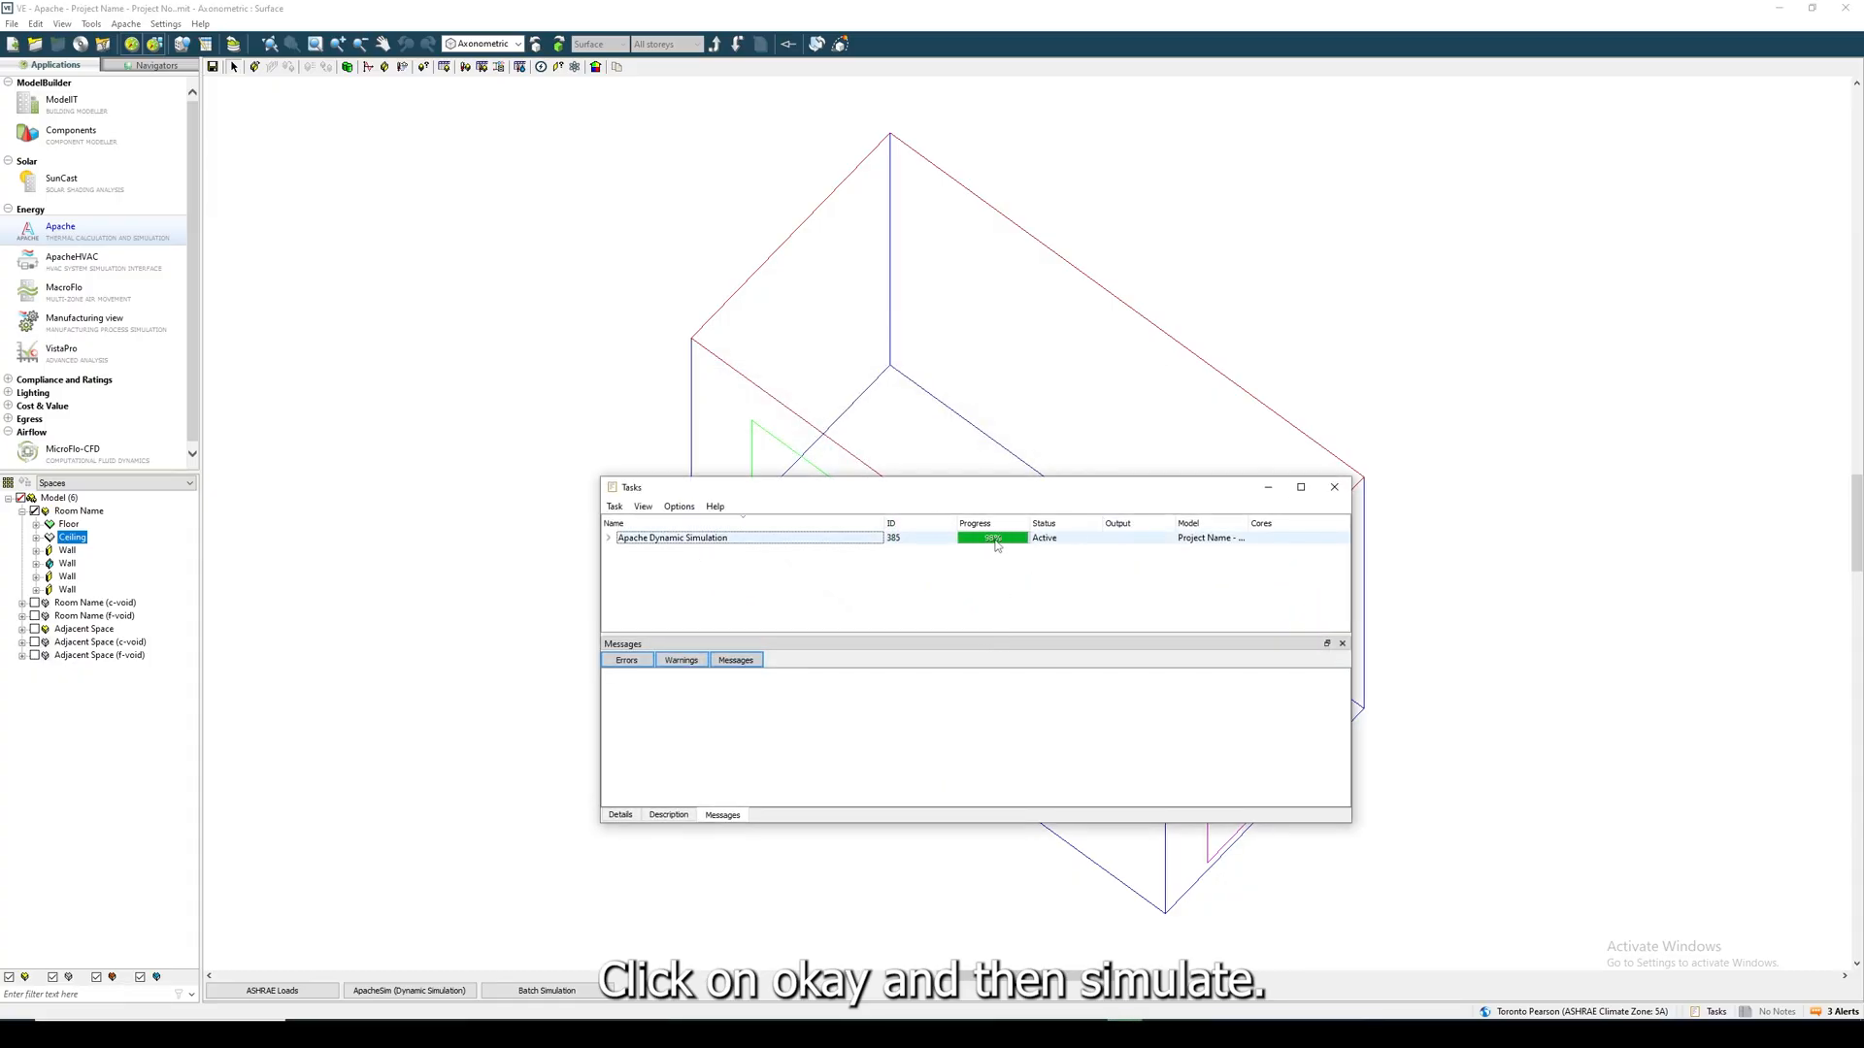
click(1339, 491)
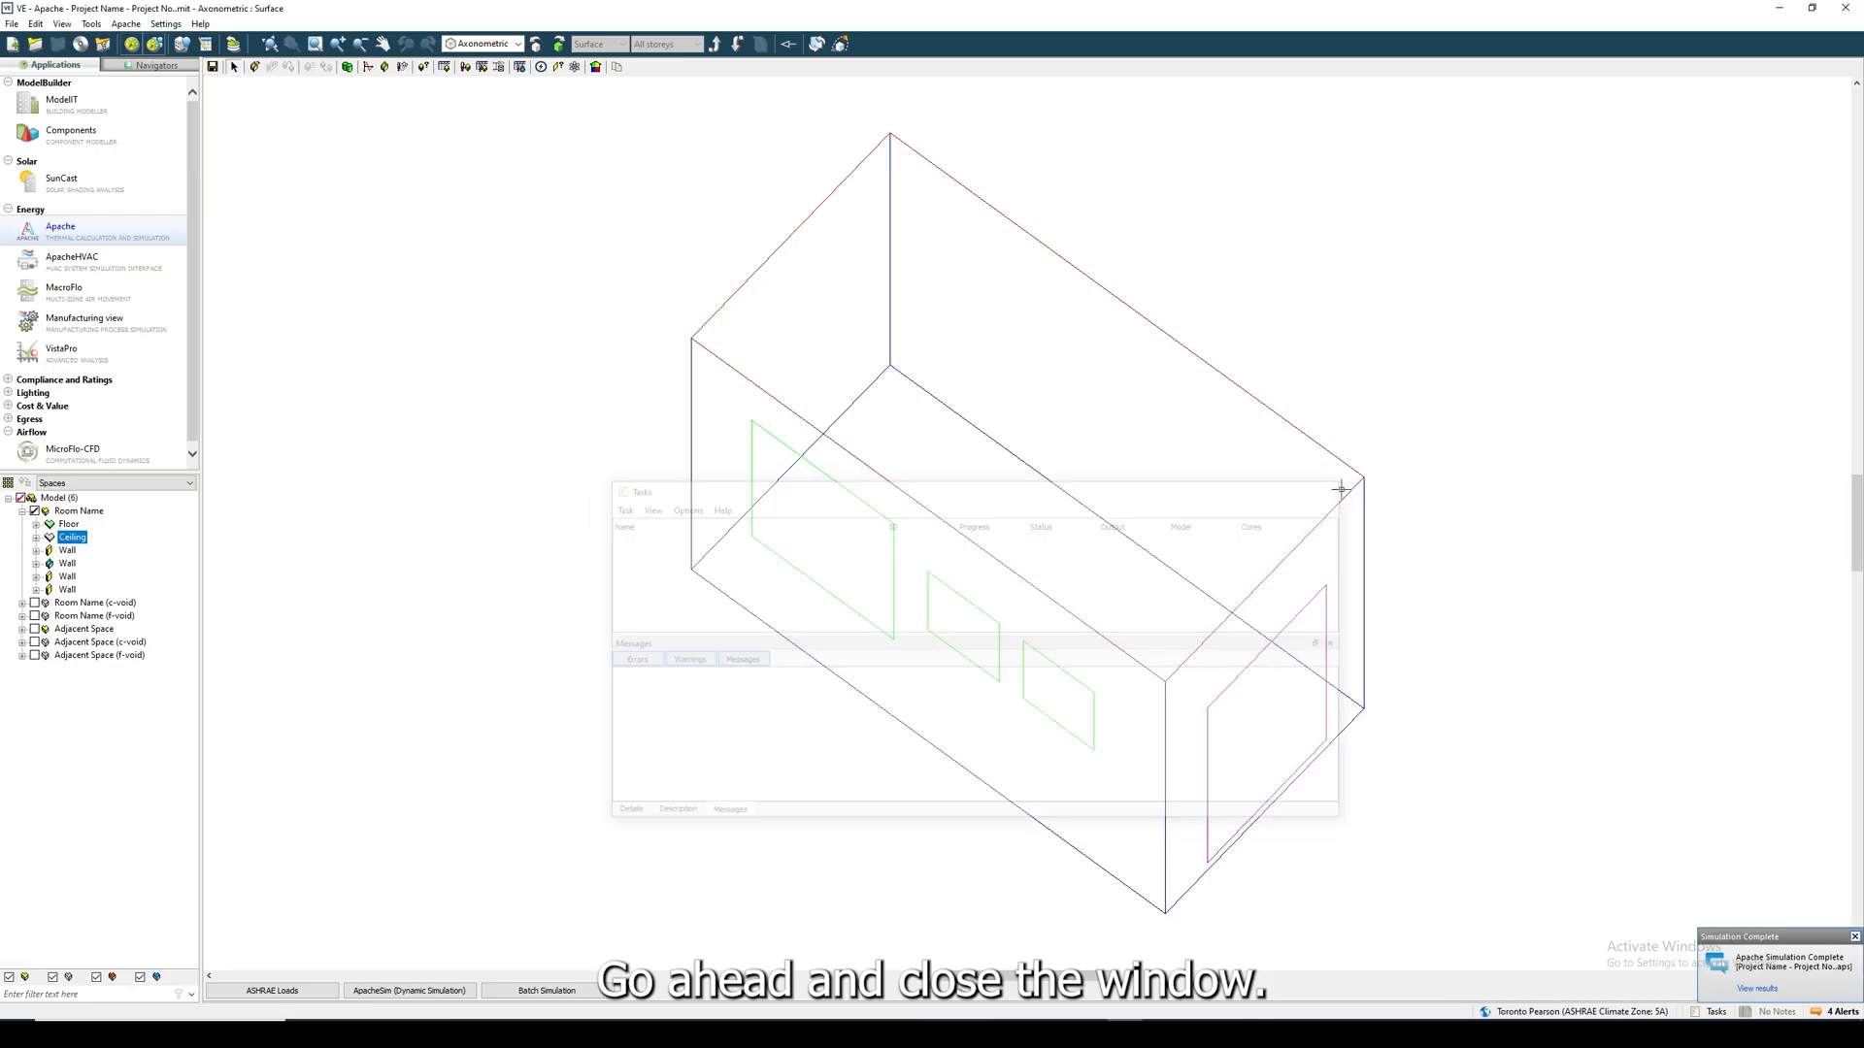
click(110, 351)
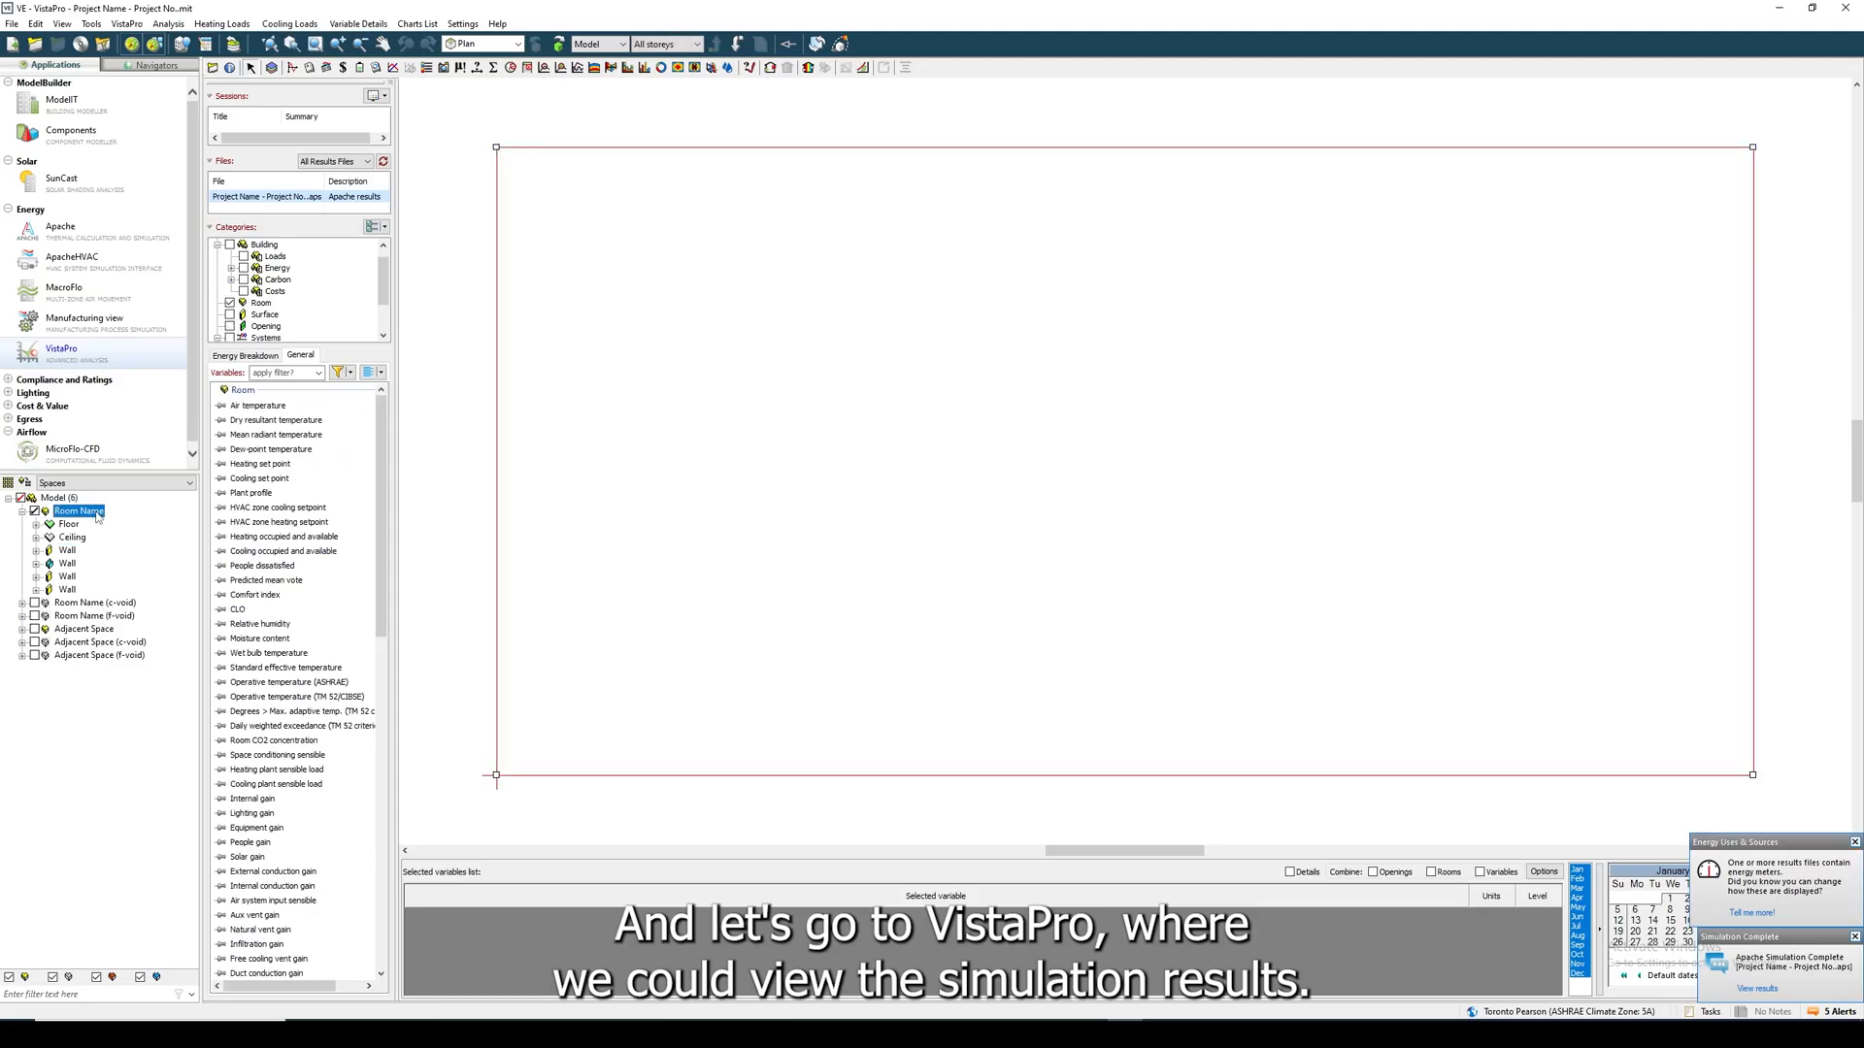
- Chart the room's air temperature over the year, compare it with mean radiant temperature and heating set point, and close the chart
click(284, 408)
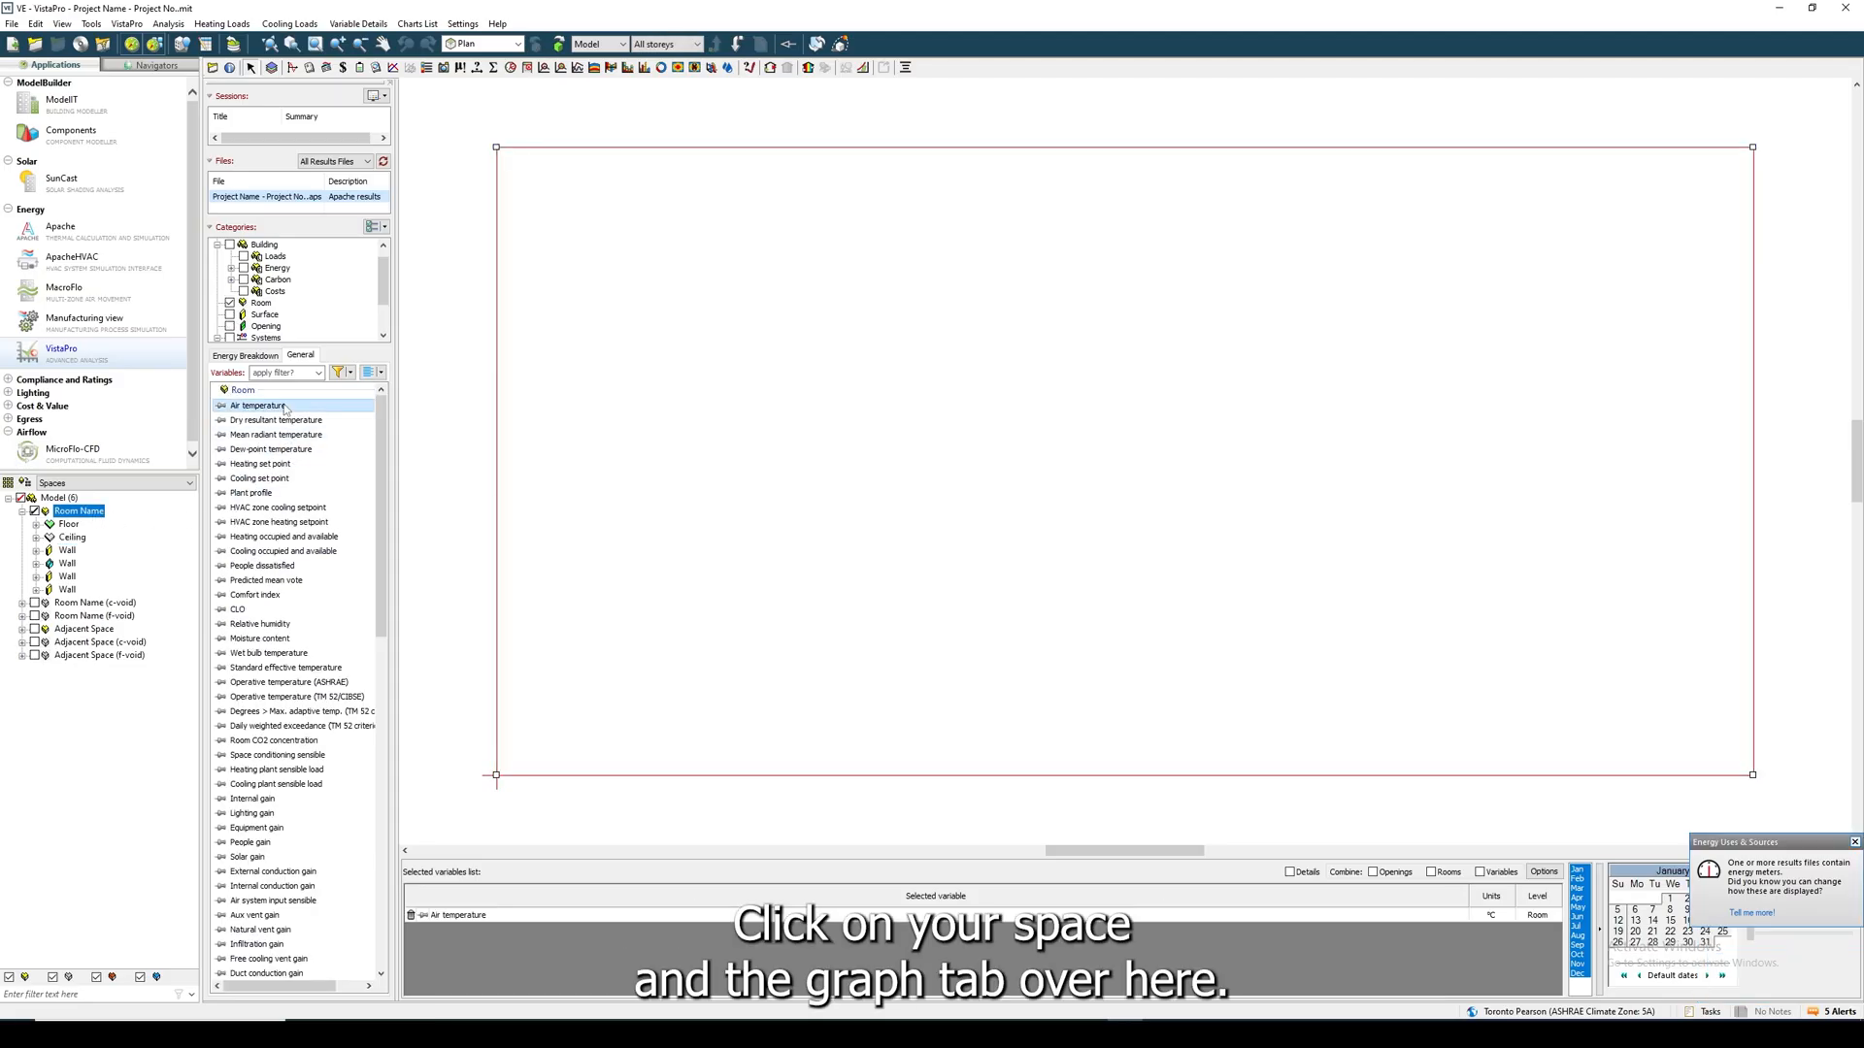
click(394, 68)
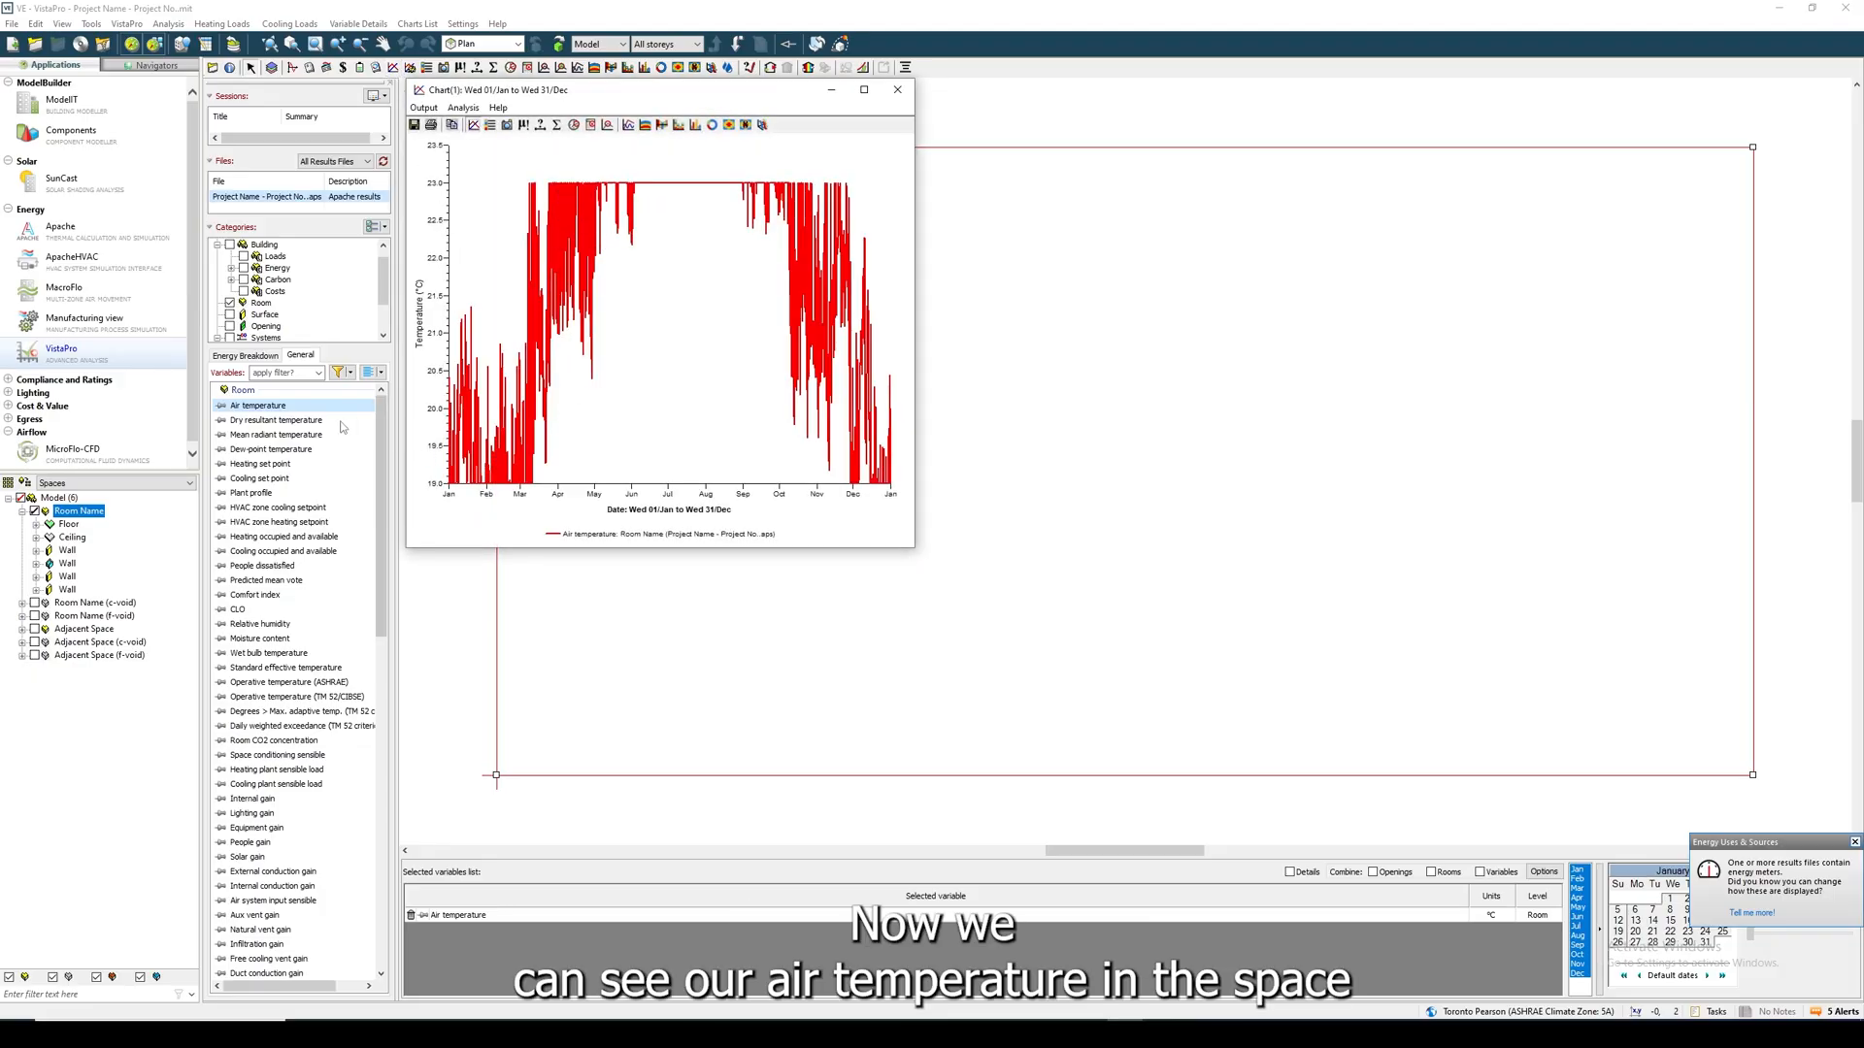
click(273, 421)
click(269, 437)
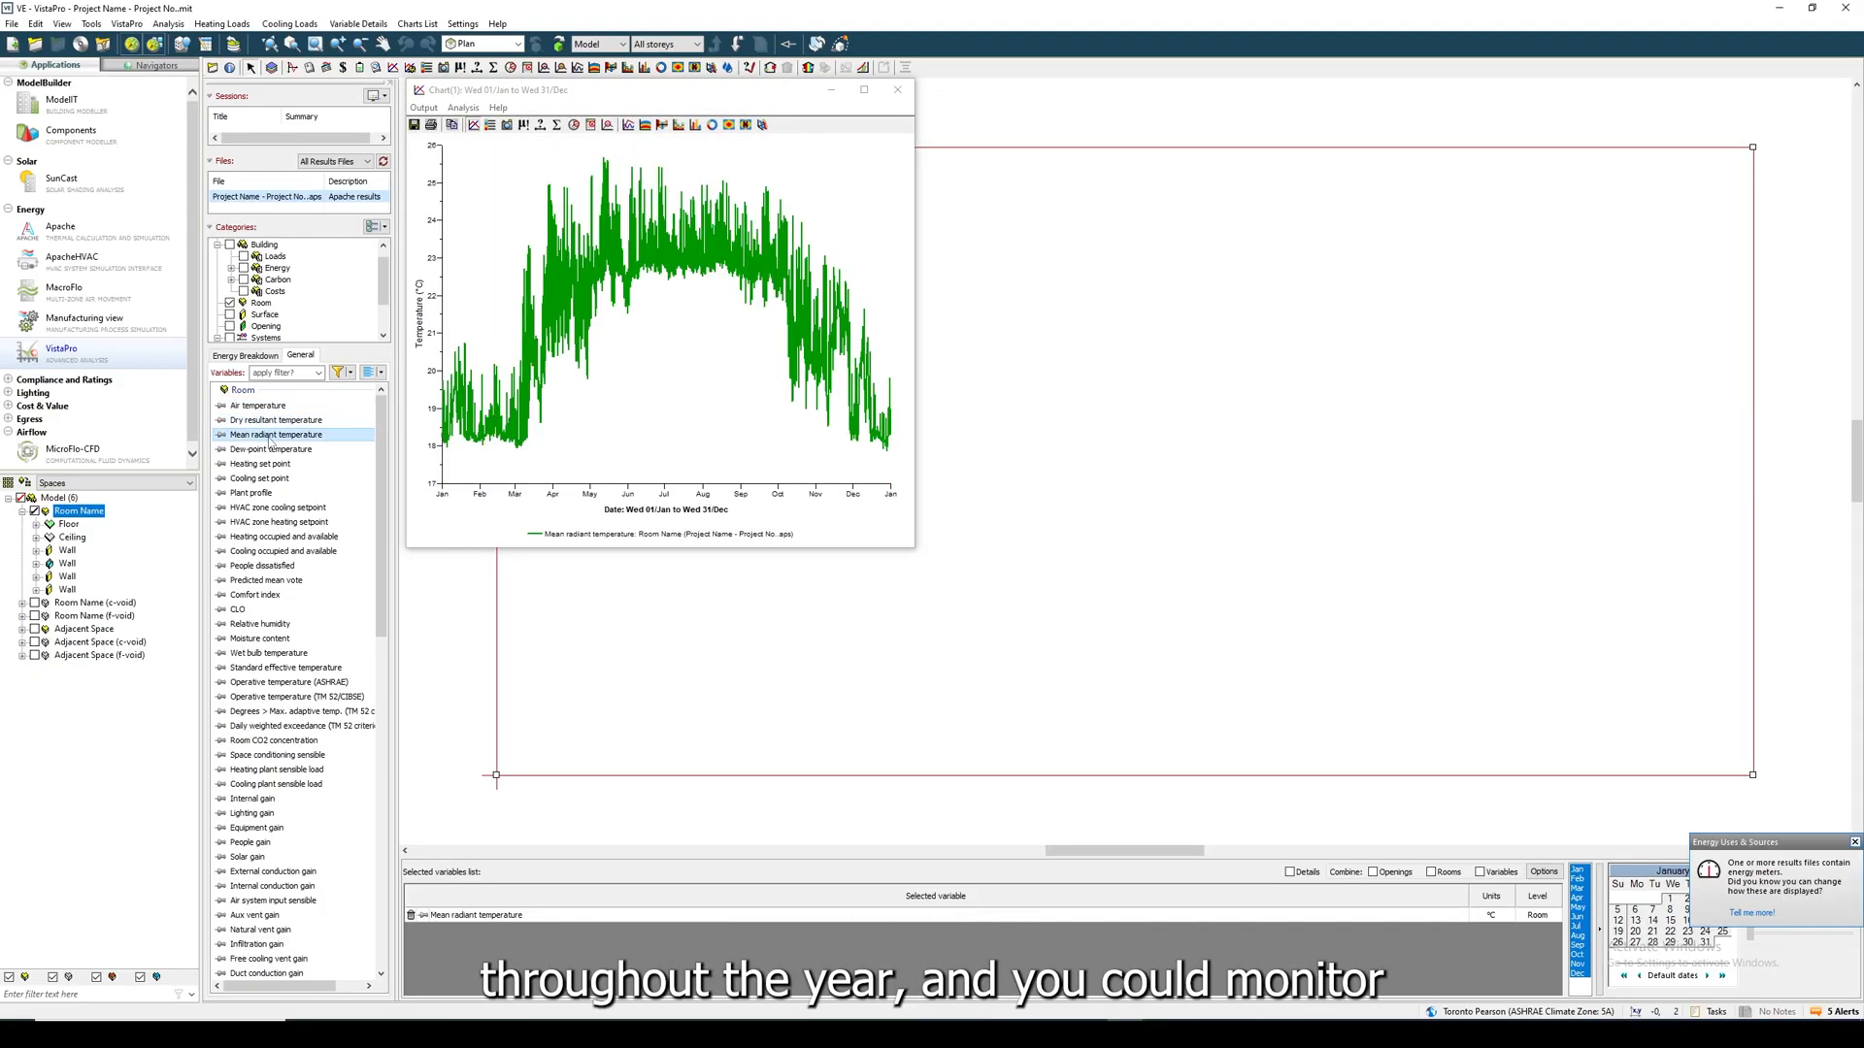
click(262, 478)
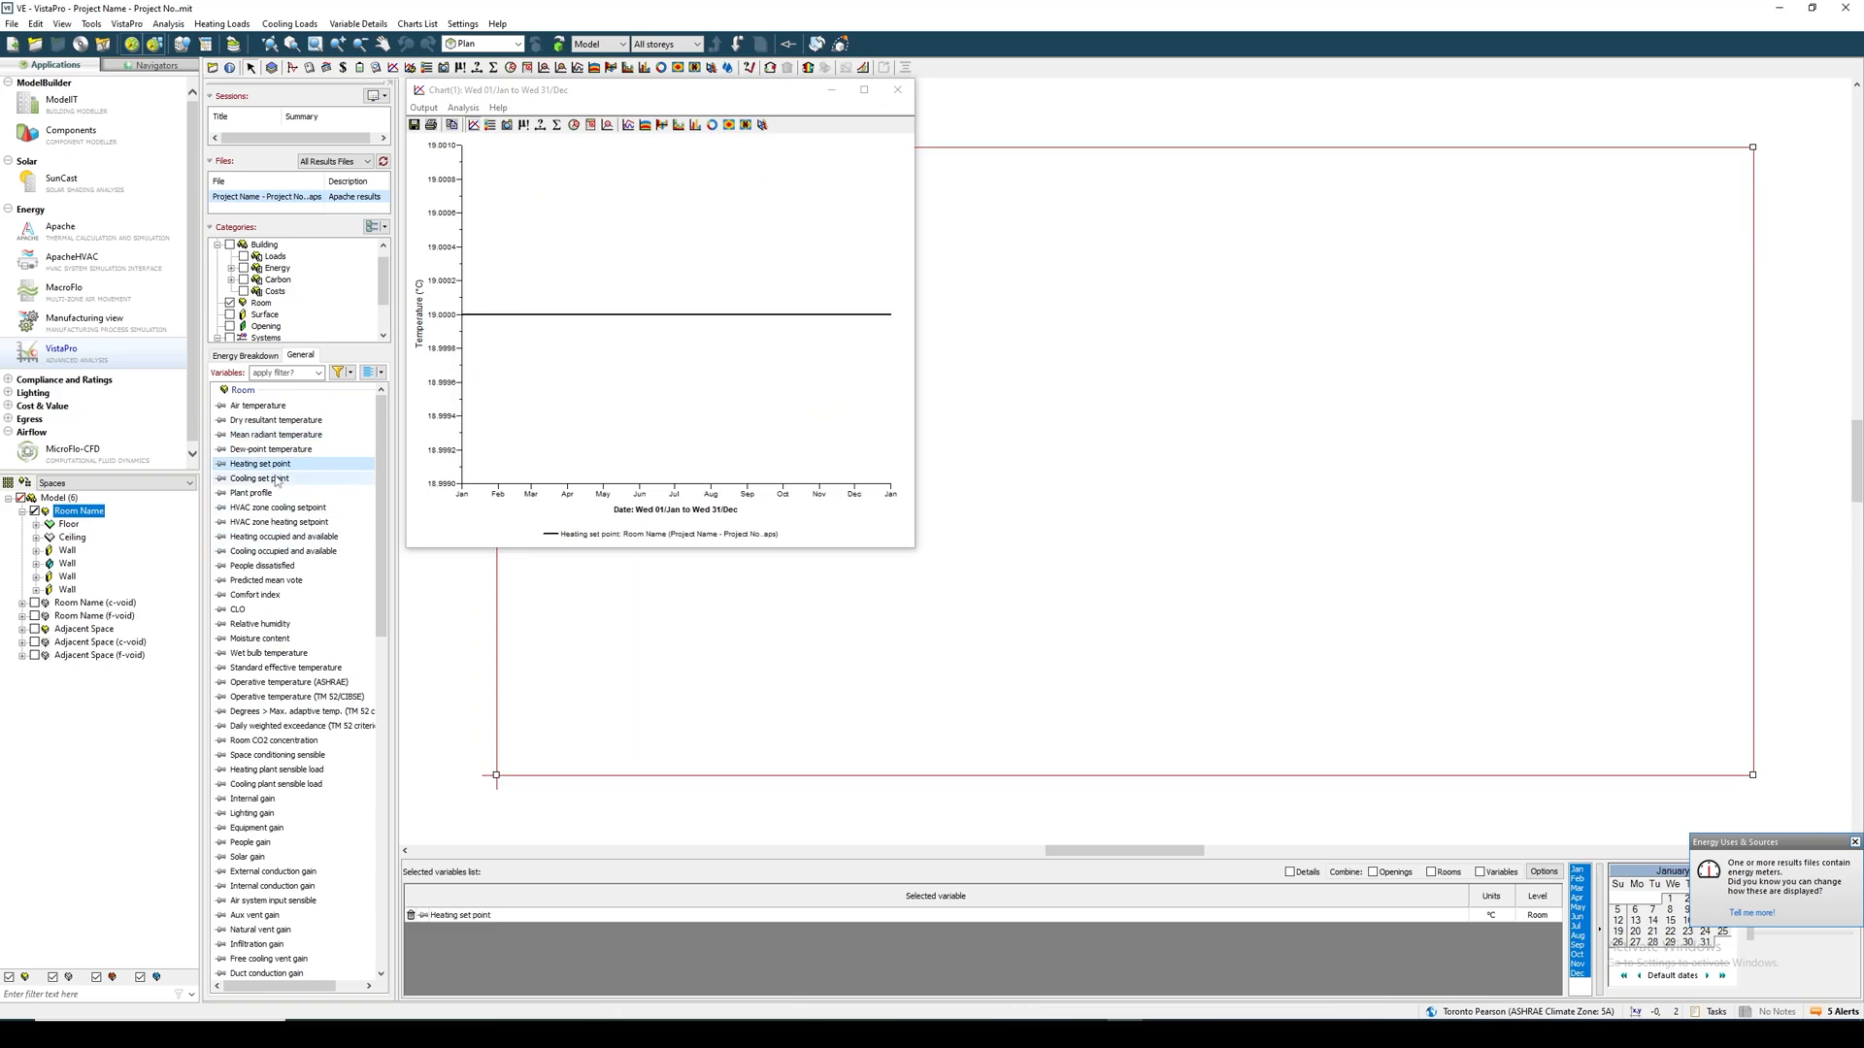
click(280, 407)
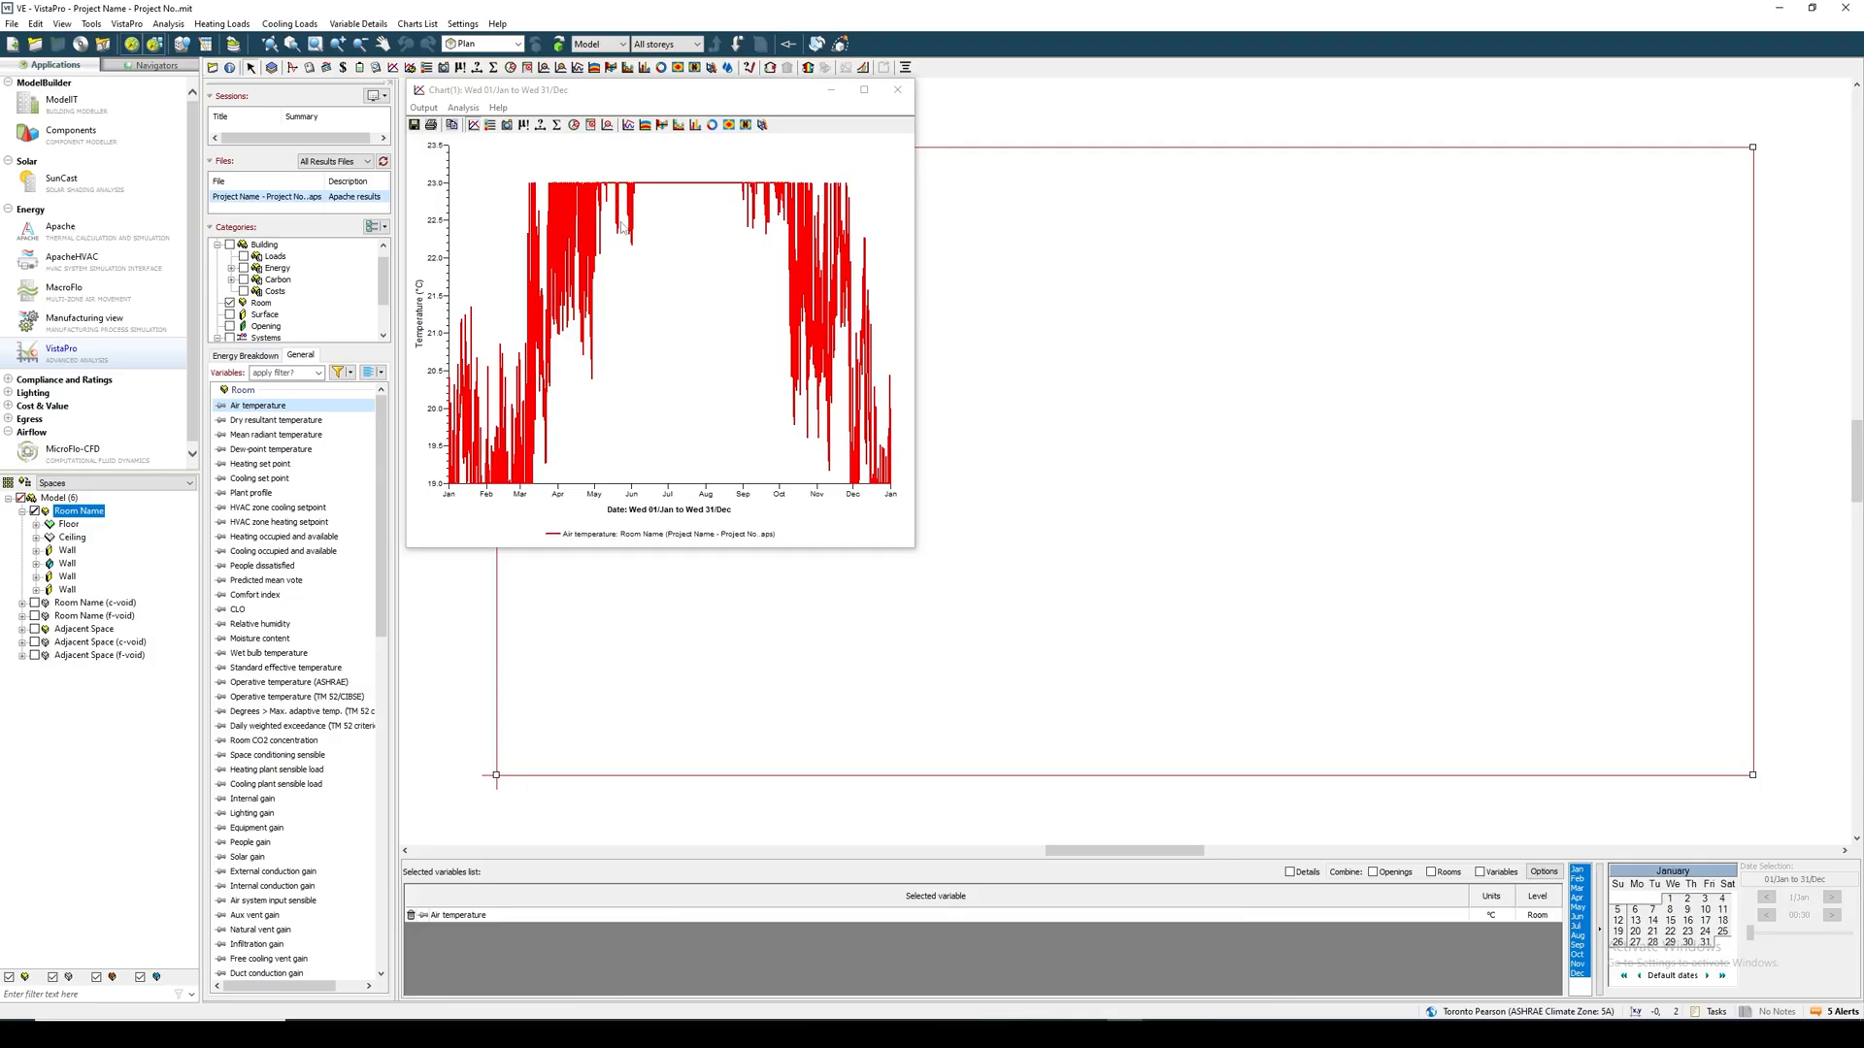
click(907, 90)
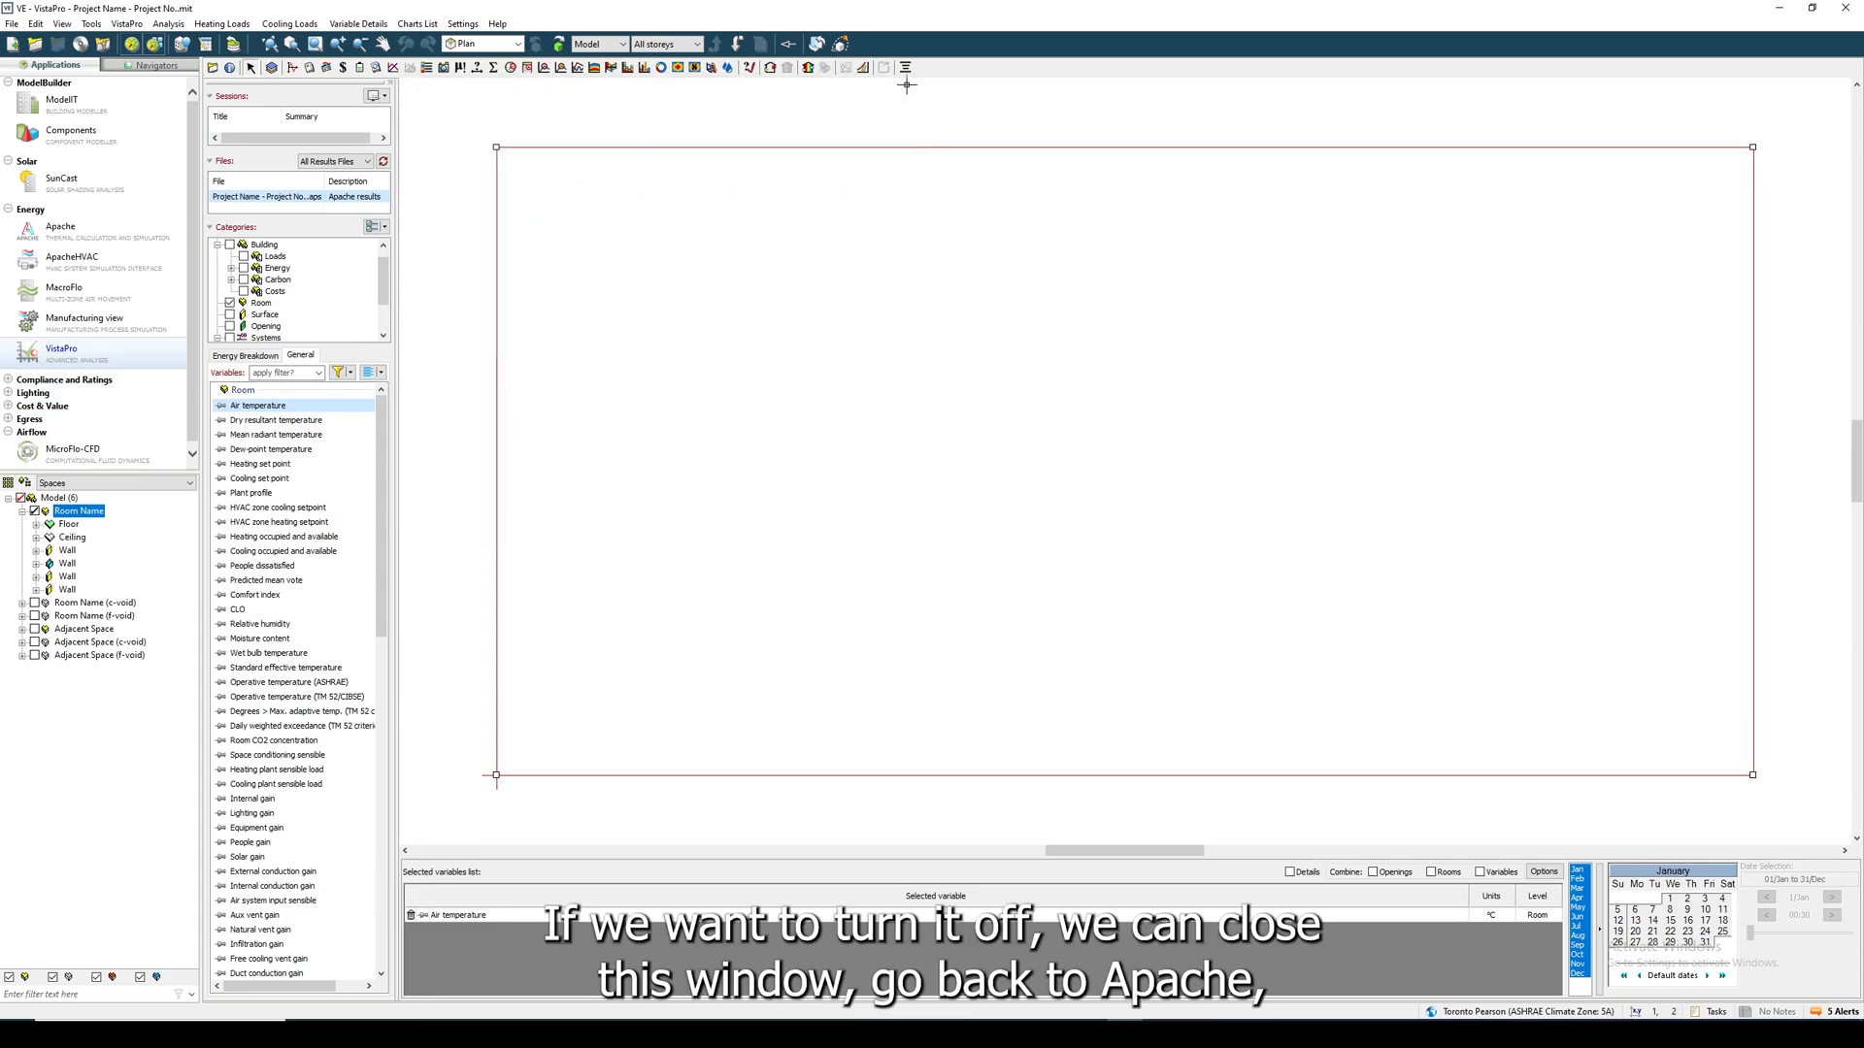
- In Apache's tabular space data, set the room's cooling and heating operation profiles to off continuously
click(114, 229)
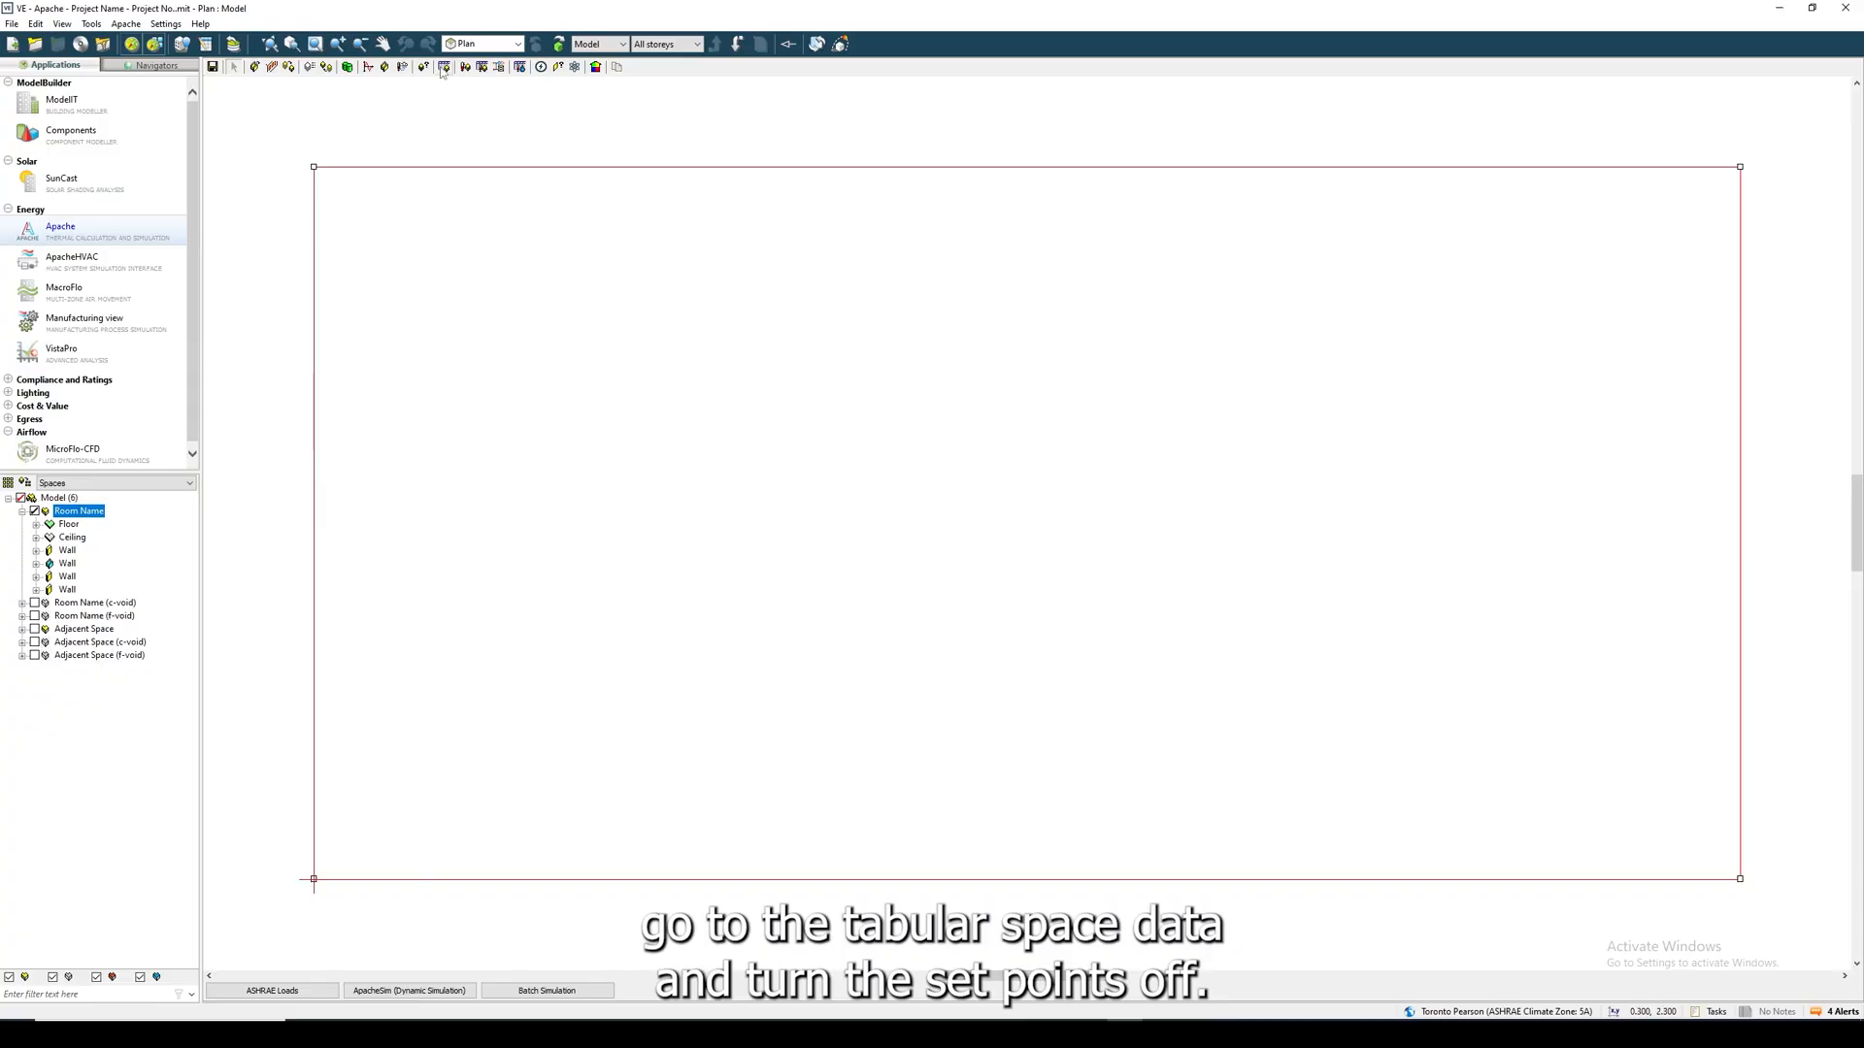
click(444, 67)
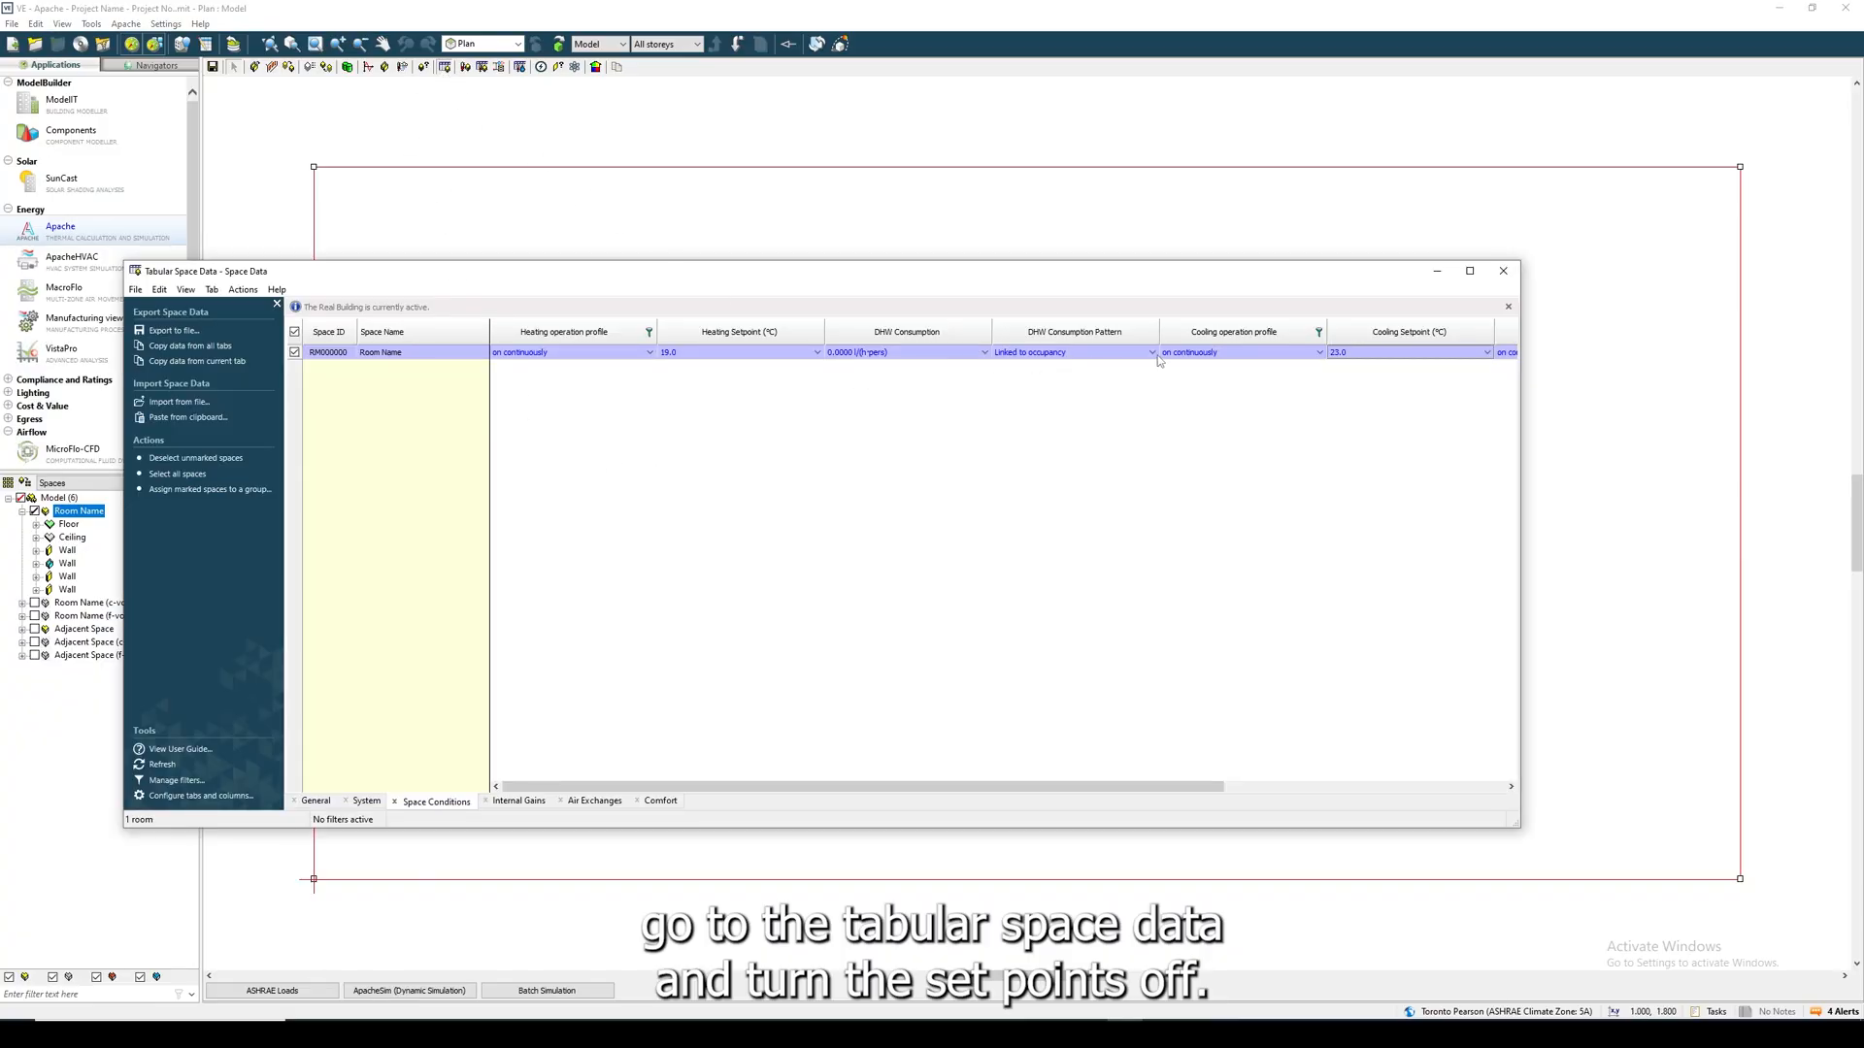
click(1305, 354)
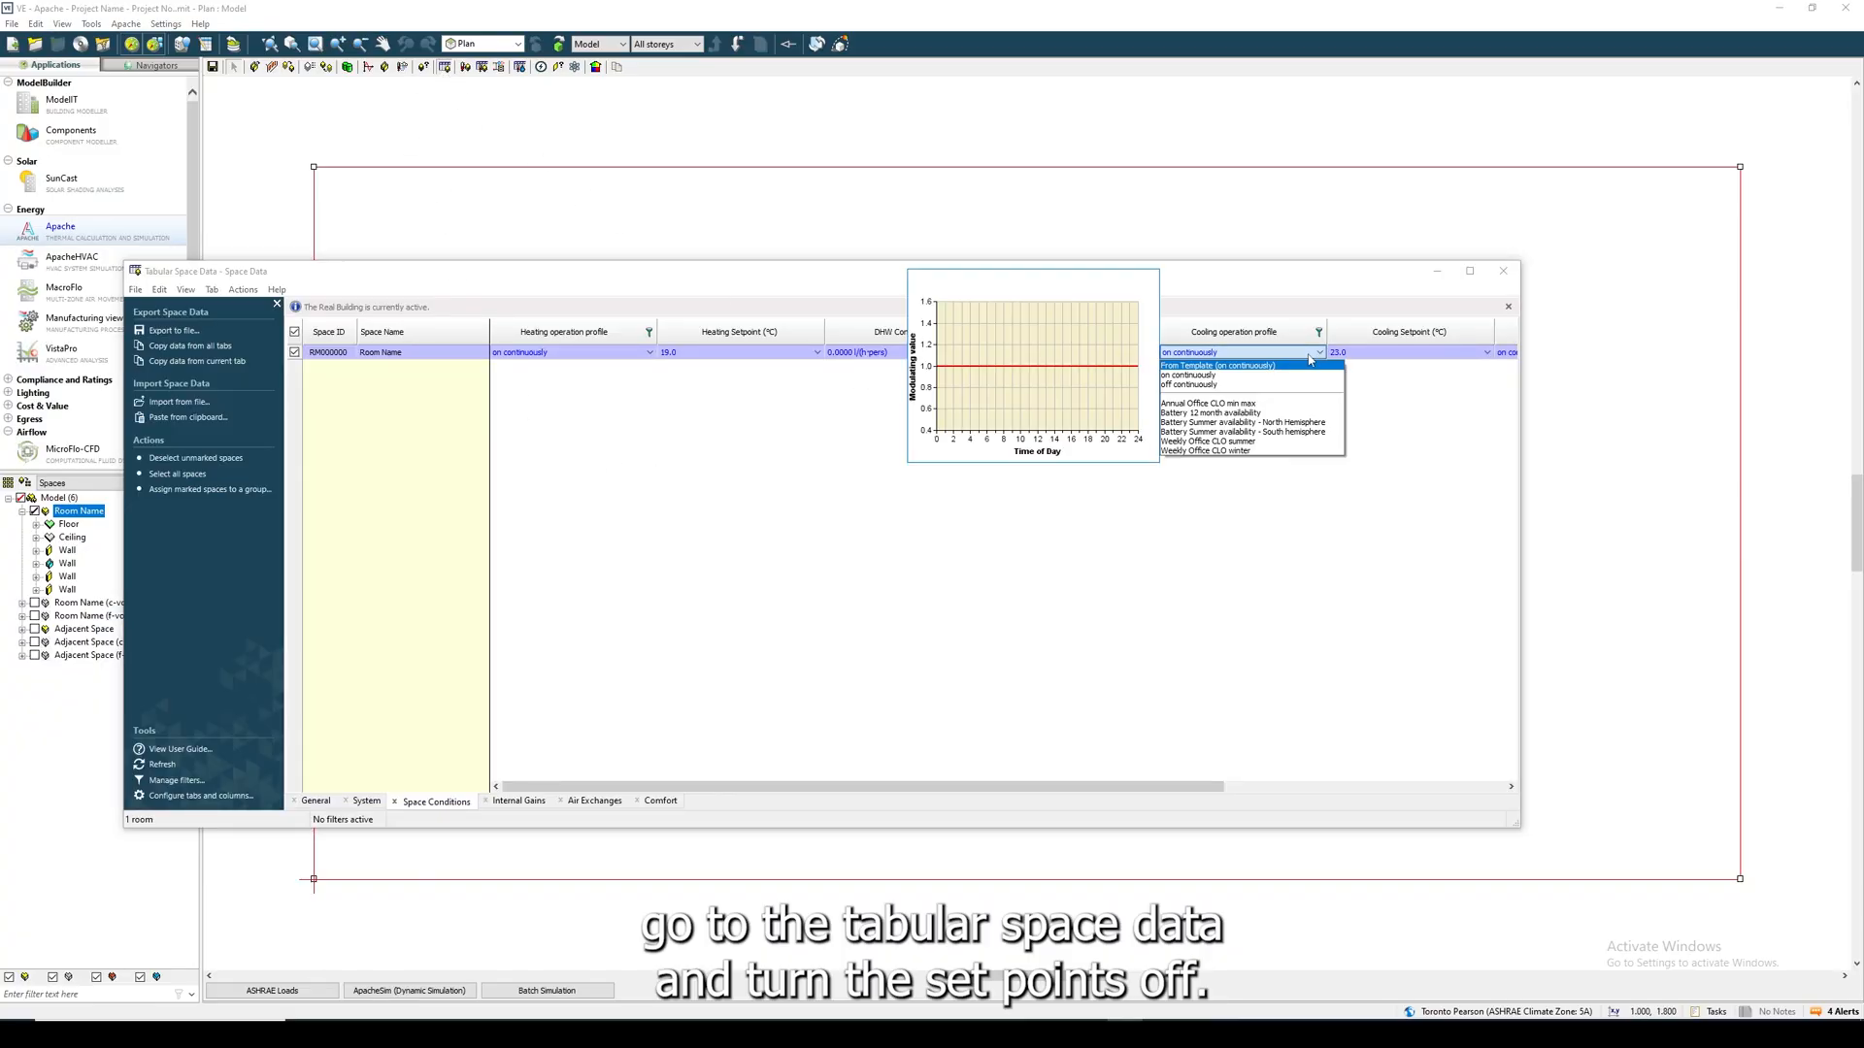
click(1271, 384)
click(649, 353)
click(595, 381)
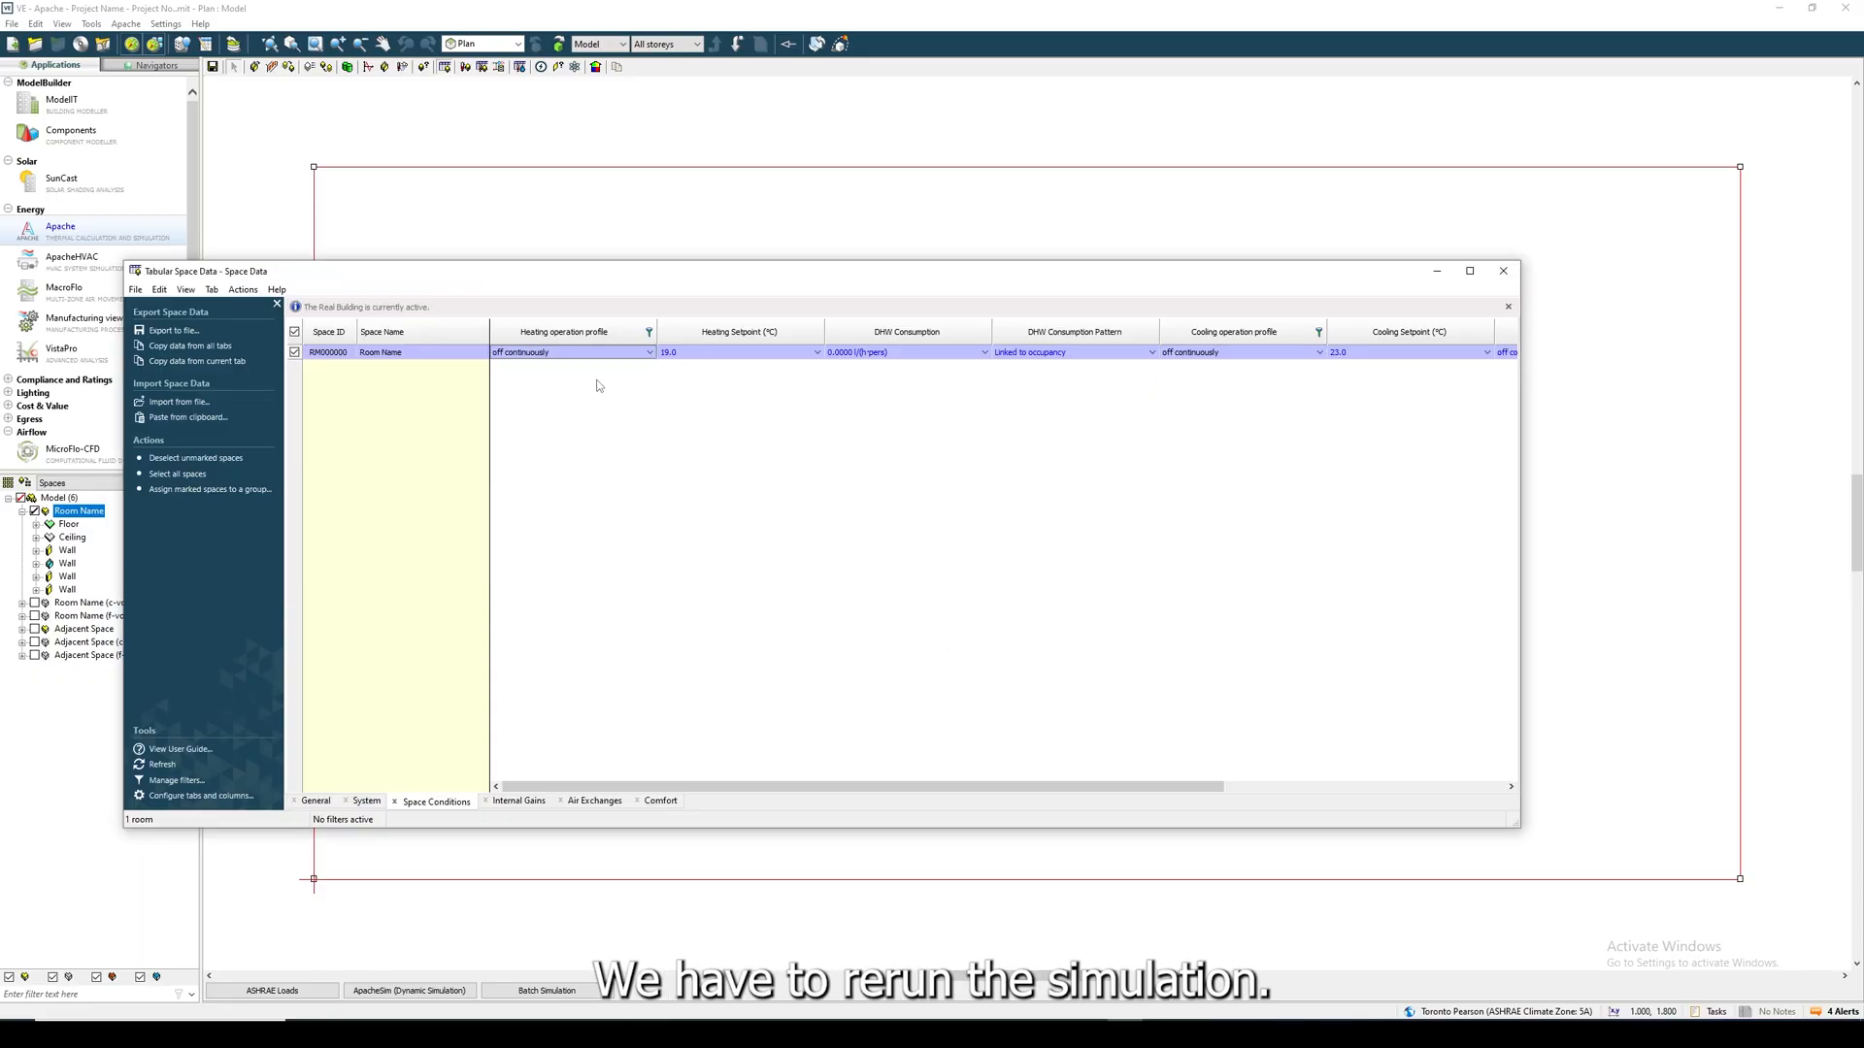
click(1502, 271)
- Rerun the Apache dynamic simulation with the current settings and dismiss the task window
click(409, 991)
click(956, 571)
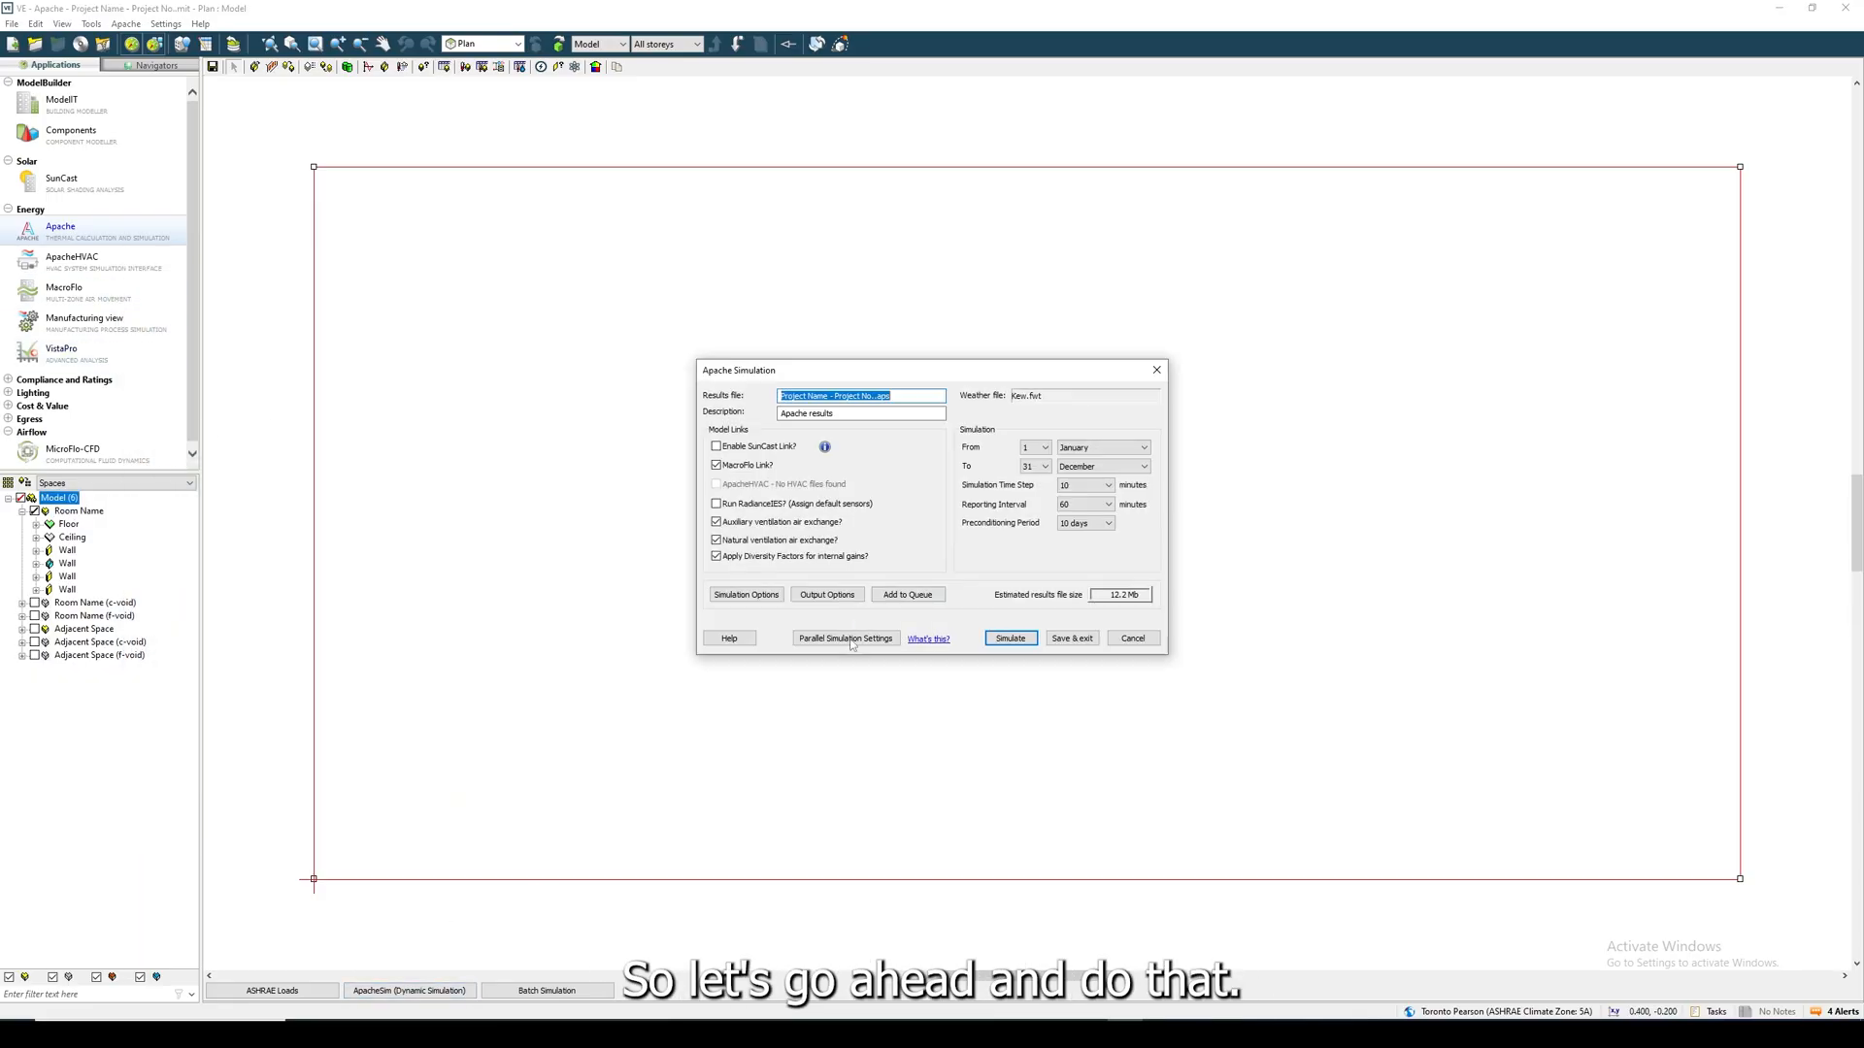
click(1011, 638)
click(987, 577)
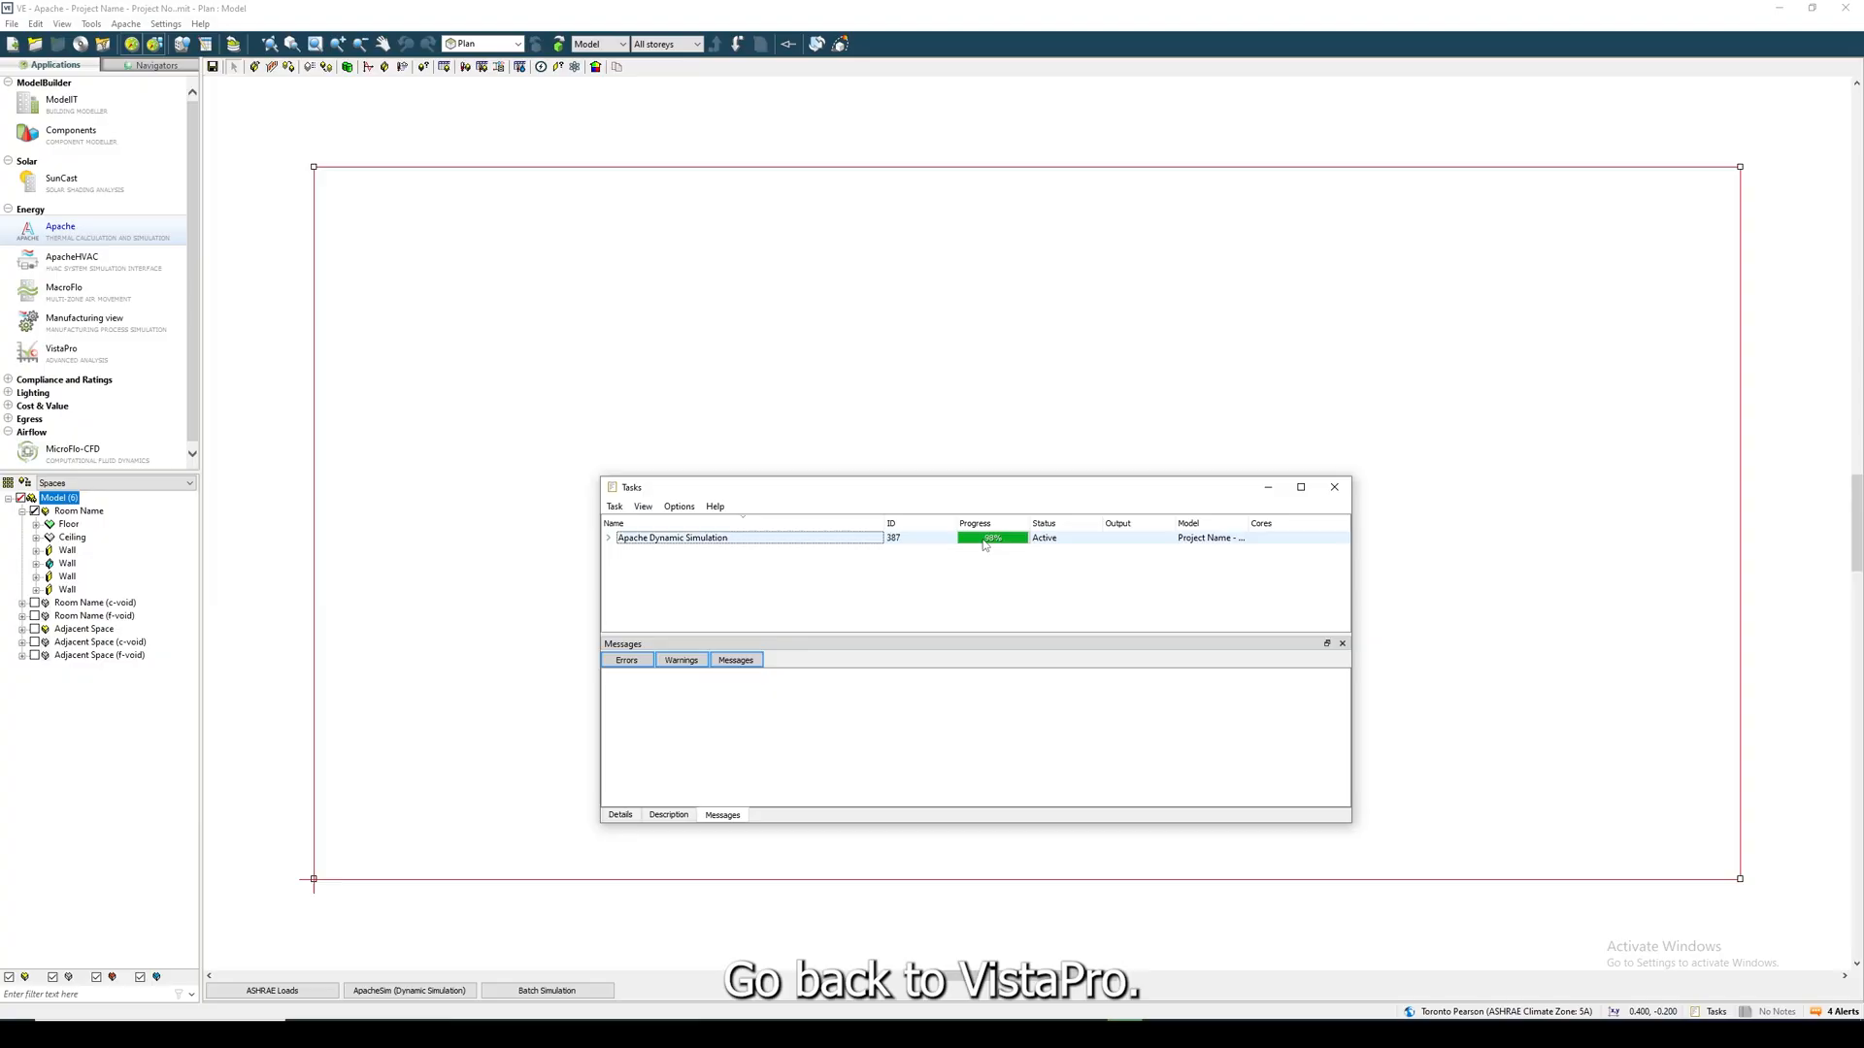
click(1334, 487)
- Chart the room's air temperature from the new results in VistaPro and read the value at a January point on the curve
click(61, 350)
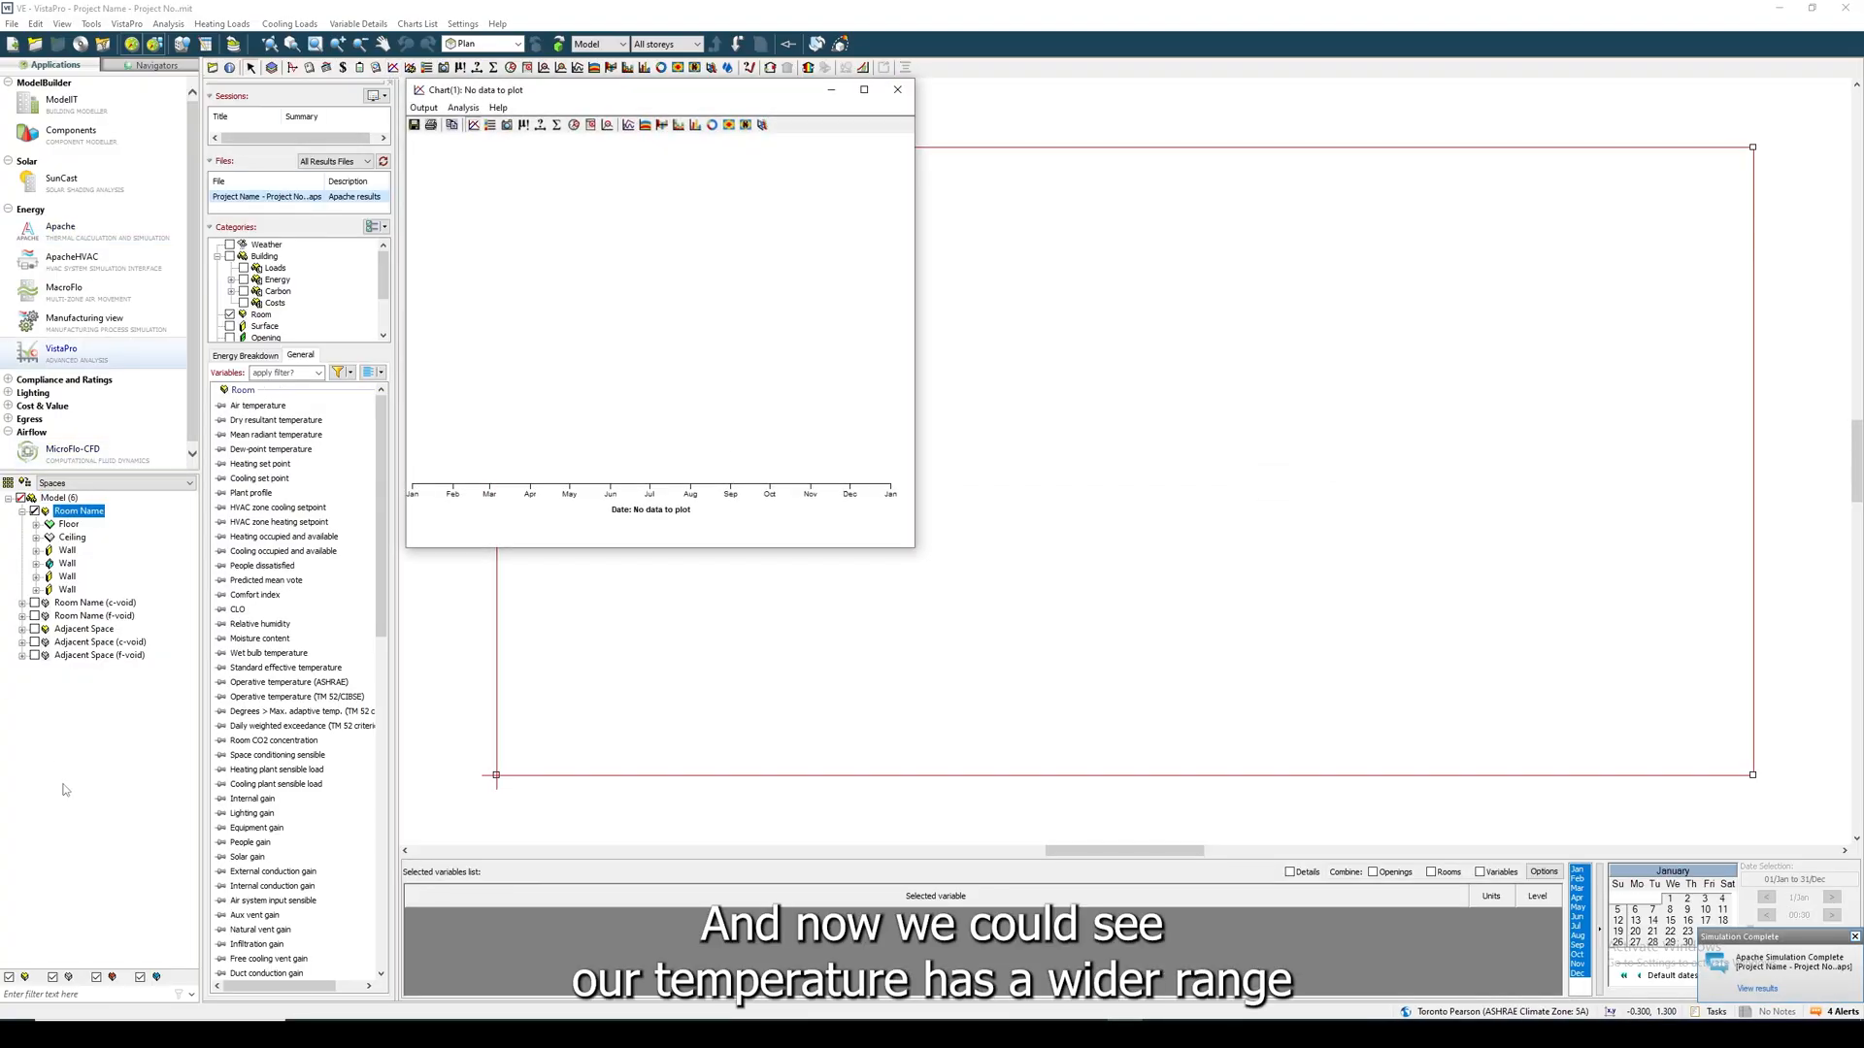
click(249, 406)
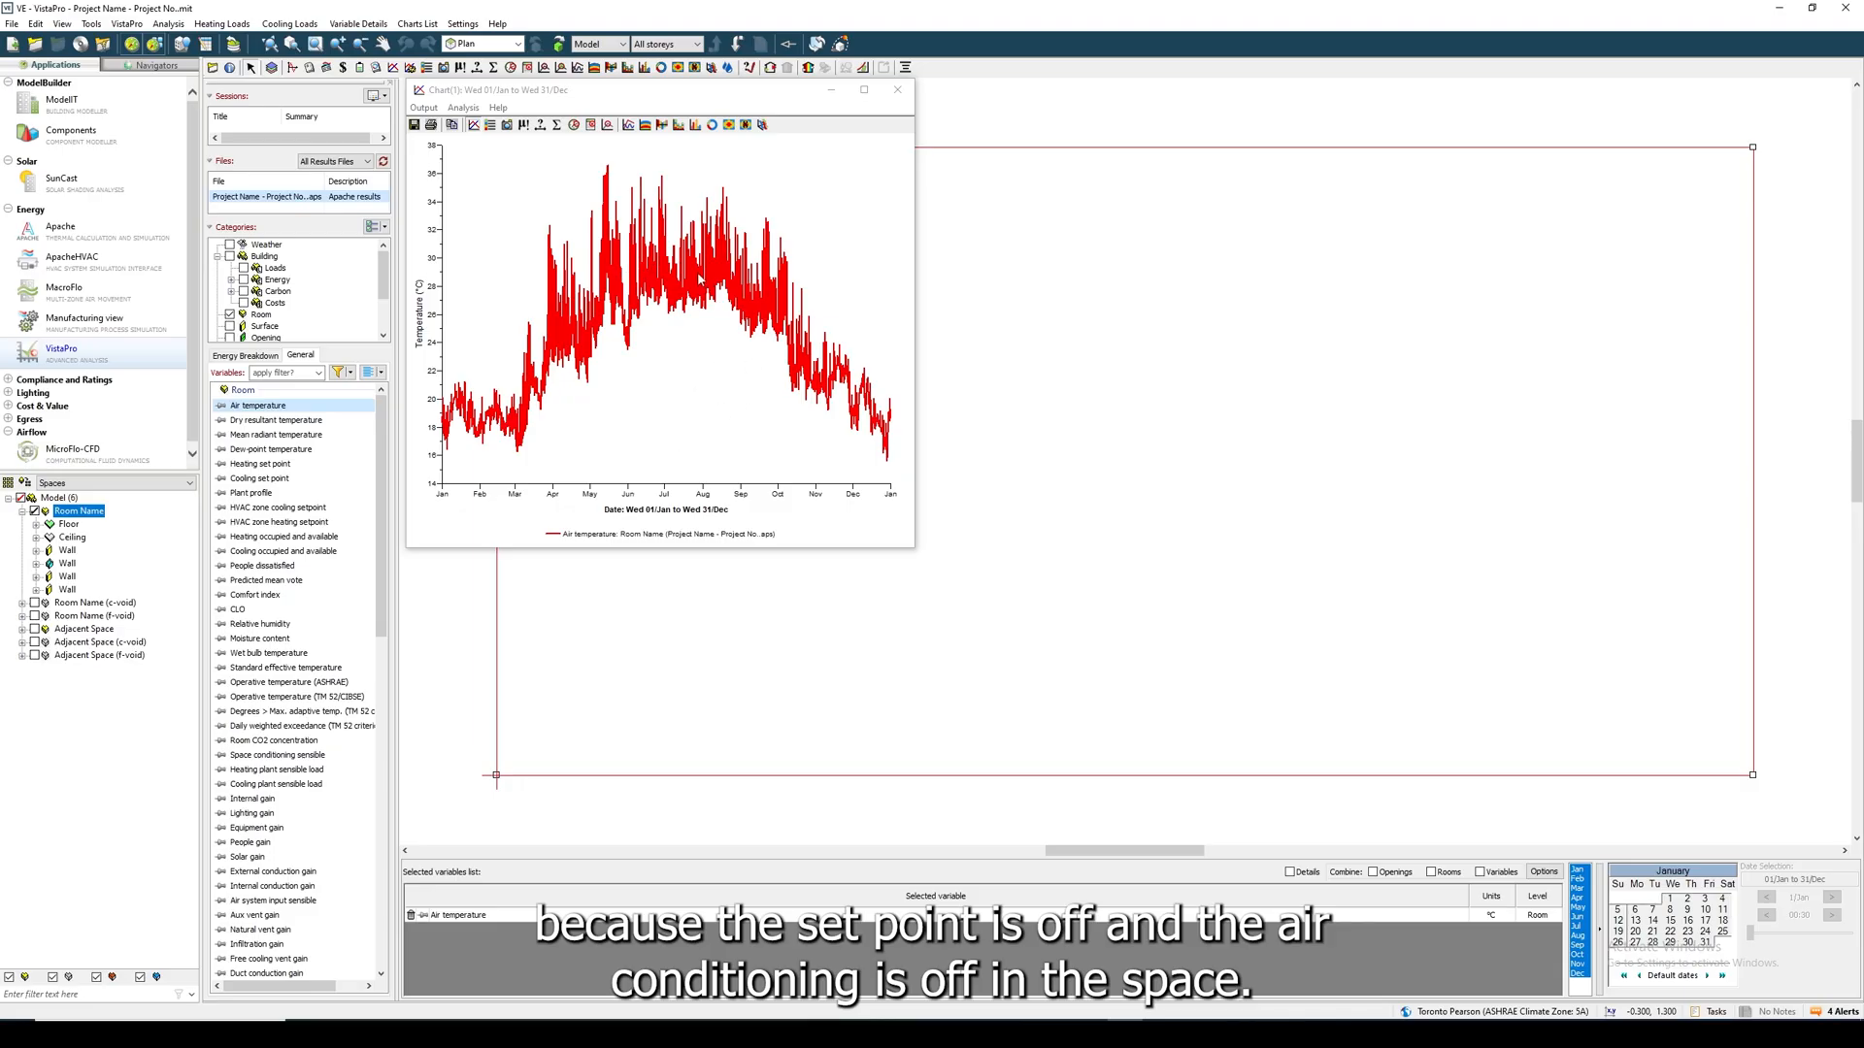
click(86, 553)
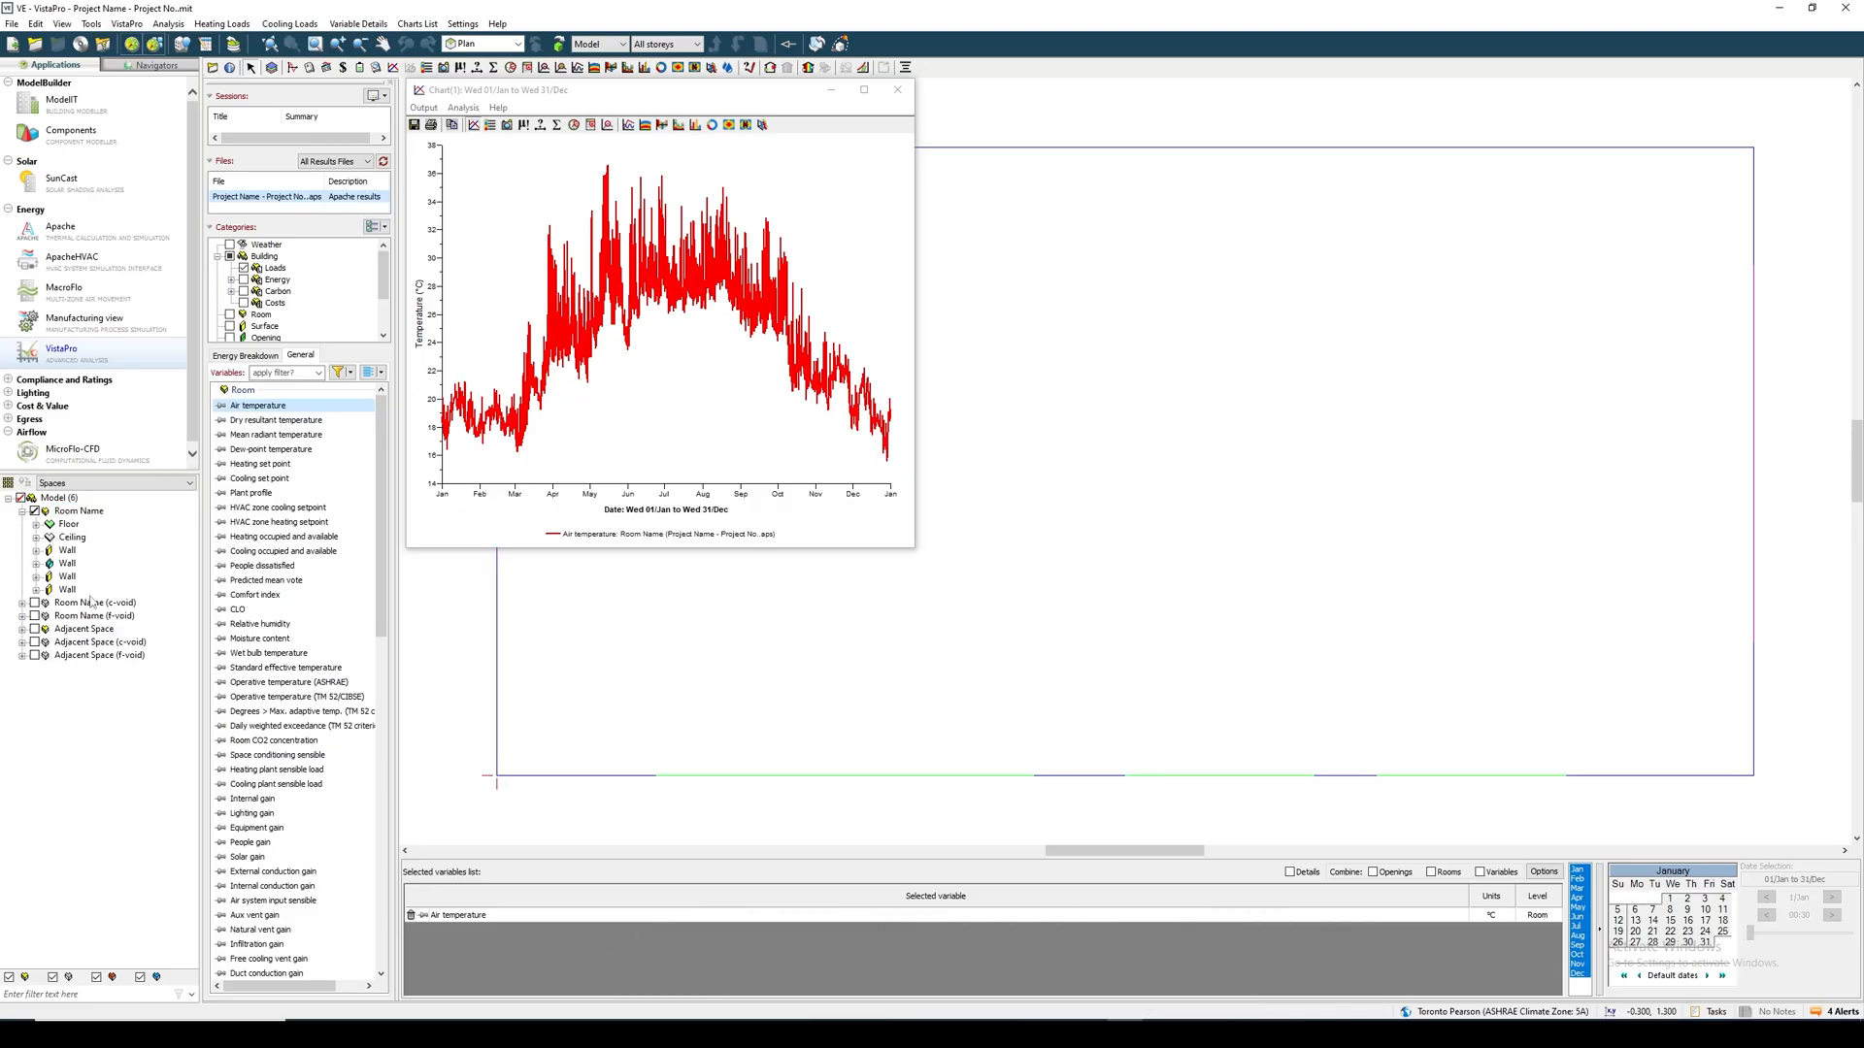
click(82, 512)
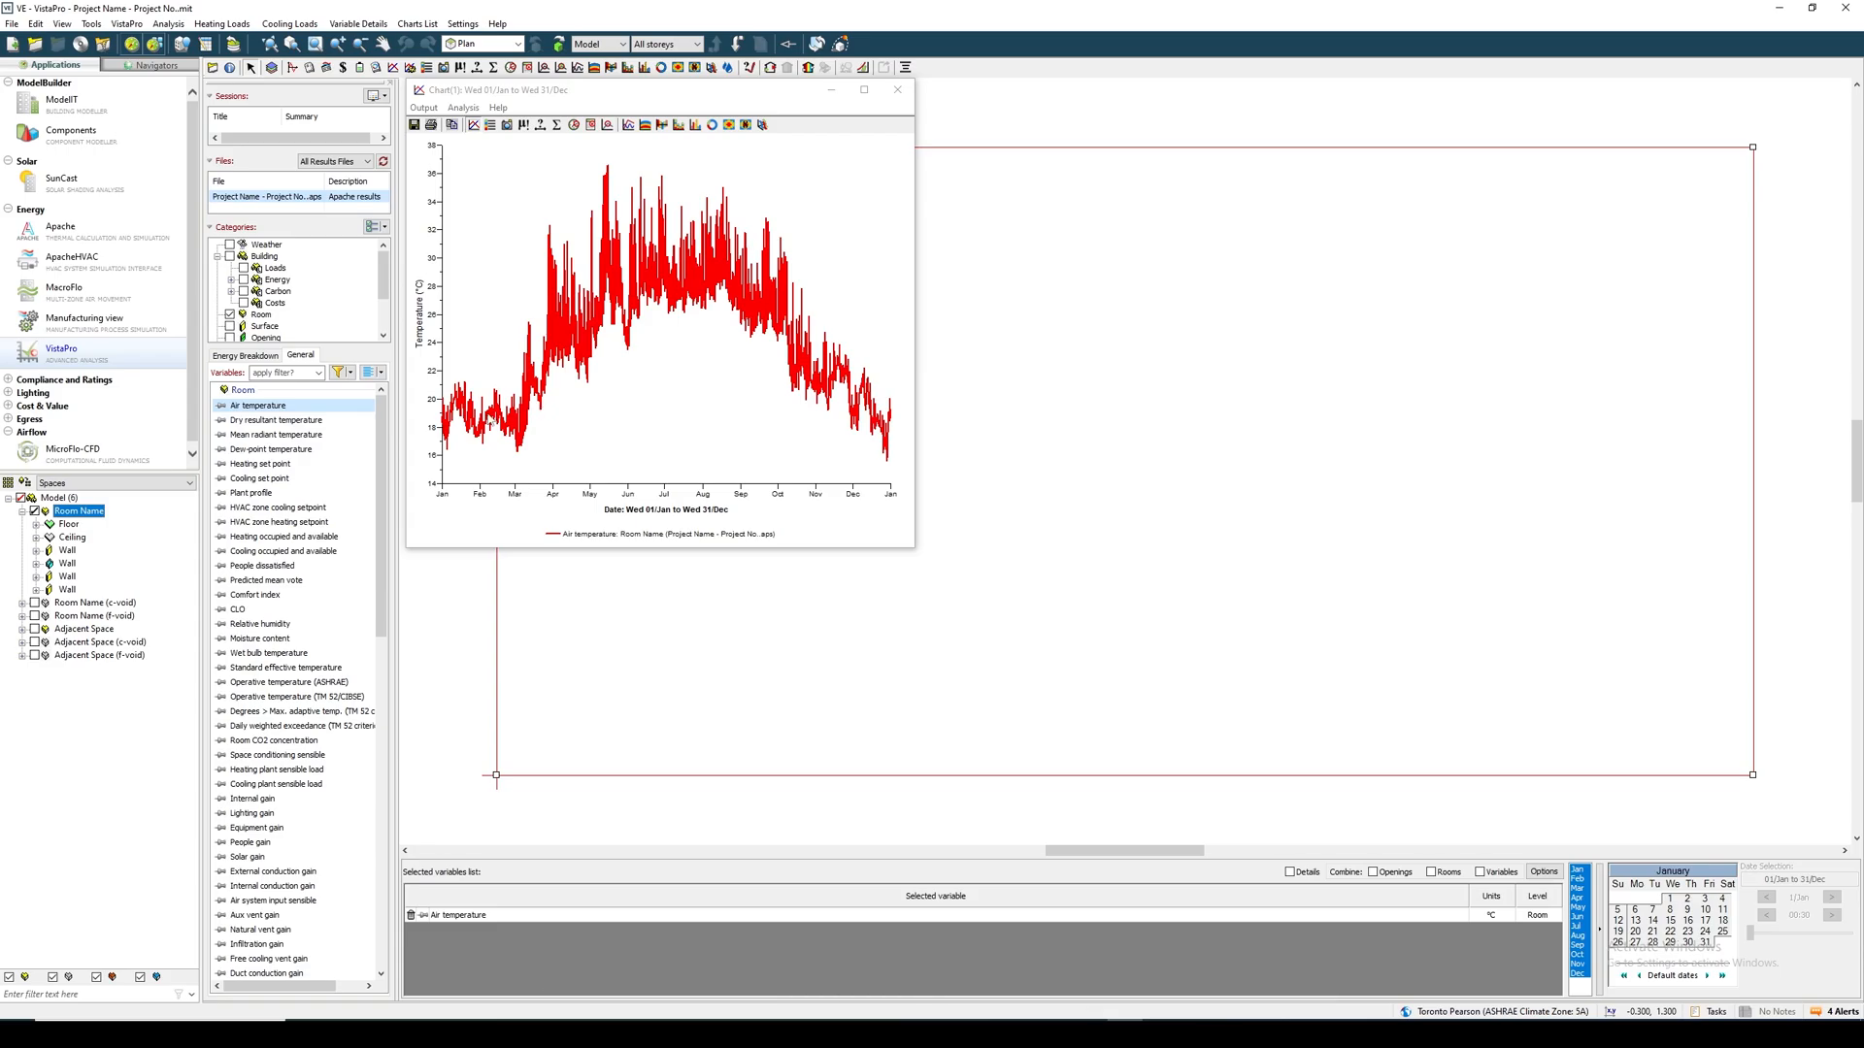
click(468, 434)
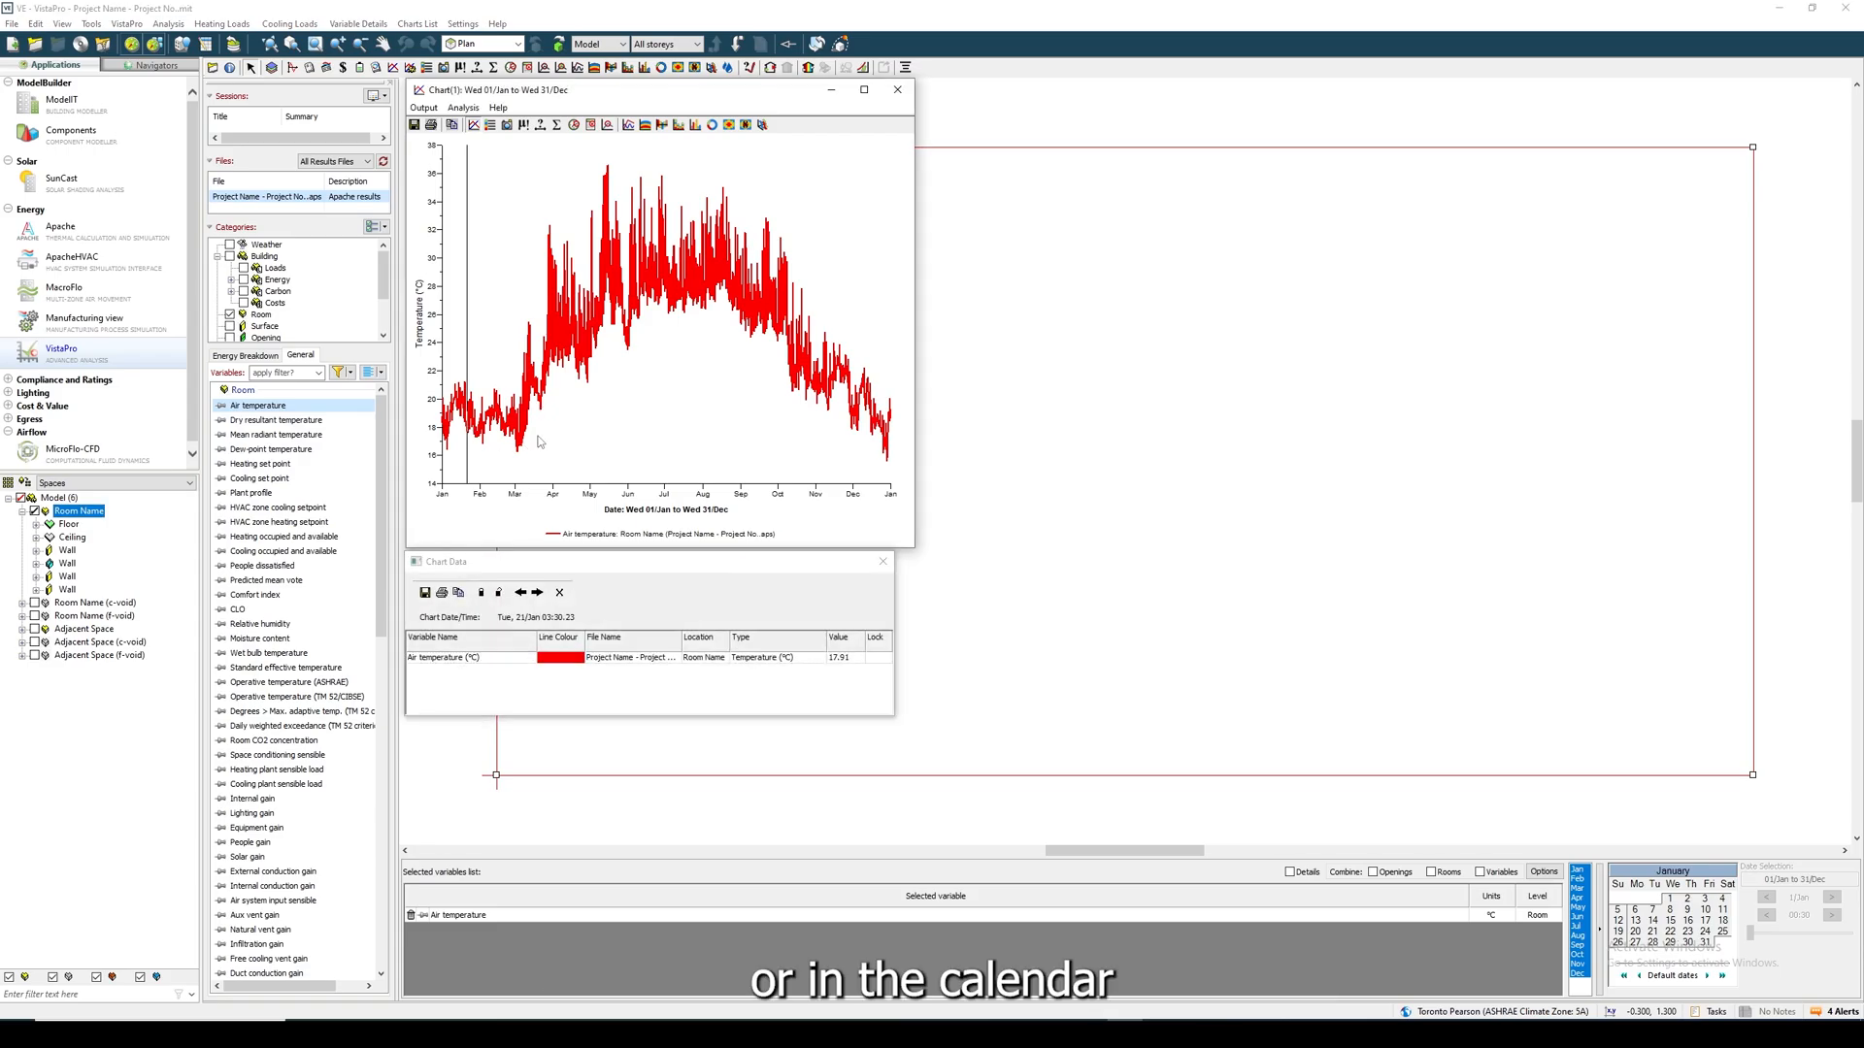
click(883, 561)
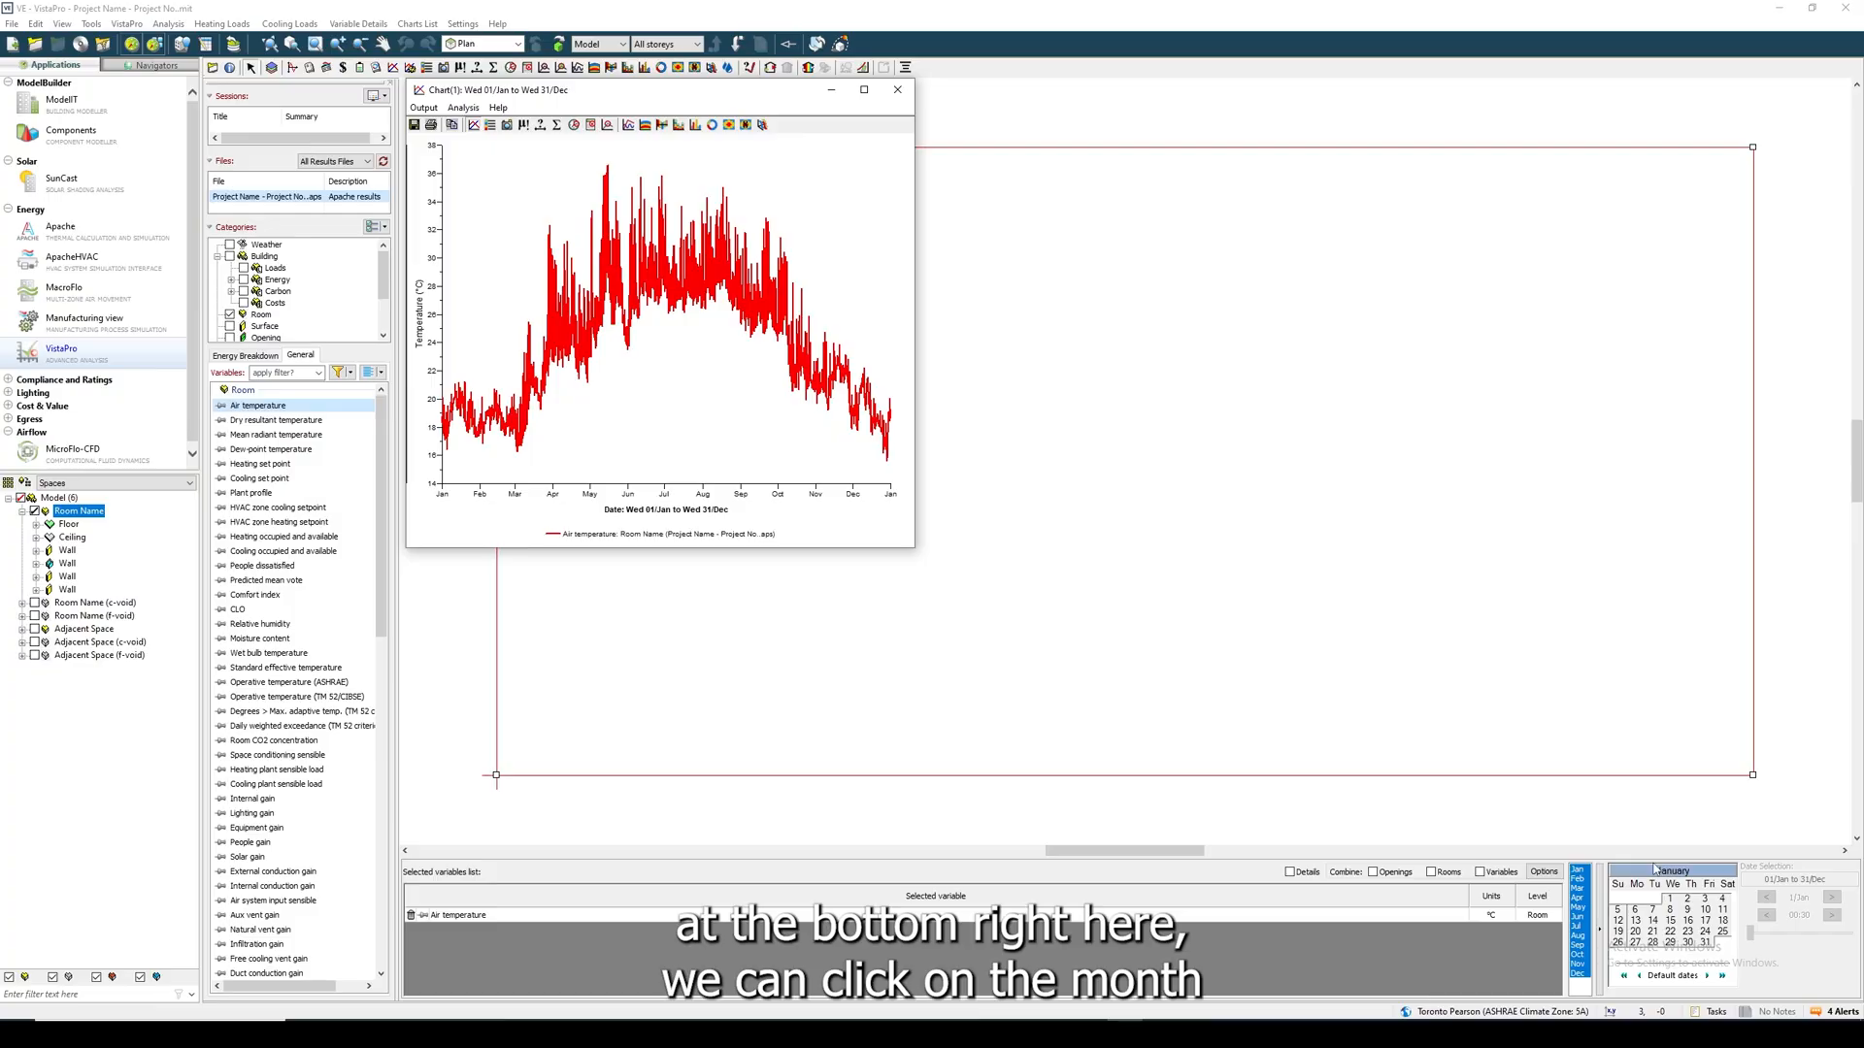
- Narrow the air temperature chart to January and view individual days up to 4 January
click(1581, 872)
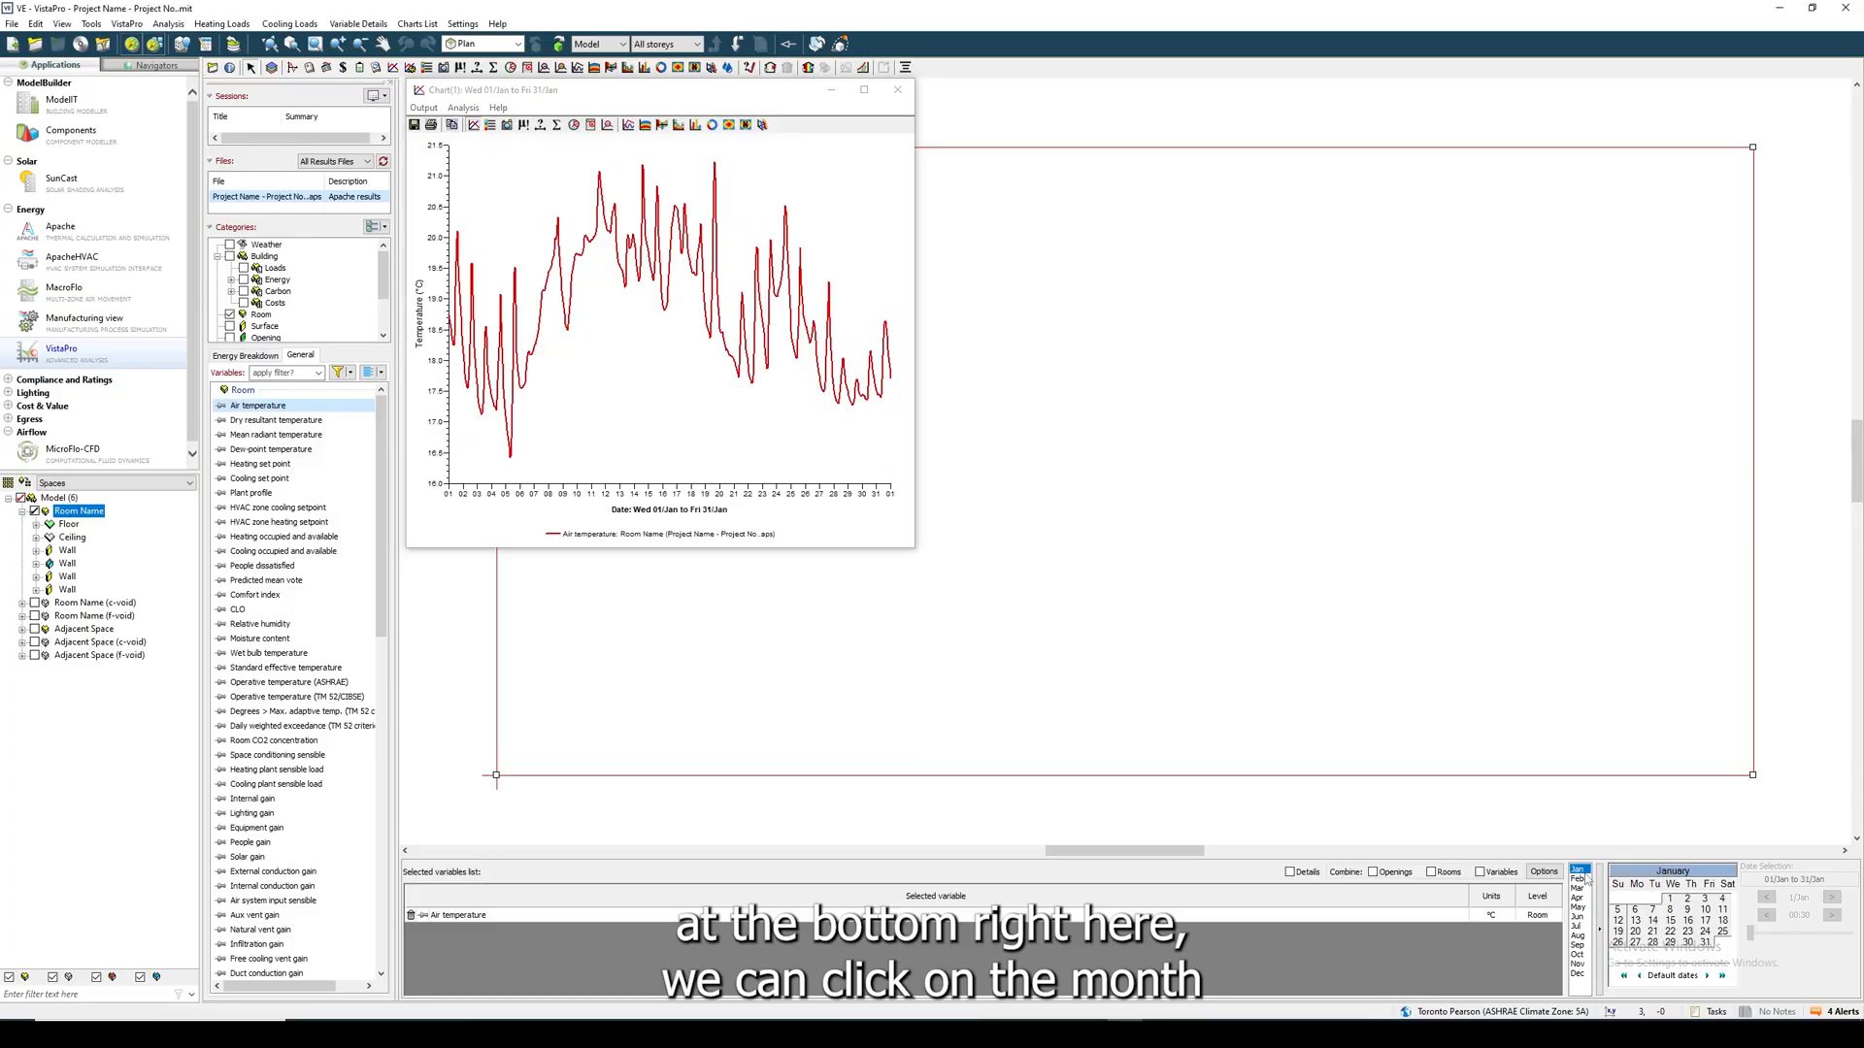
click(1689, 899)
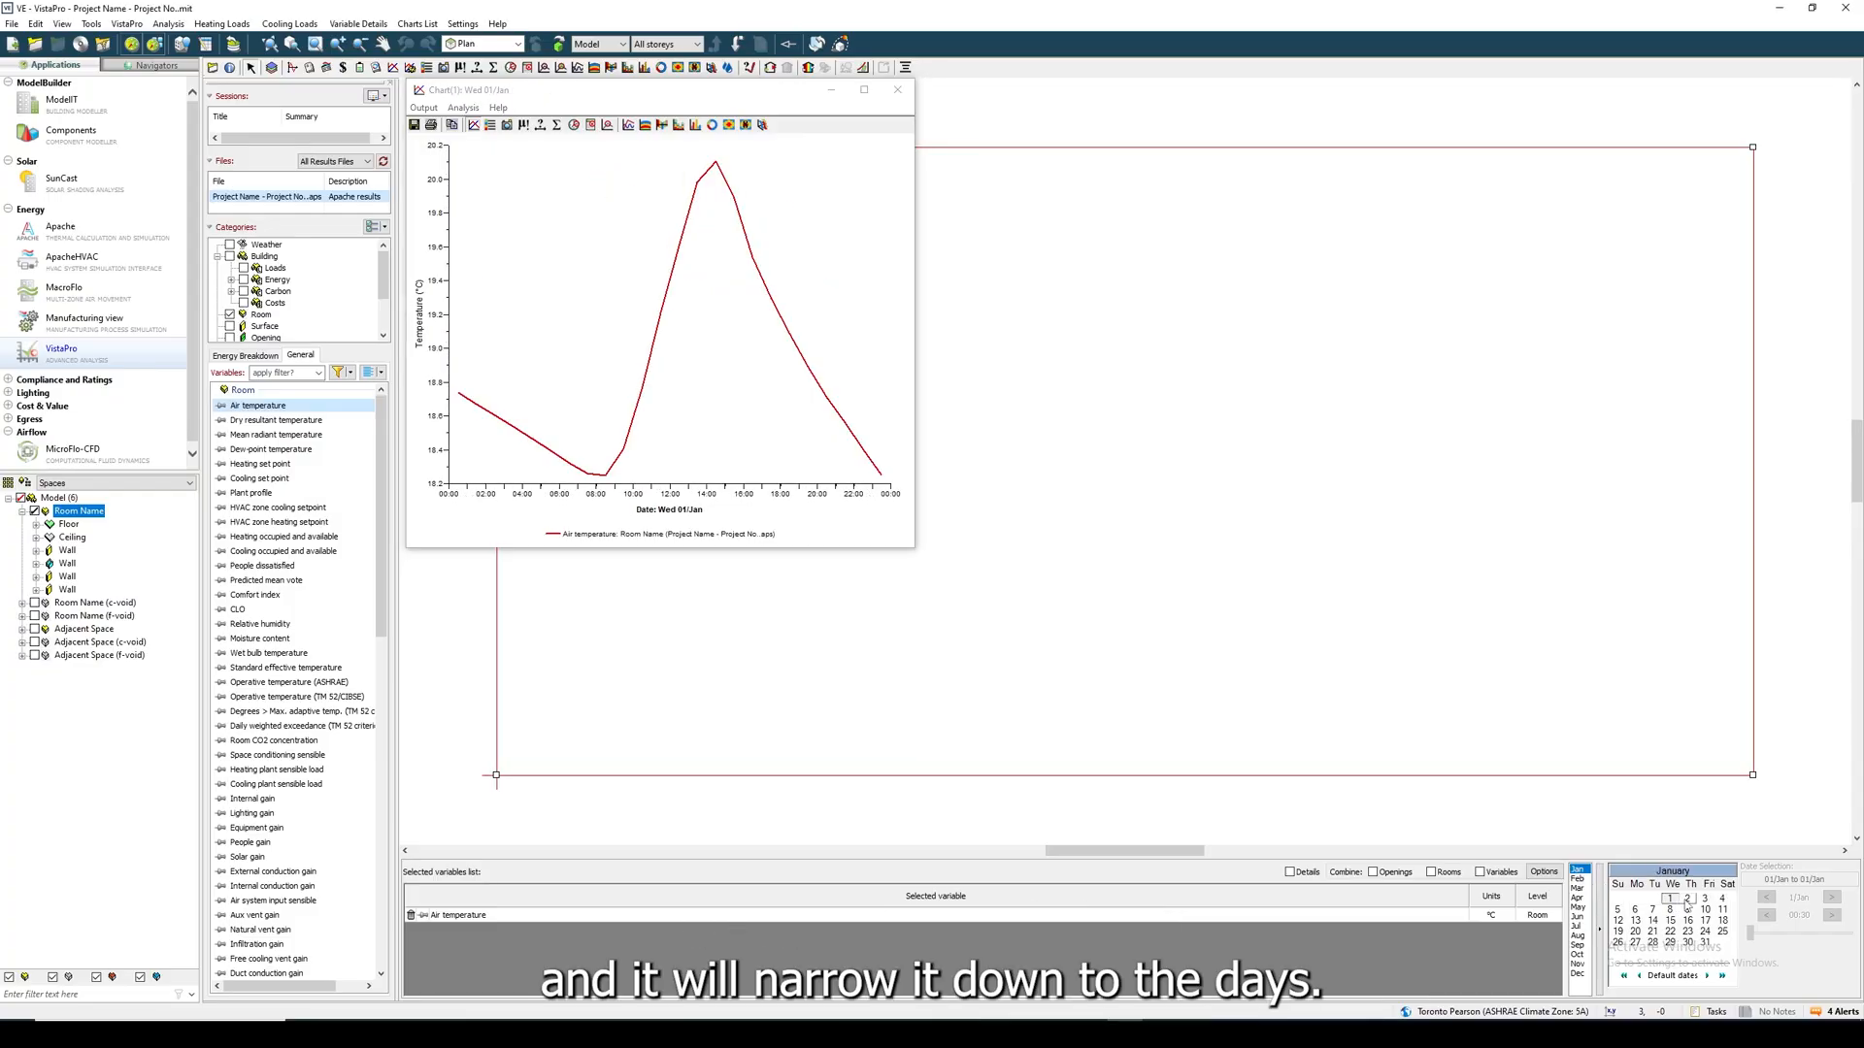
click(1704, 899)
click(1722, 899)
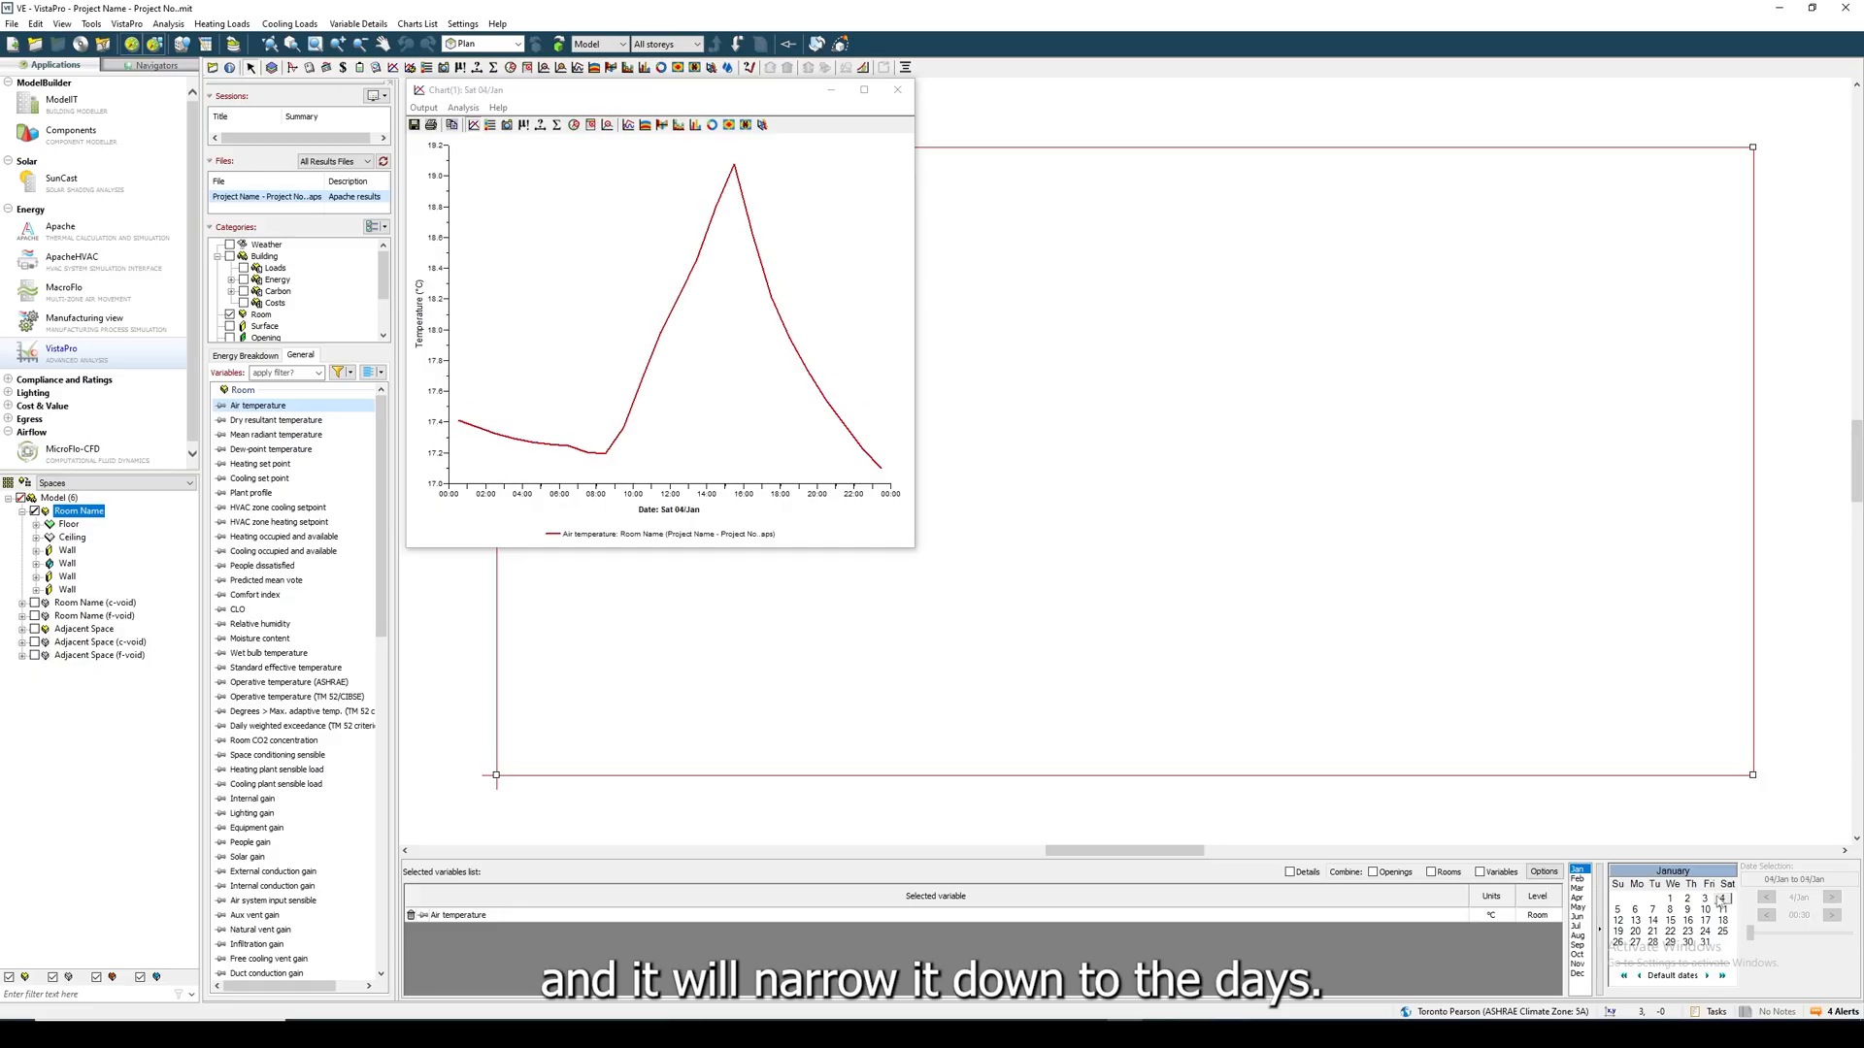
- Show the whole of January again, read the date and value at the curve's lowest point, and close the chart
click(1581, 872)
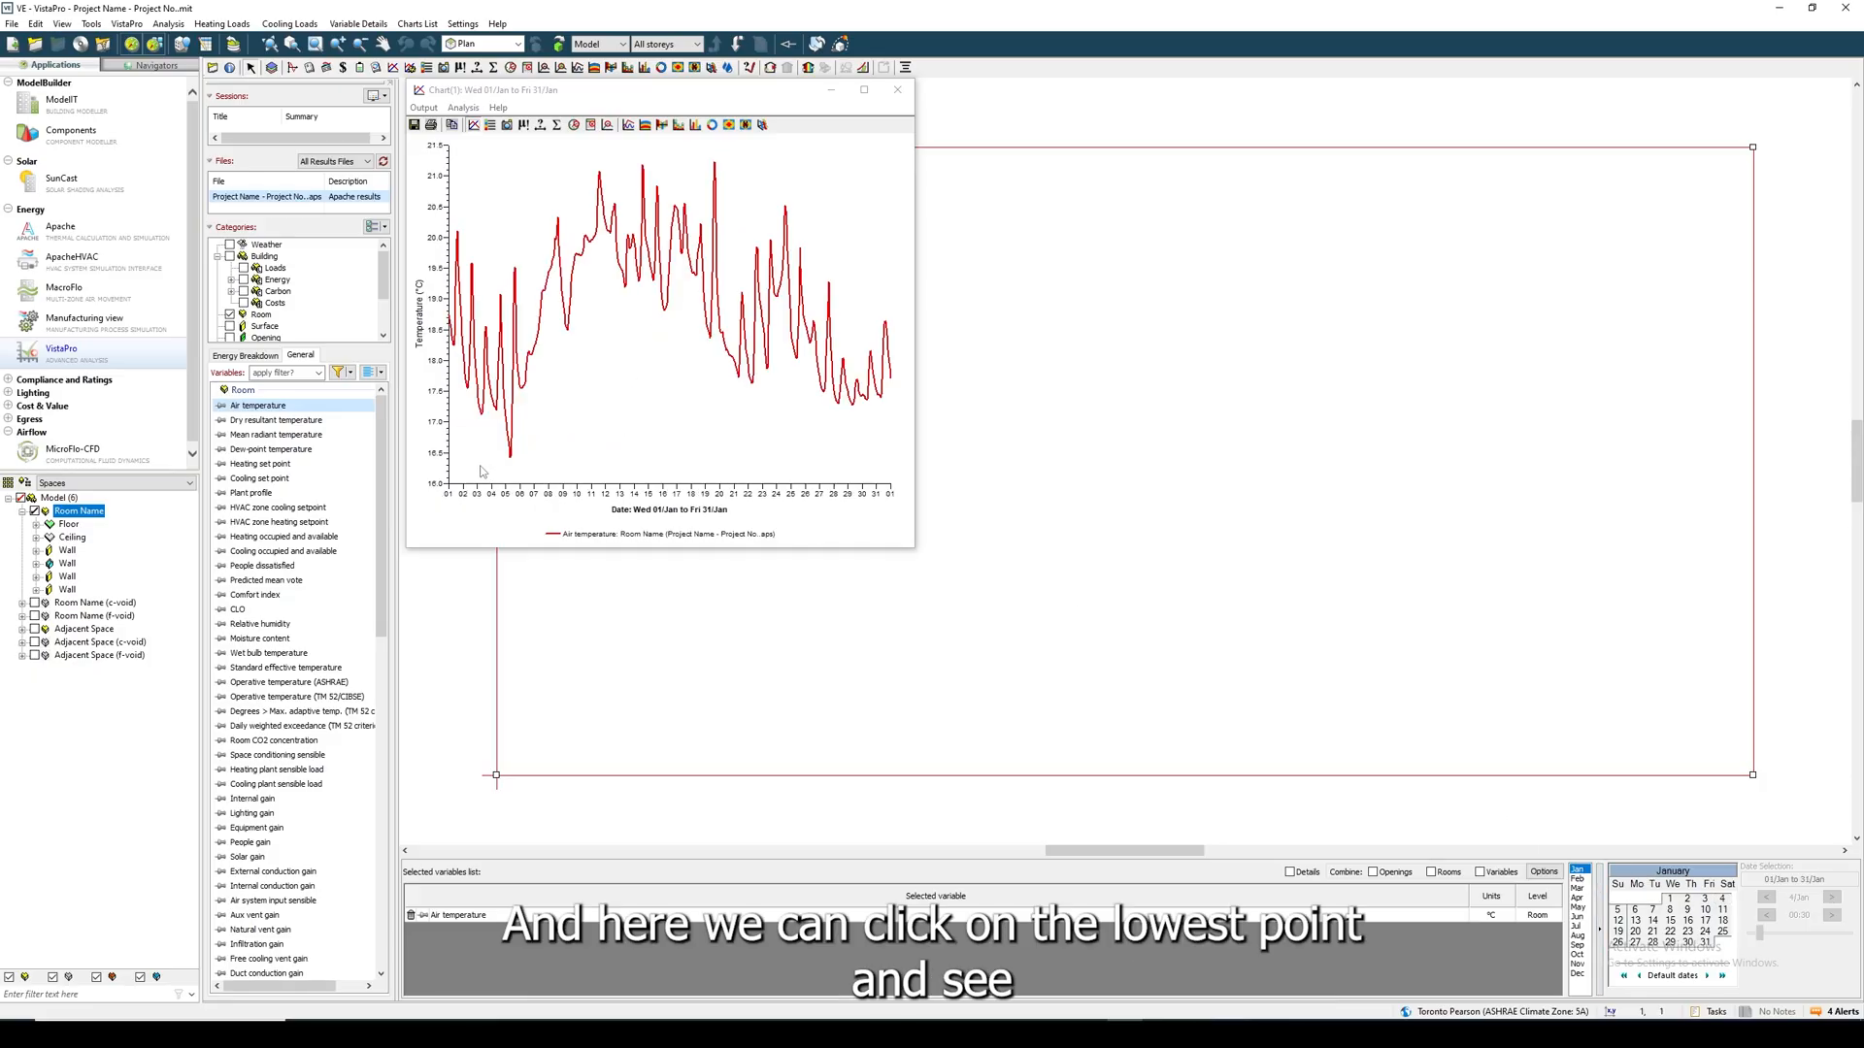
click(513, 463)
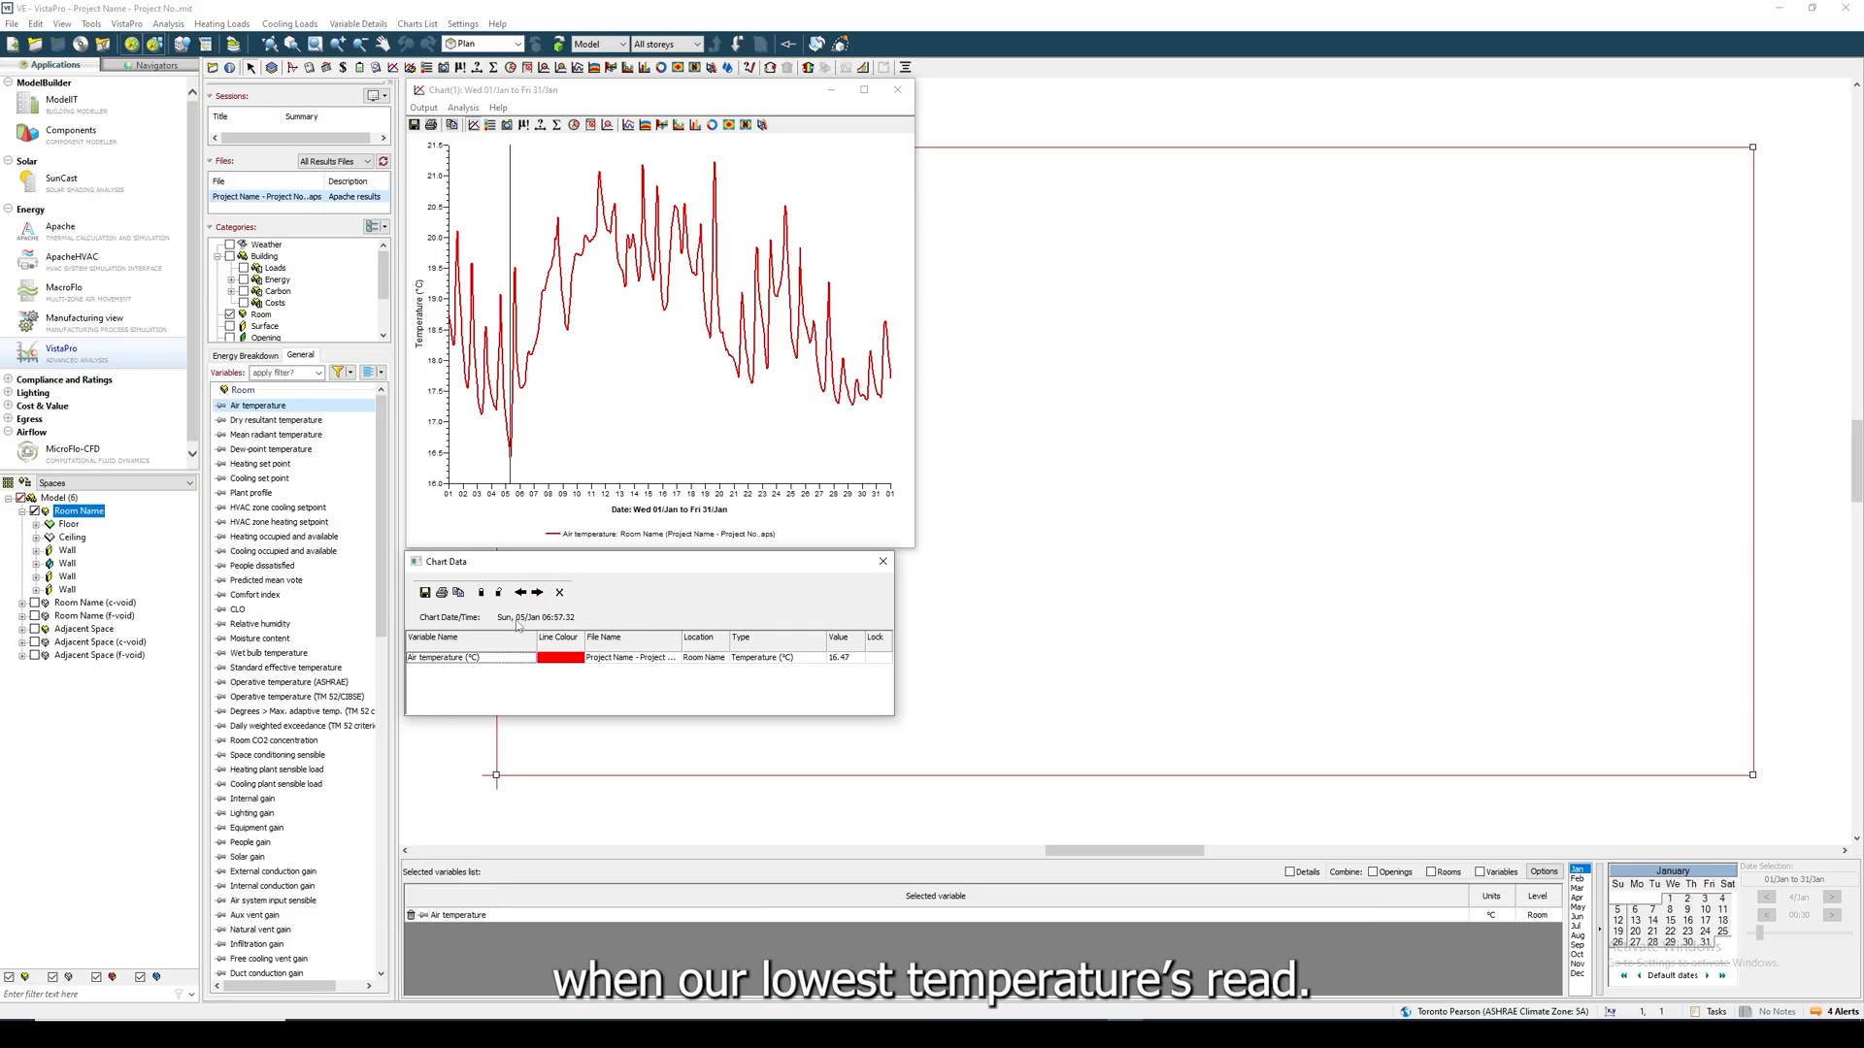
click(883, 561)
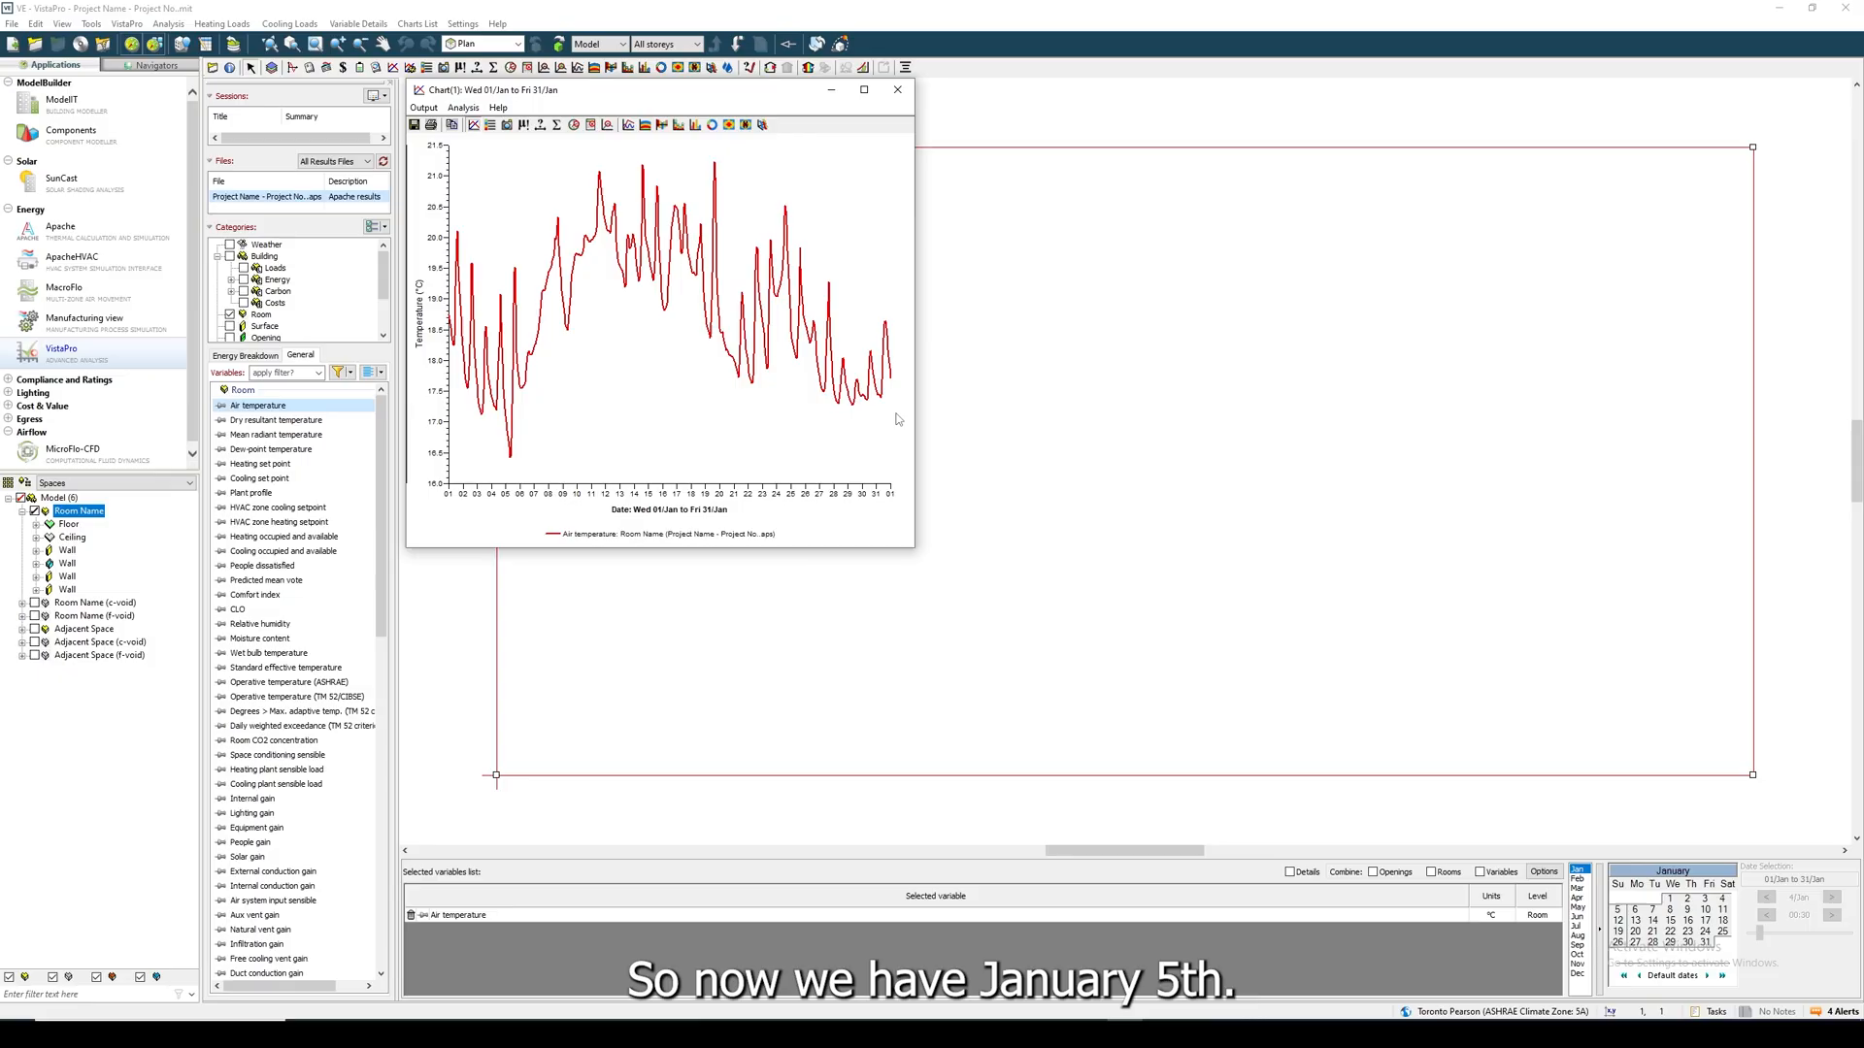
click(897, 89)
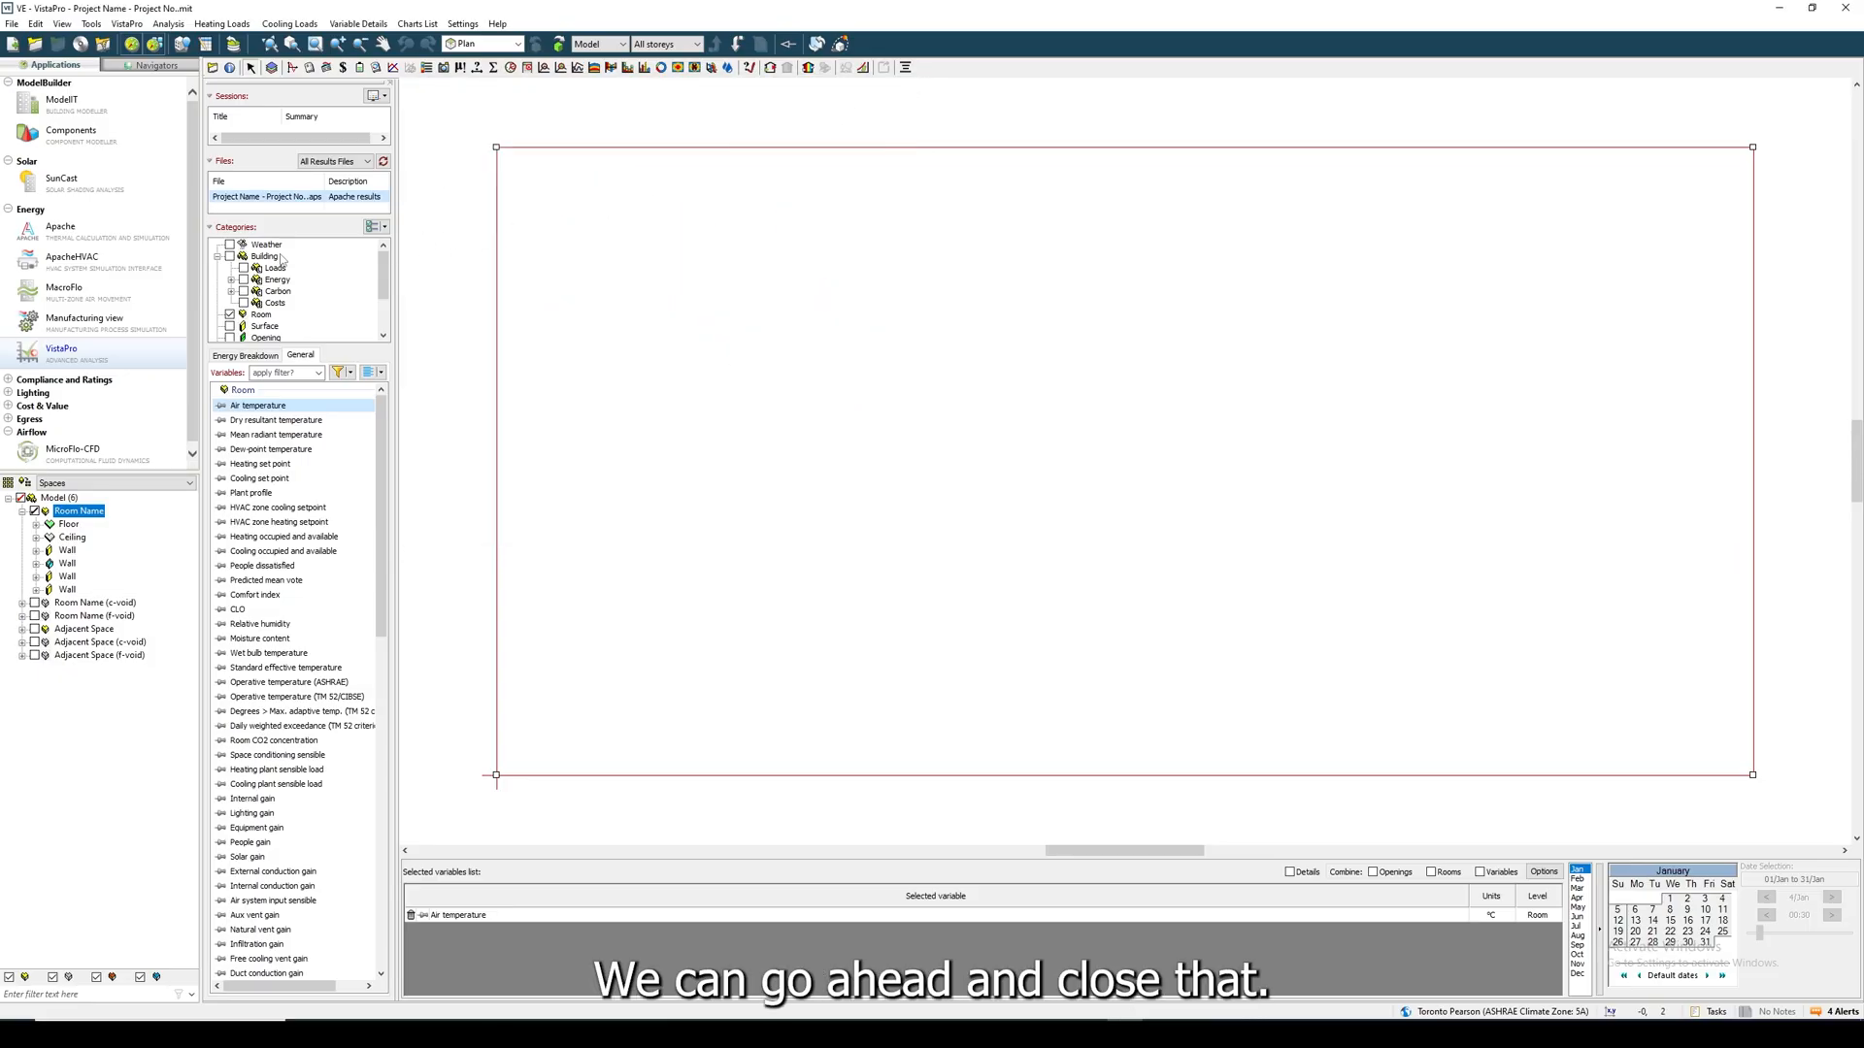
- Export the boundary conditions file for 5 January with a start time of 7:00, keeping the default output name
click(128, 25)
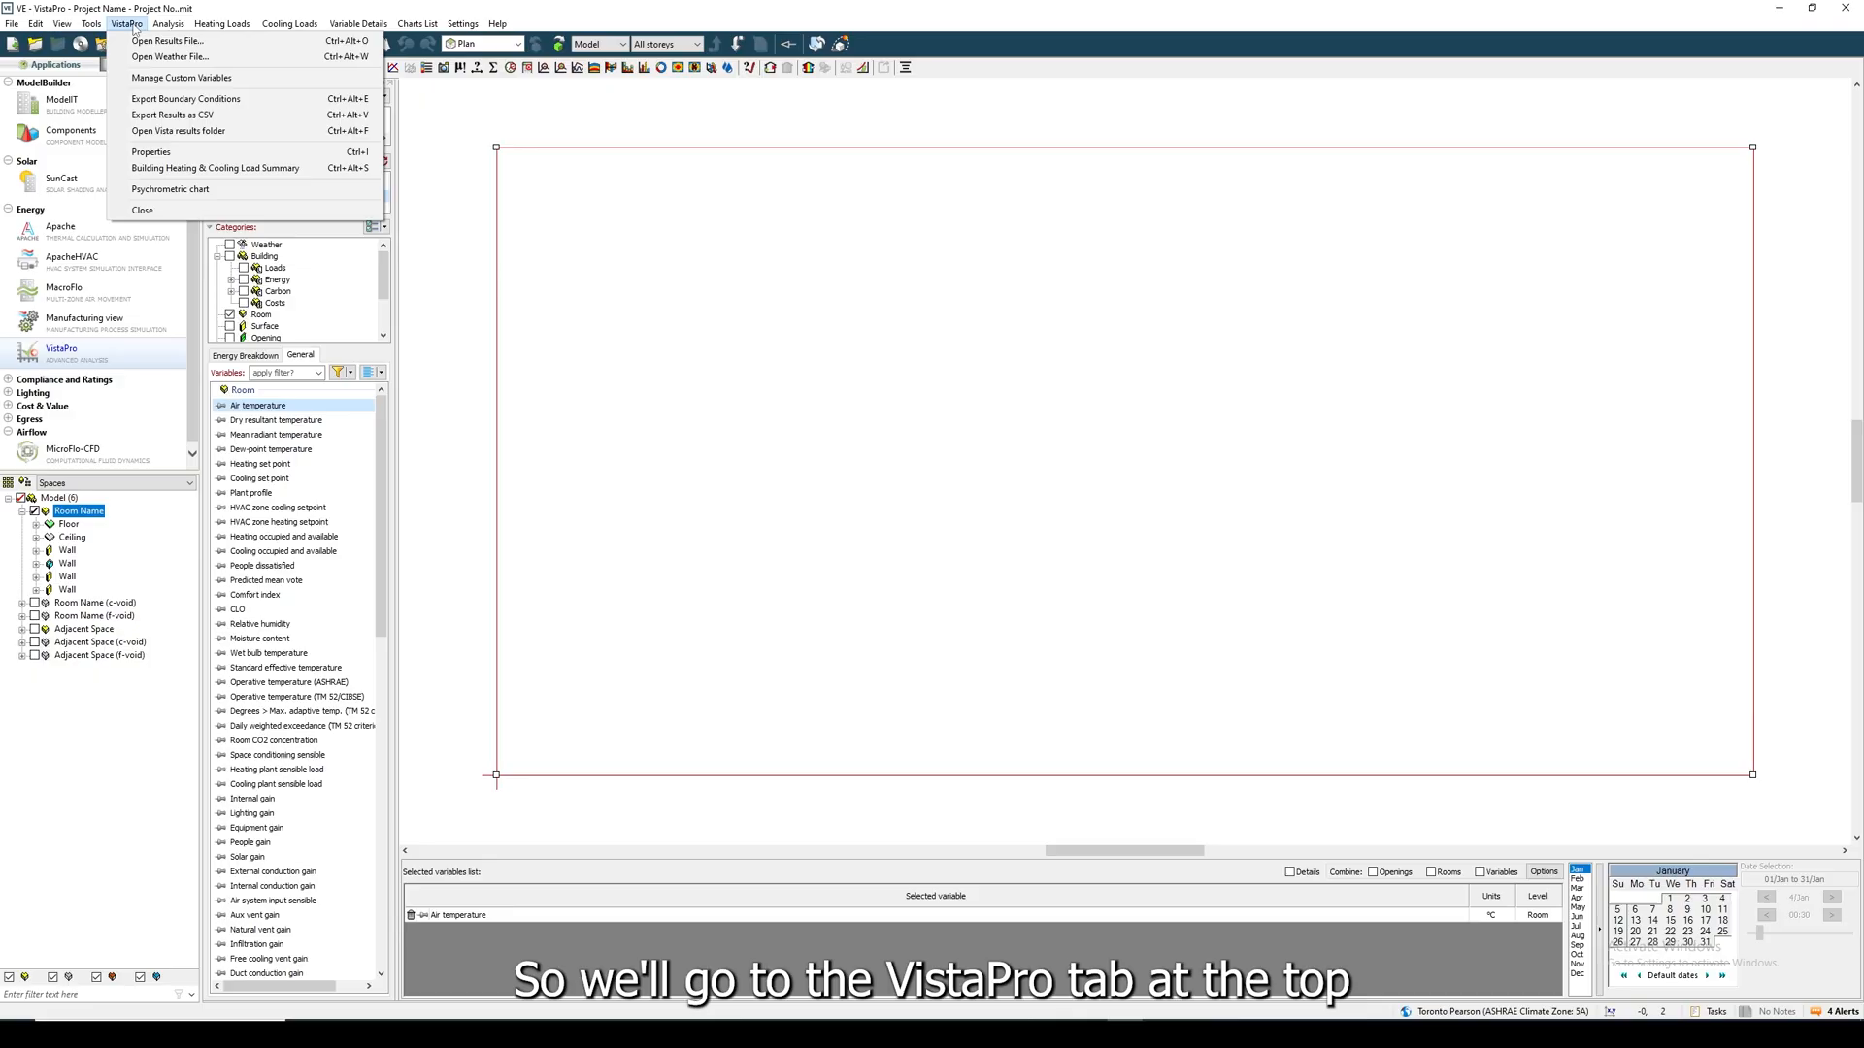
click(182, 100)
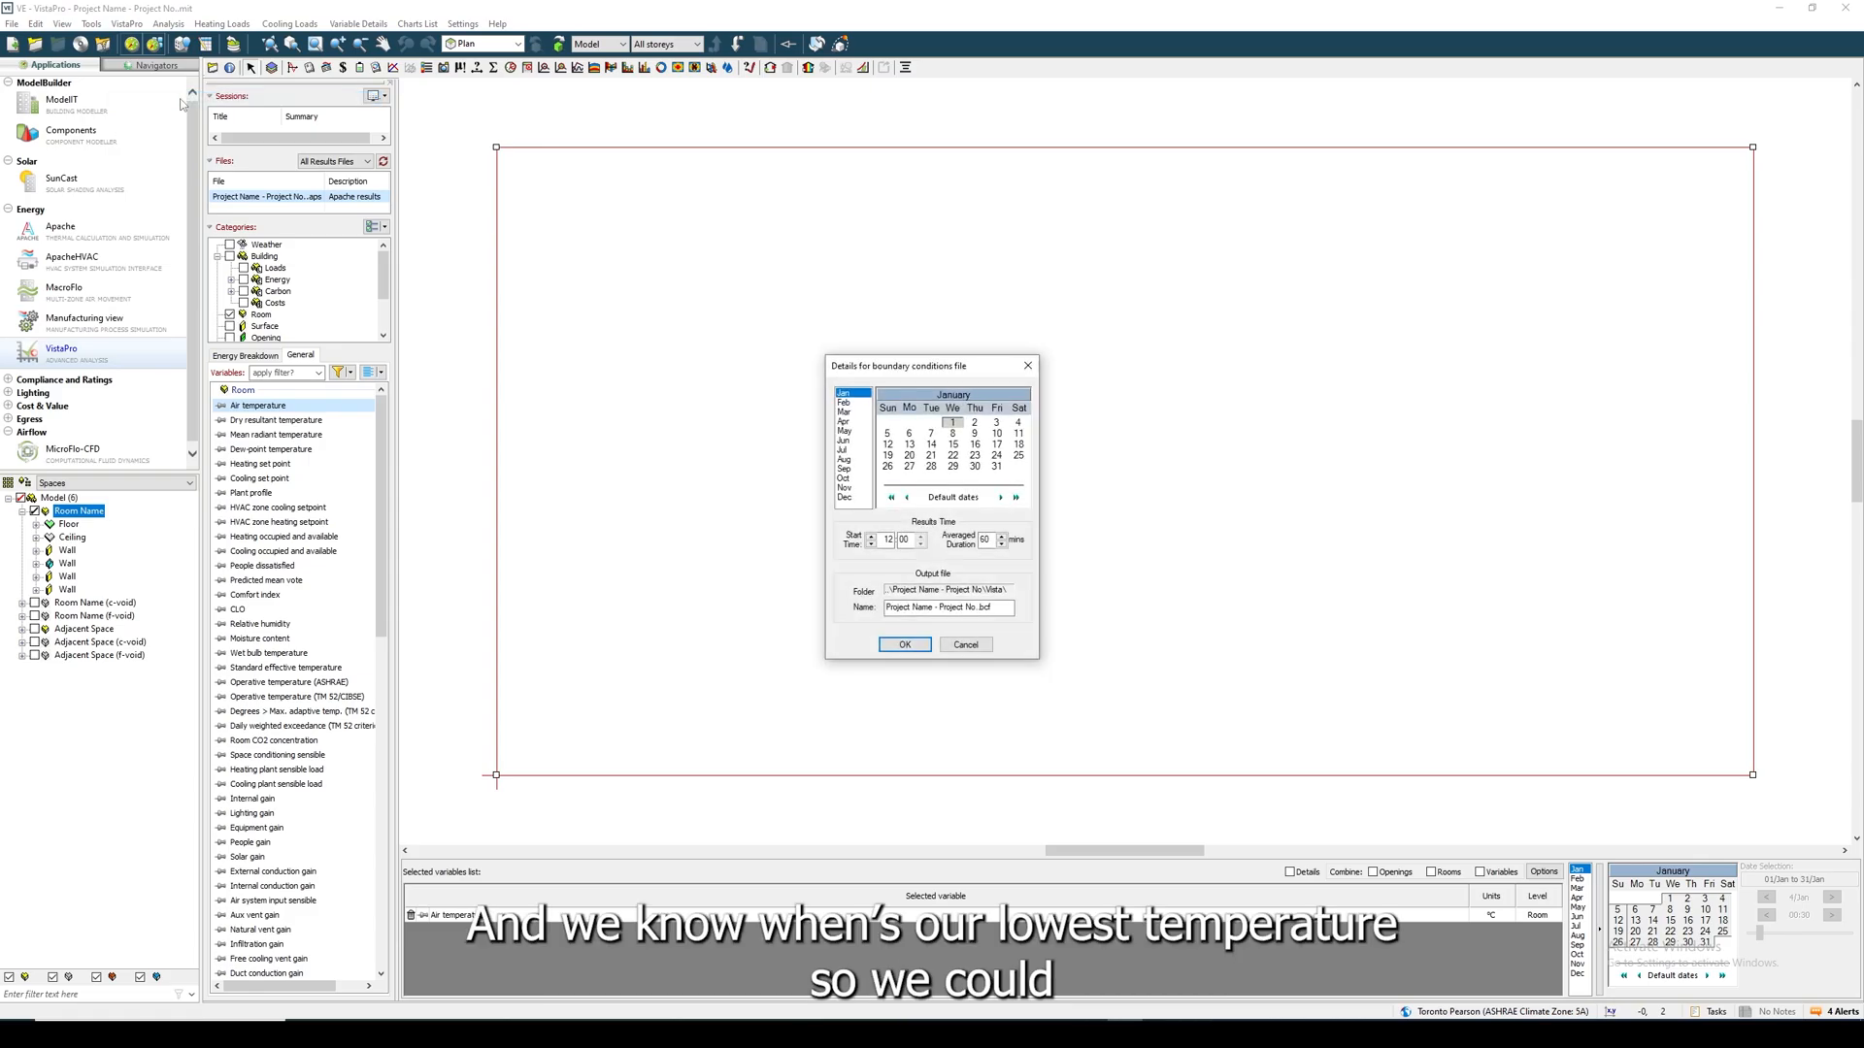
click(886, 434)
double_click(886, 540)
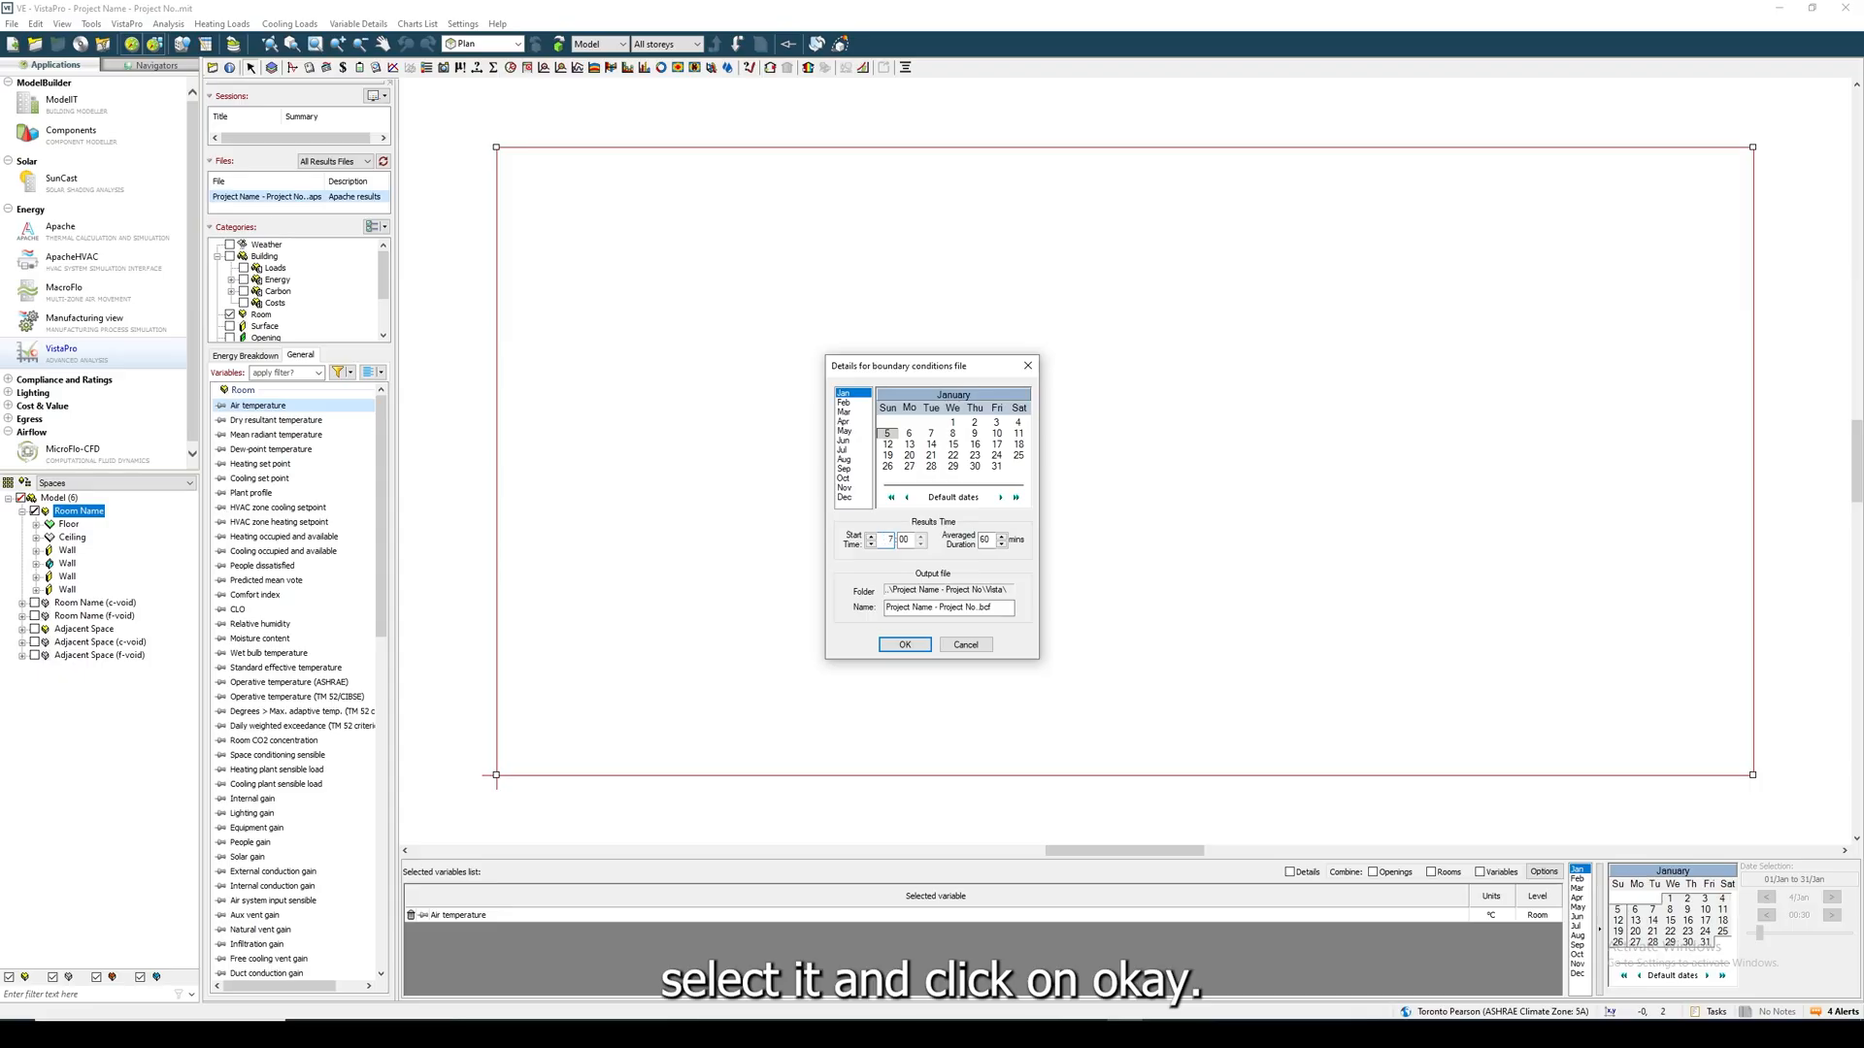
text(7)
click(914, 646)
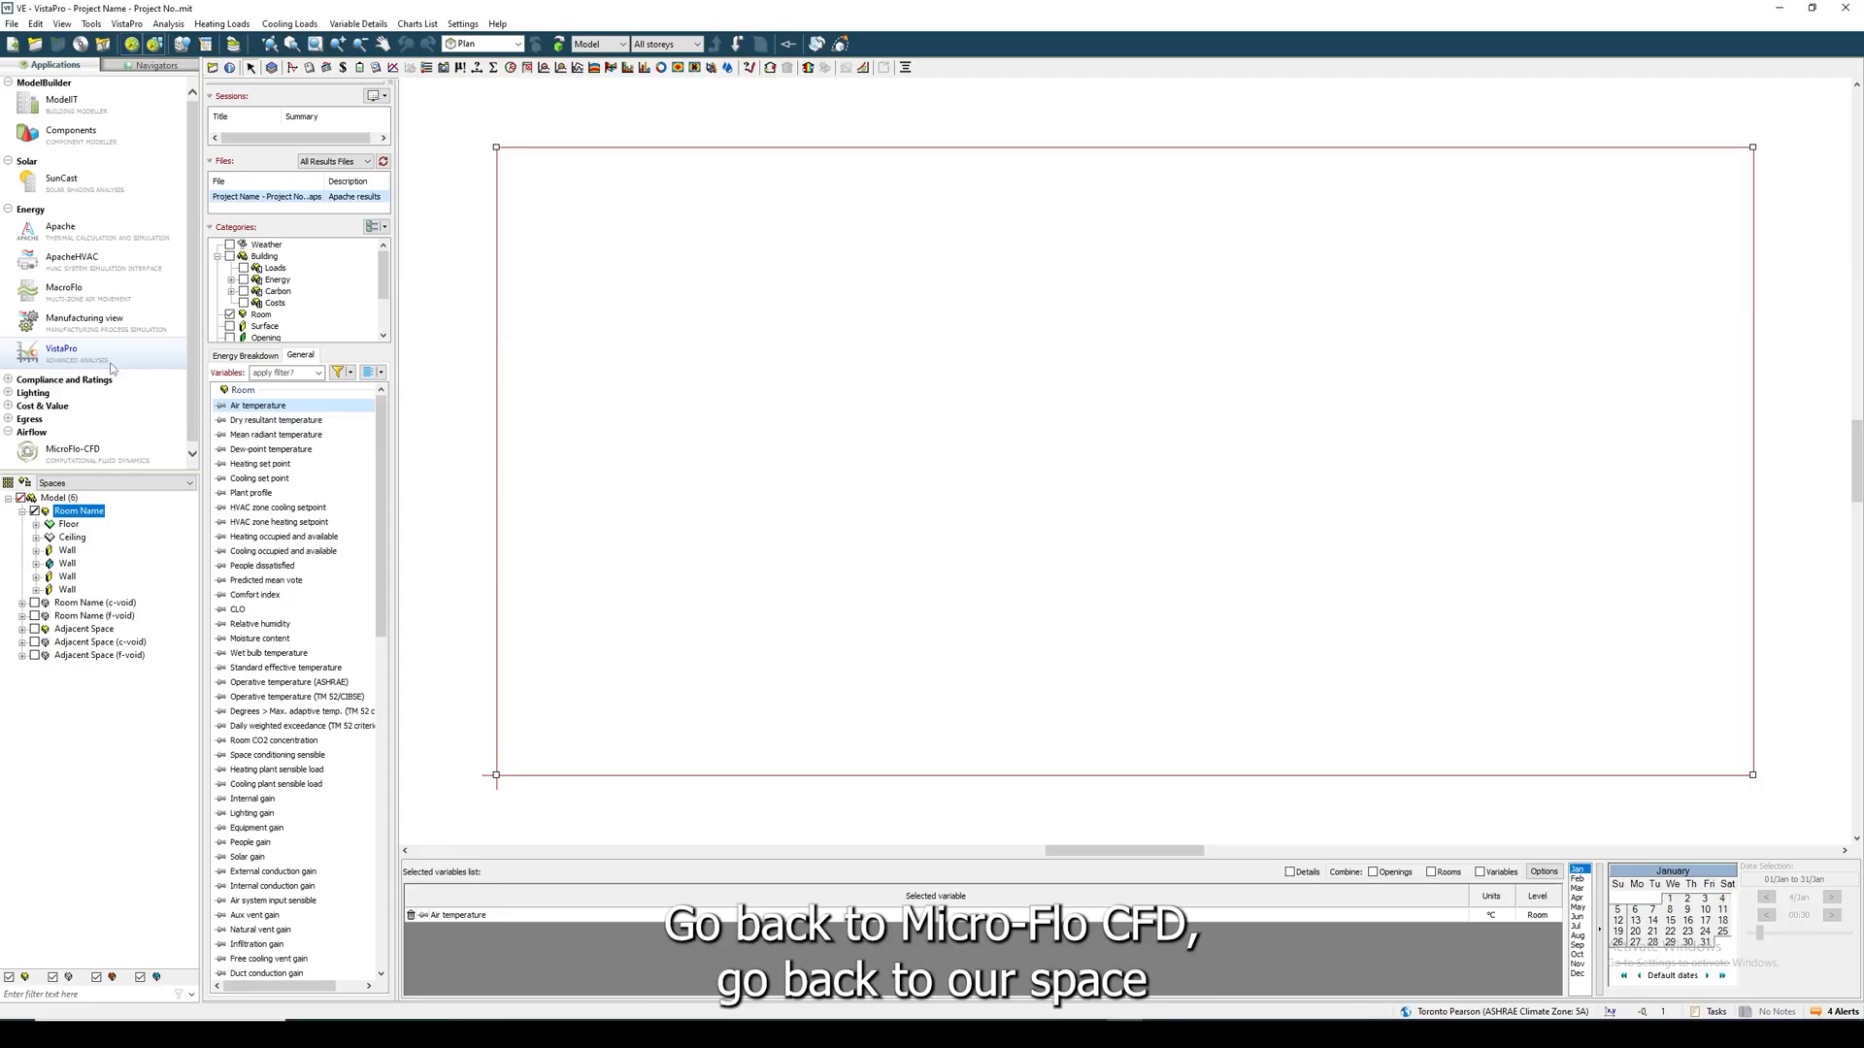
- Switch to MicroFlo-CFD, go down to the surface level of the selected room, and clear its imported boundaries
click(94, 448)
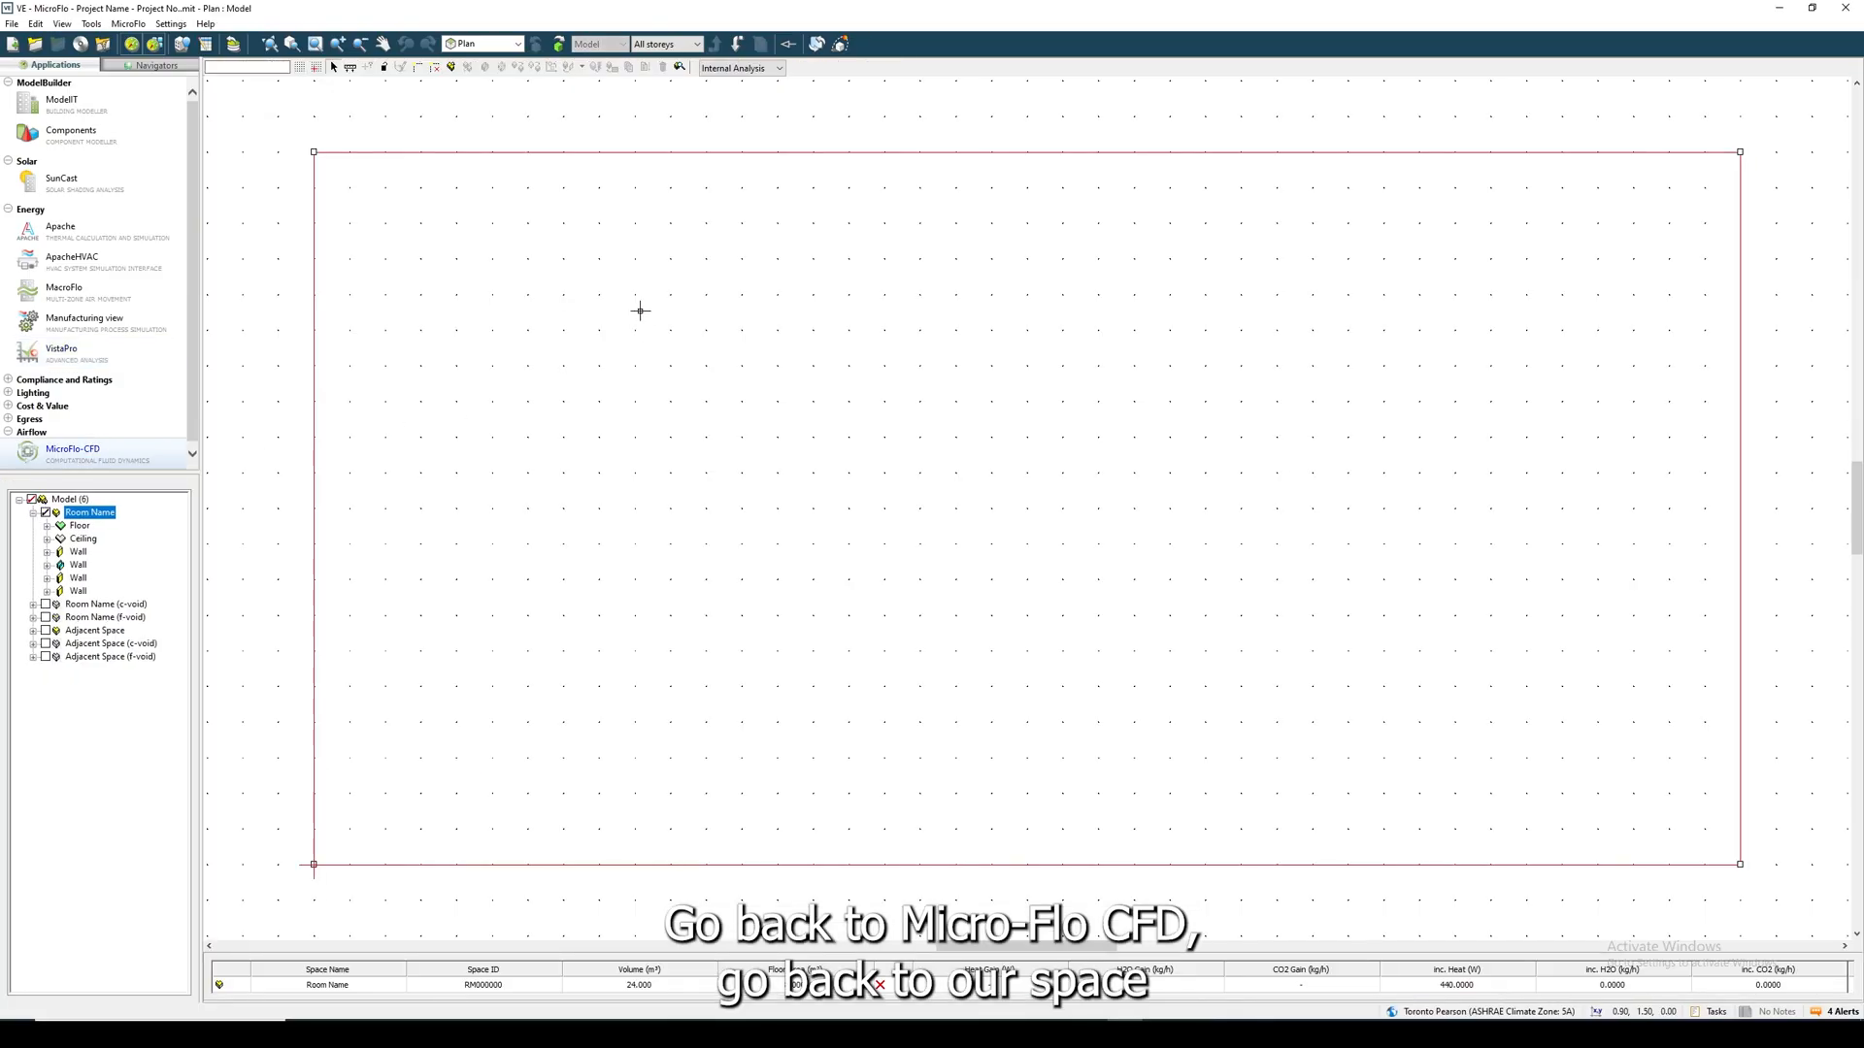
click(737, 45)
click(128, 23)
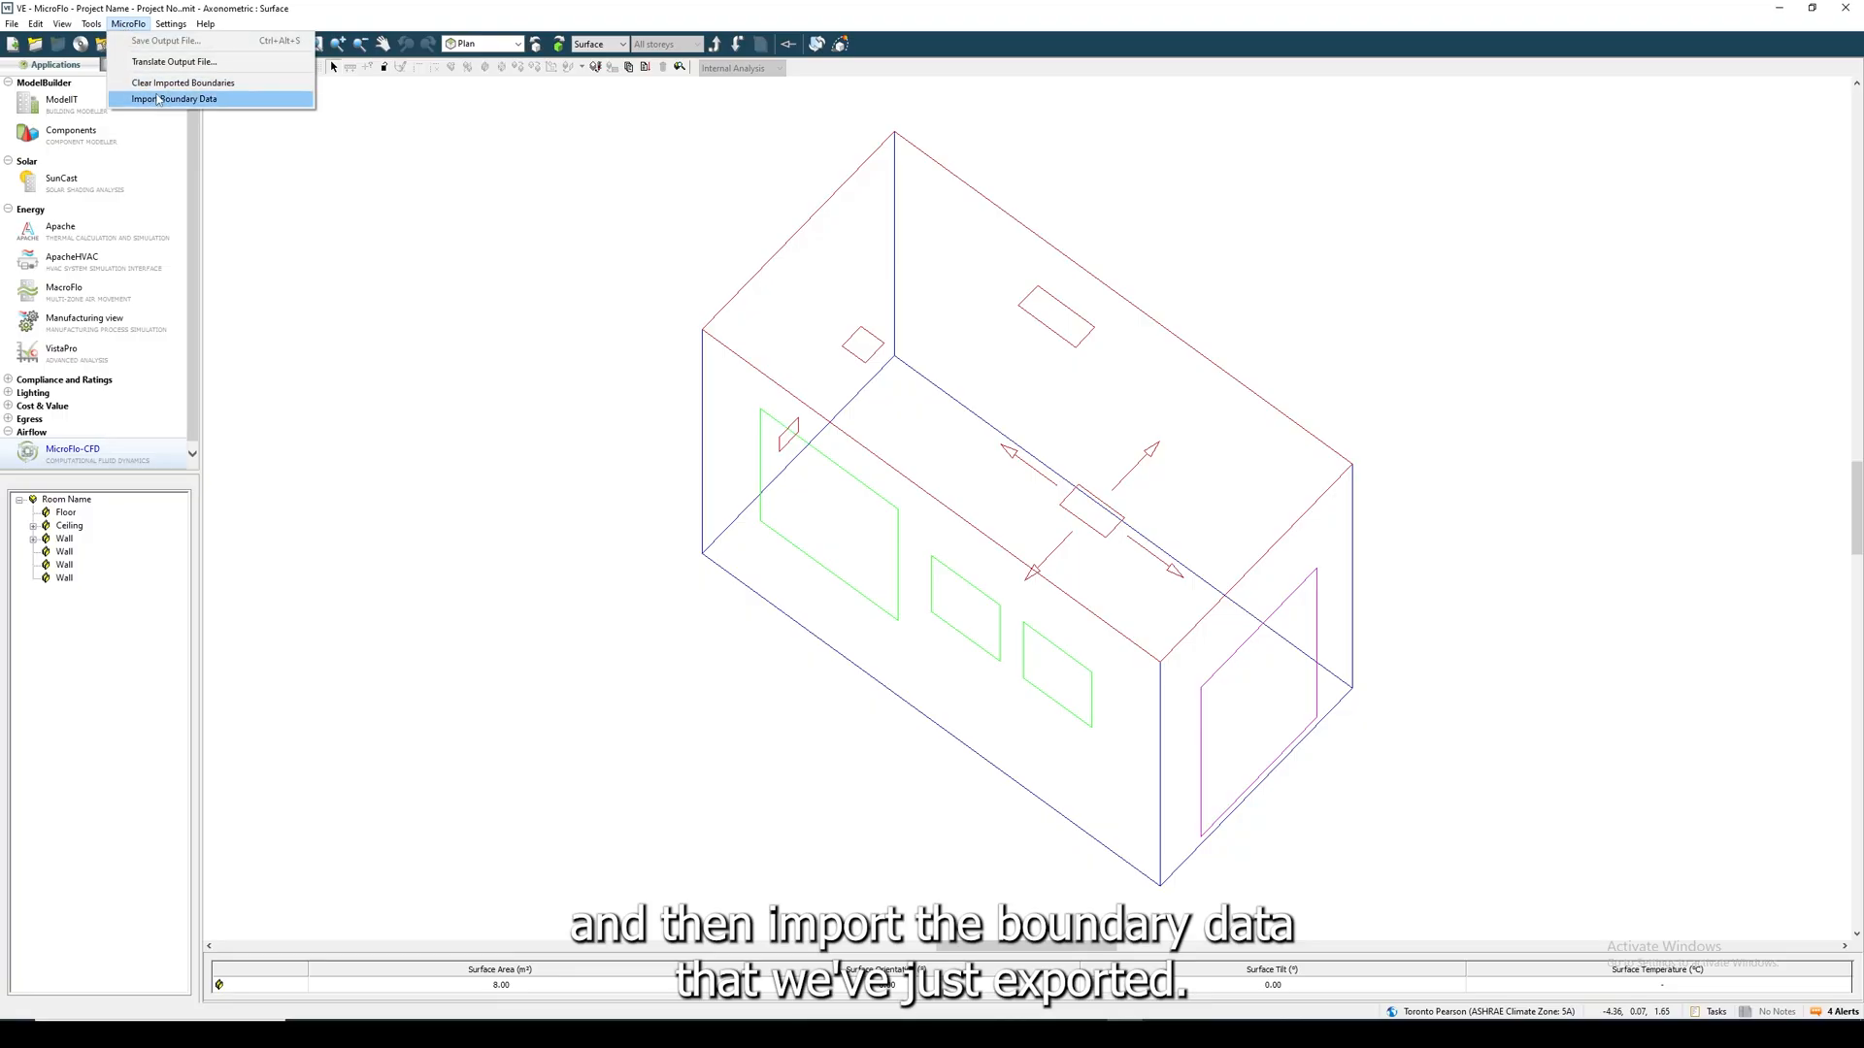
click(206, 84)
- Start a boundary data import using the exported Project Name - Project No .bcf file, with opening flows and room gains included
click(128, 24)
click(194, 97)
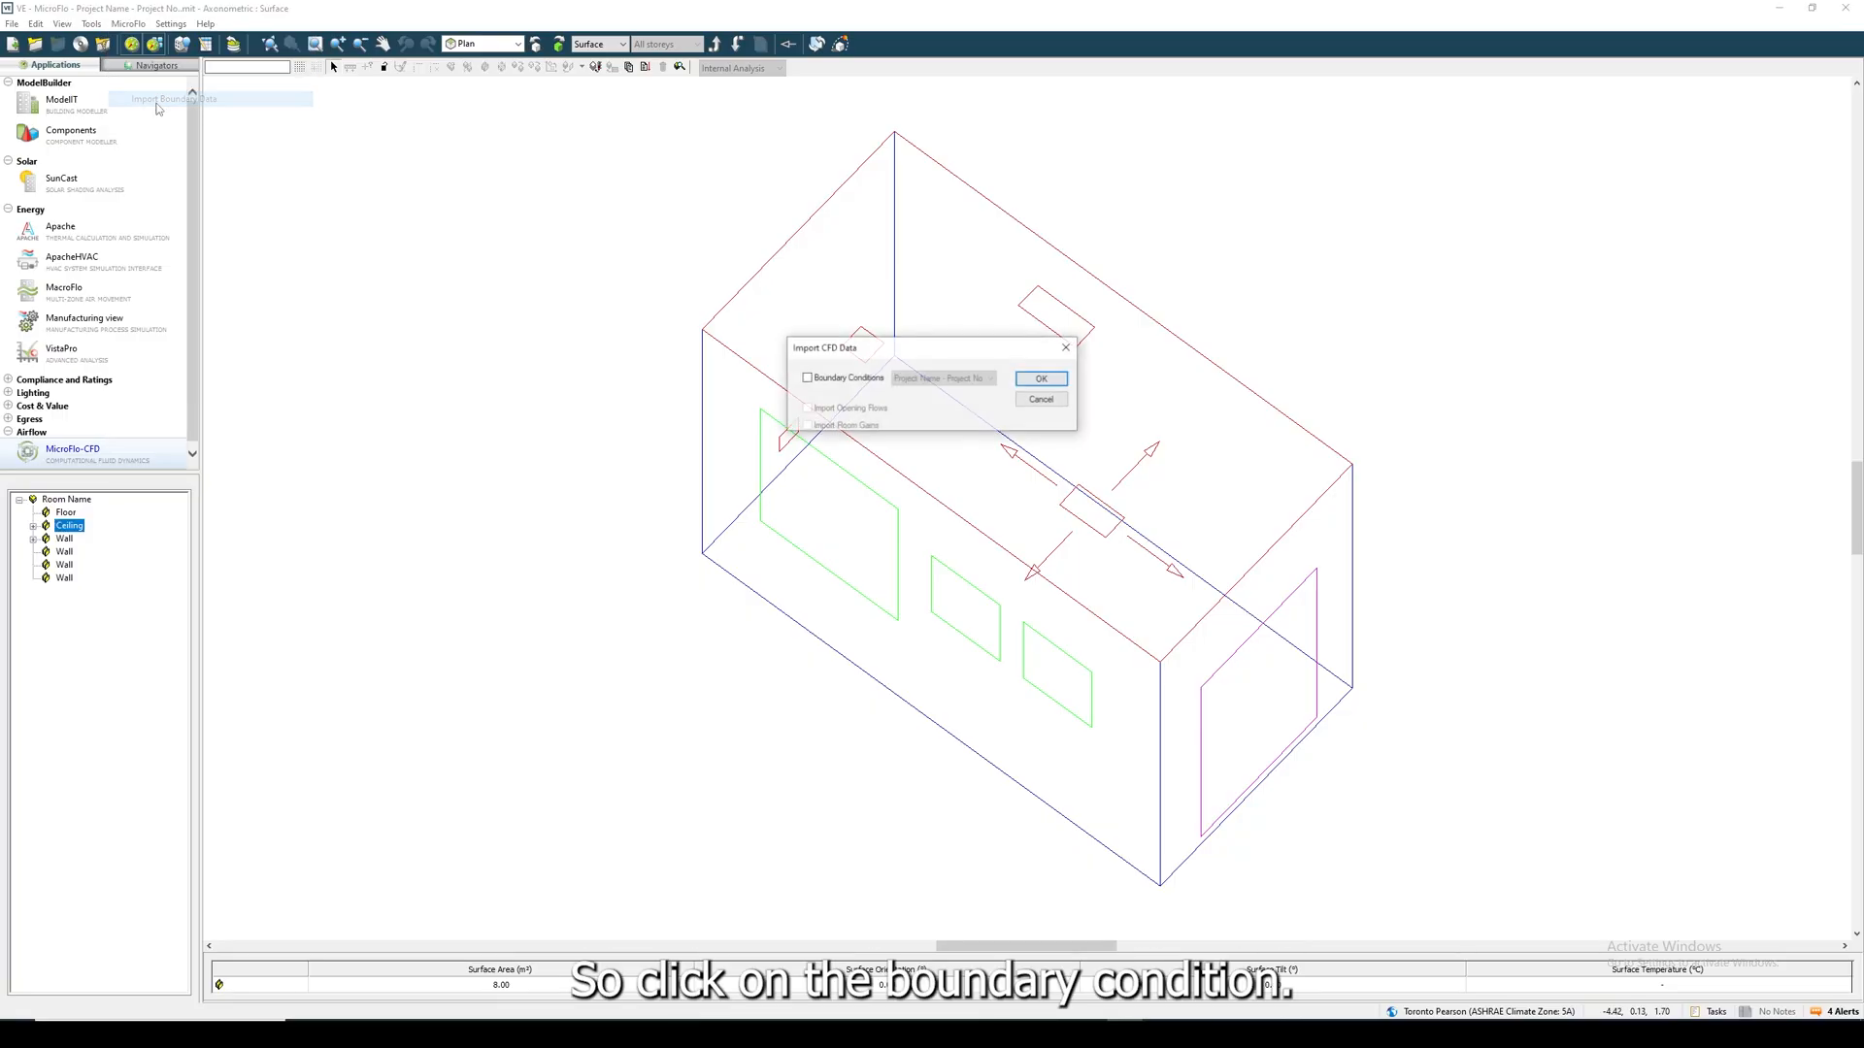
click(880, 381)
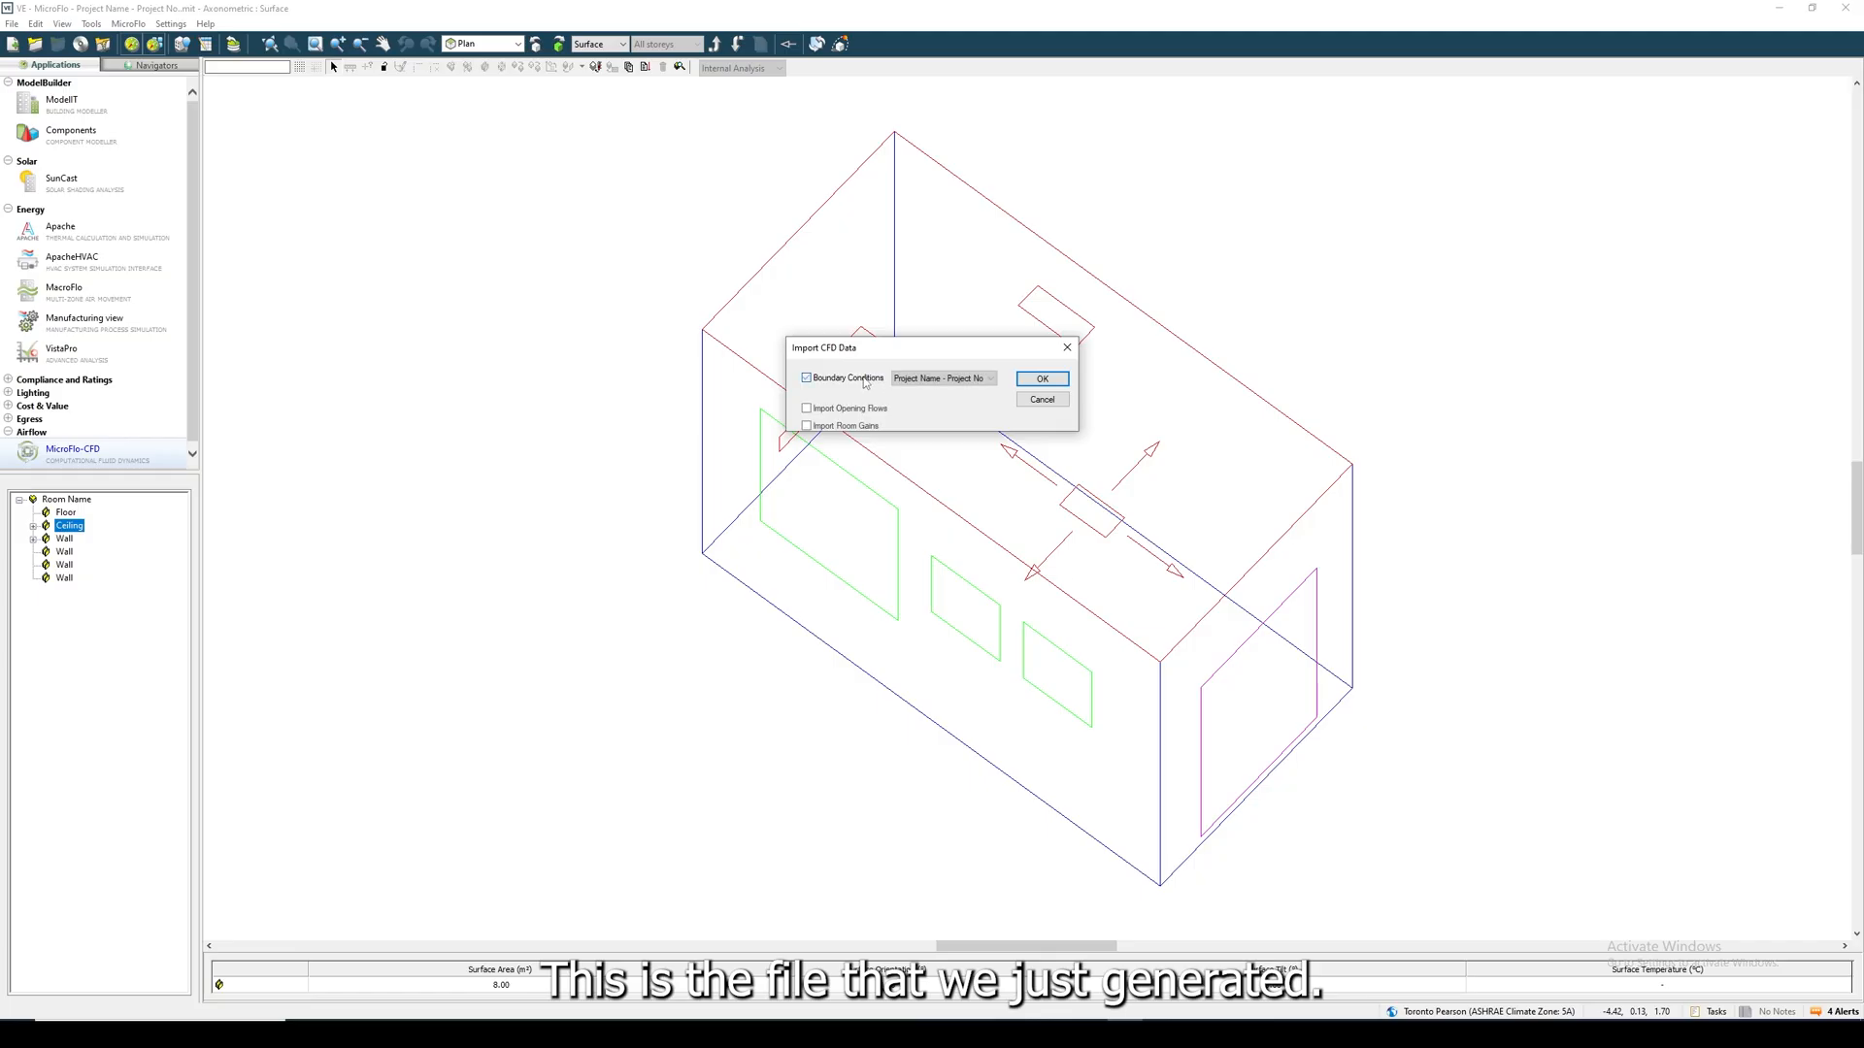
click(902, 381)
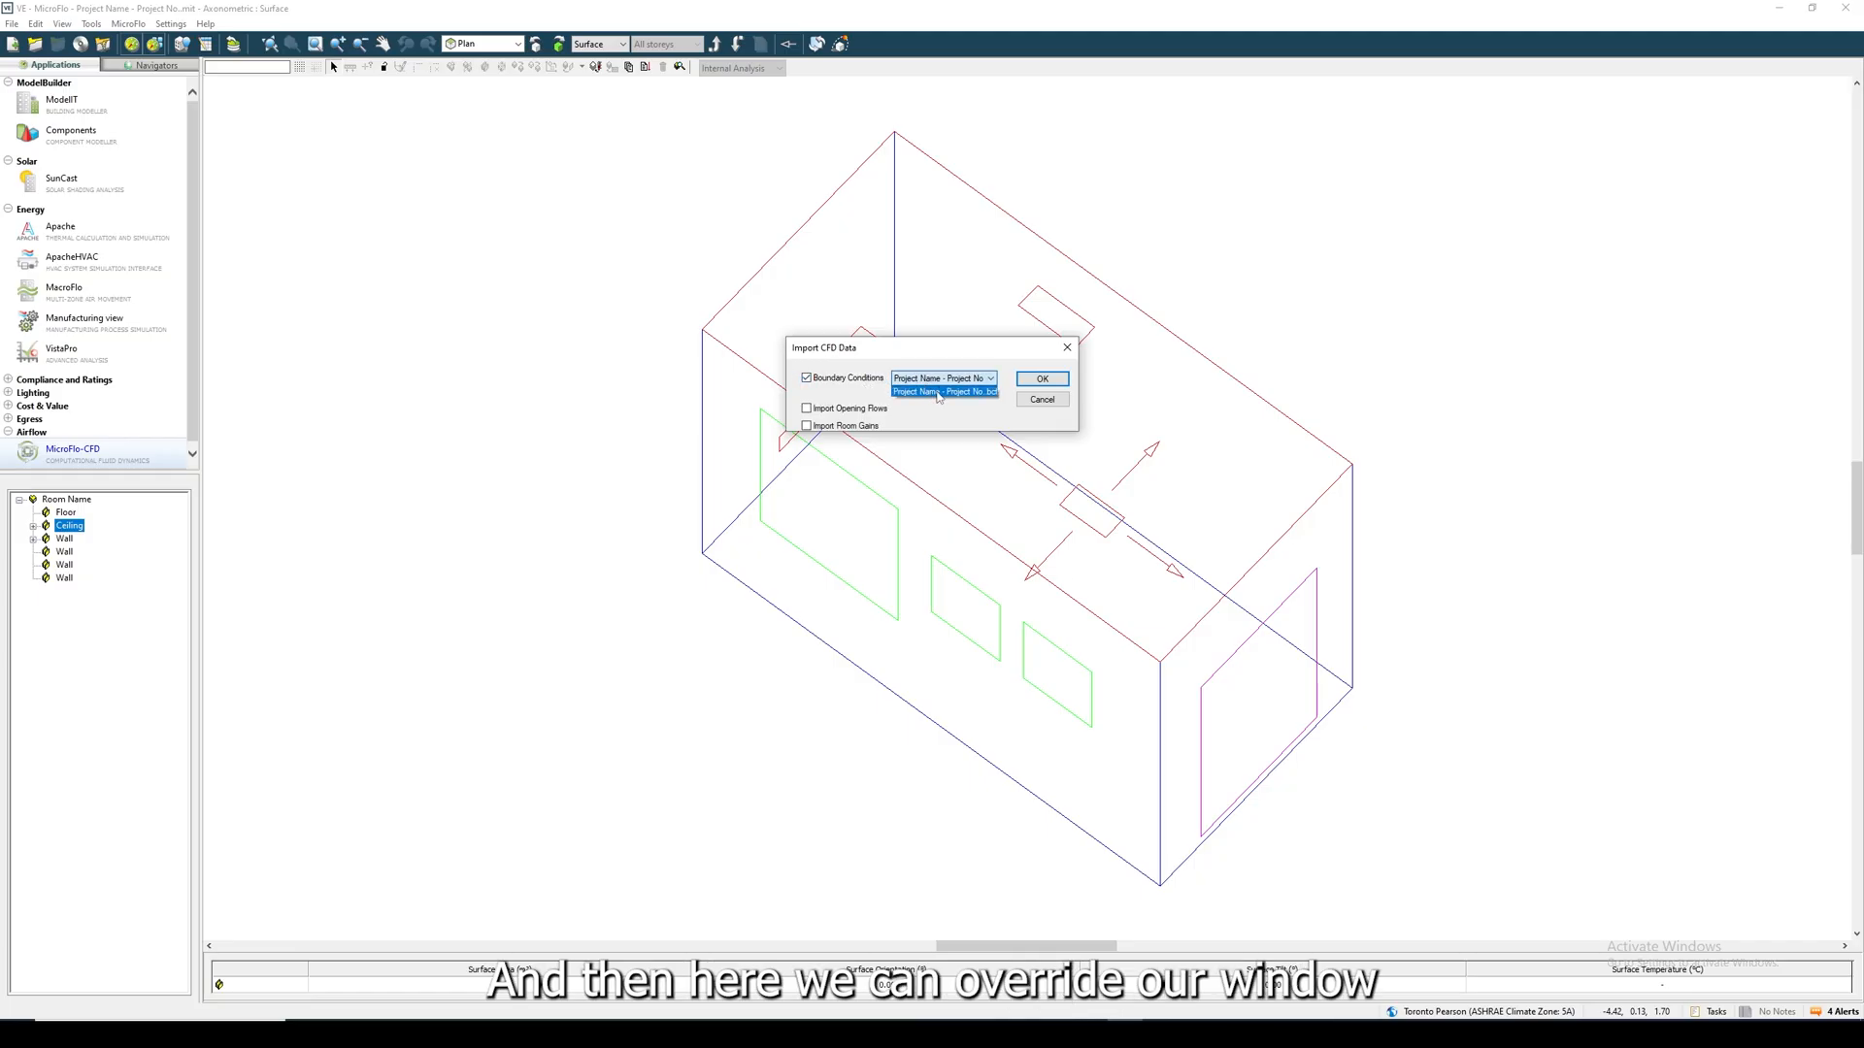
click(937, 392)
click(858, 409)
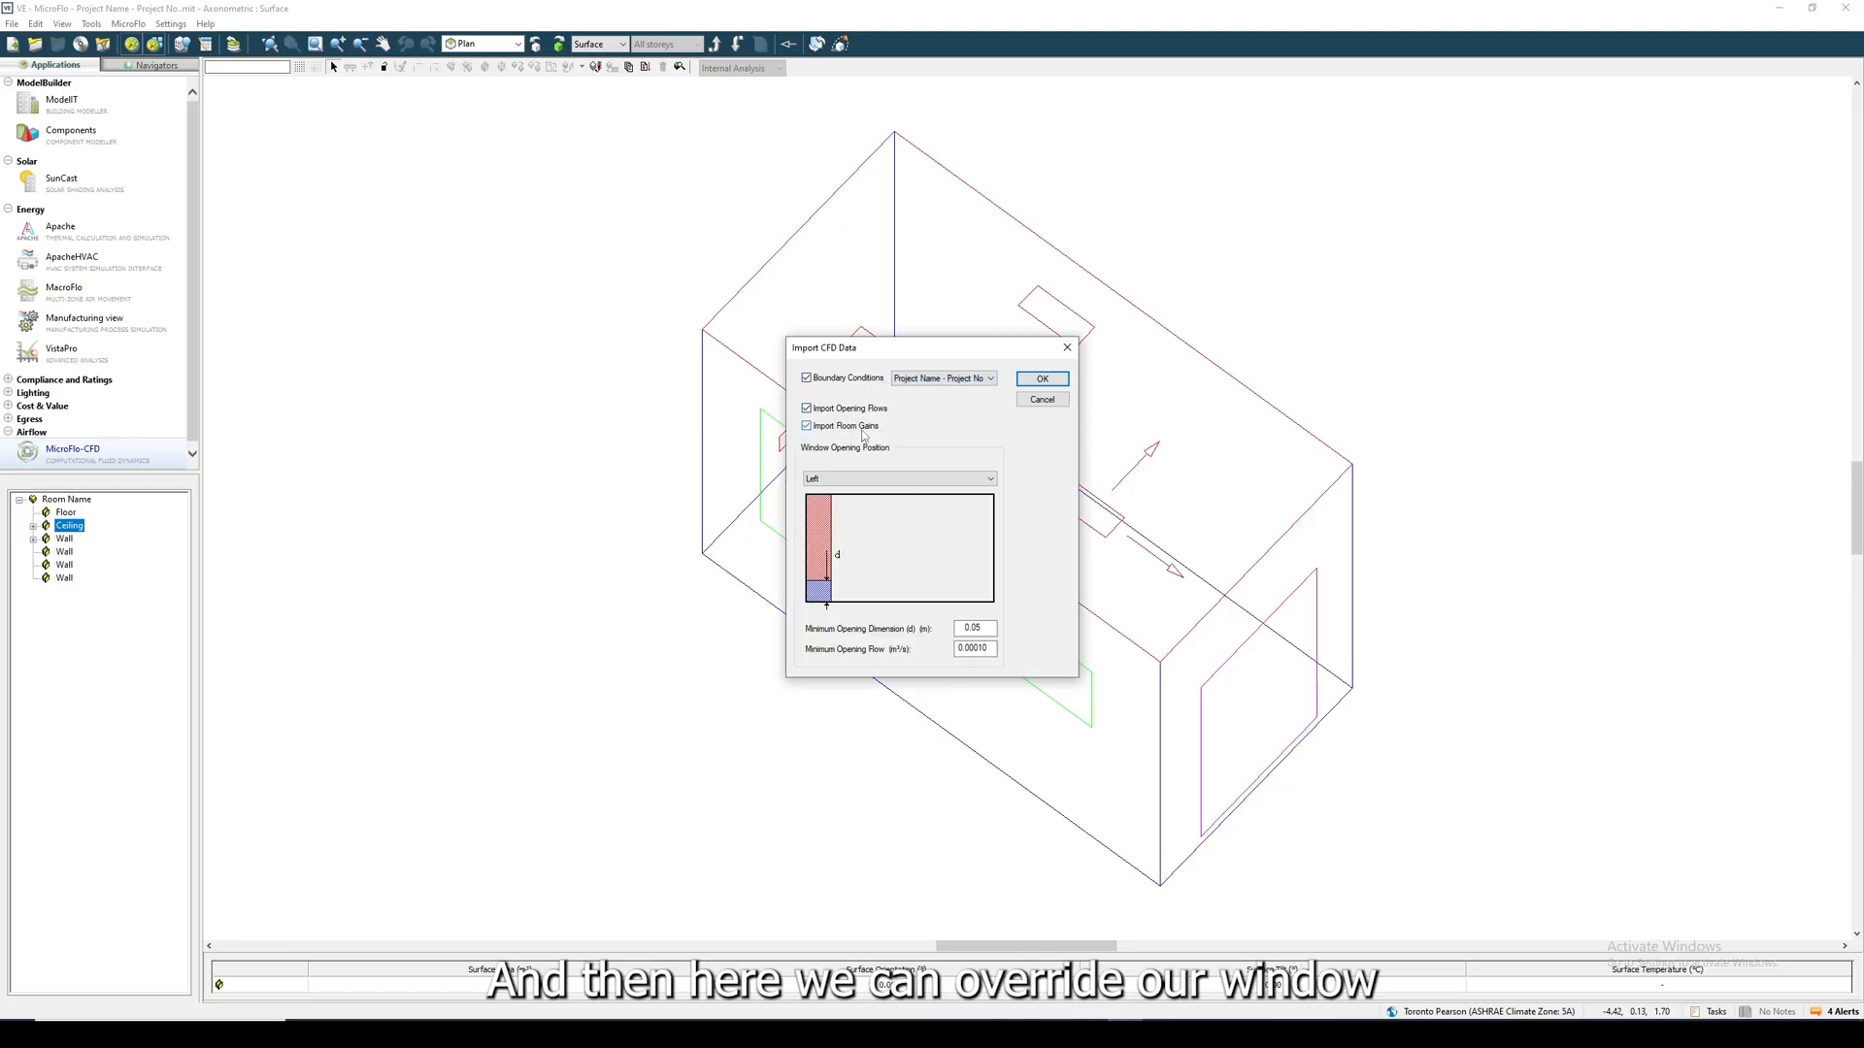
- Set the window opening position to Bottom, minimum opening dimension to 0.08 m and minimum opening flow to 0.0002 m³/s, and run the import
click(865, 479)
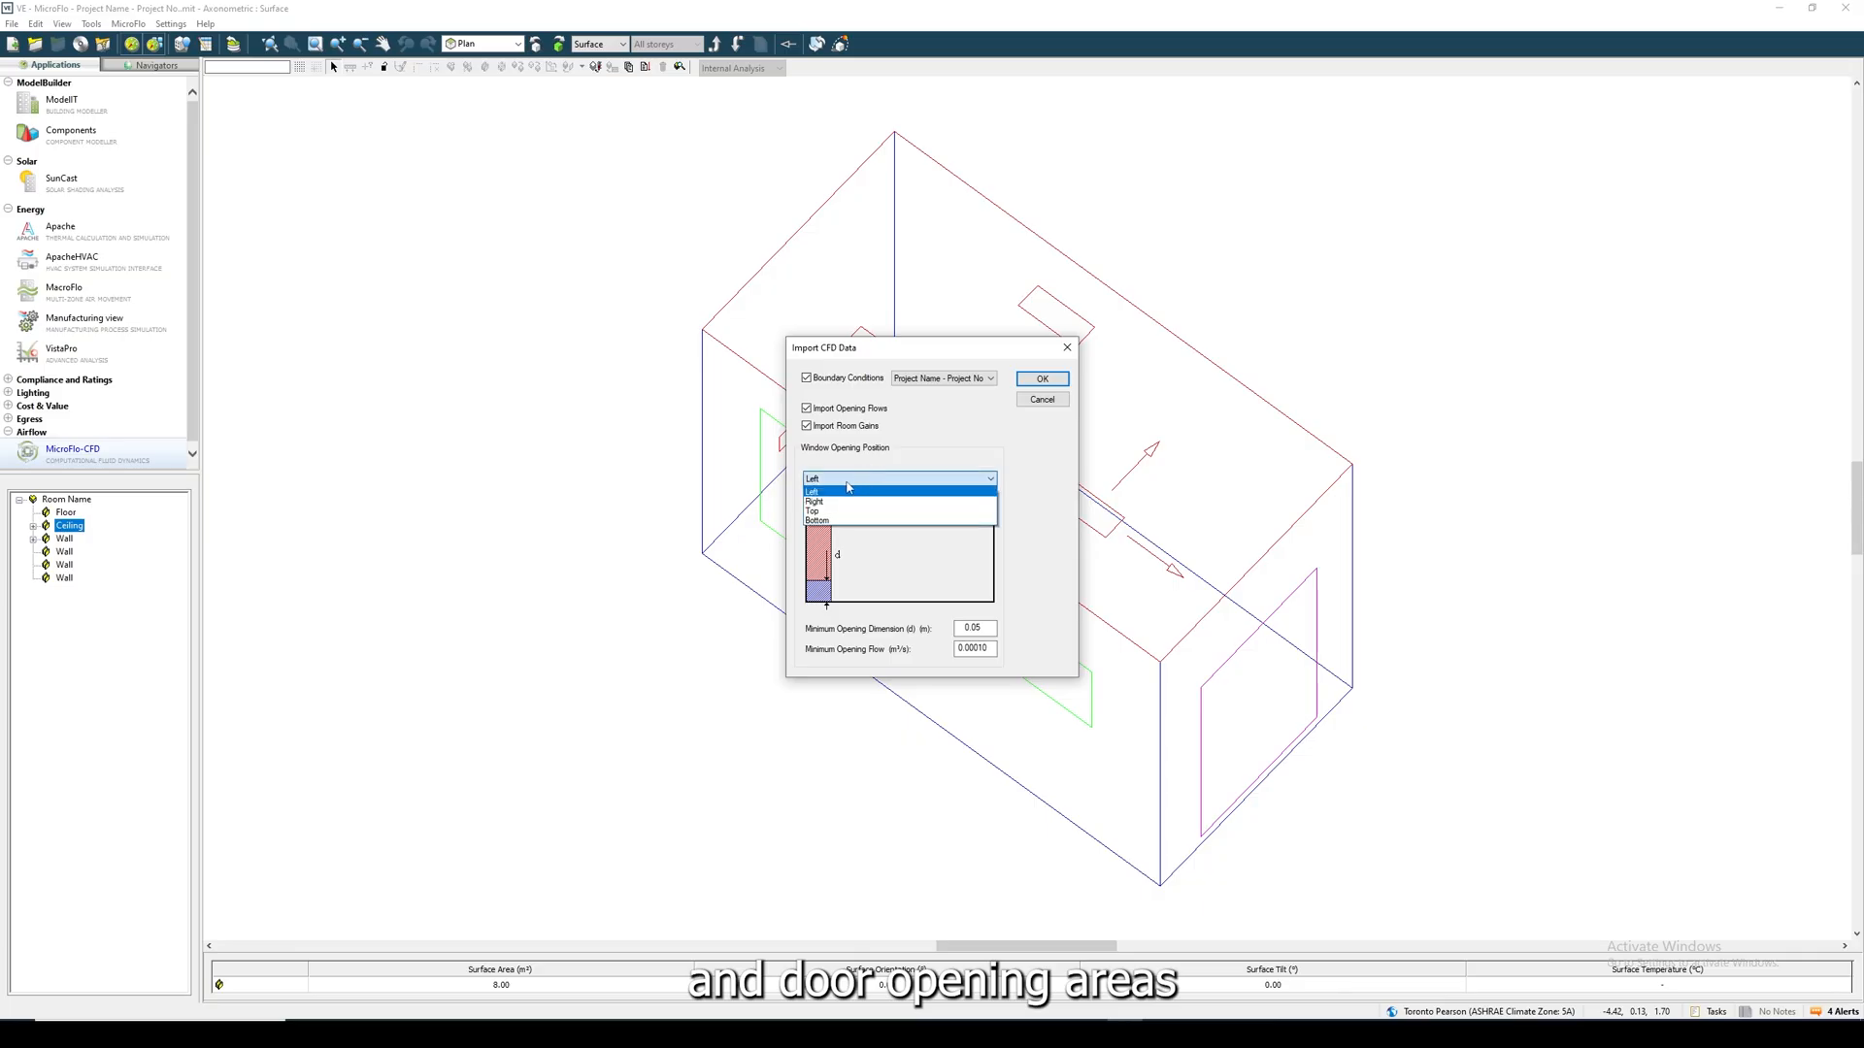
click(817, 520)
click(985, 627)
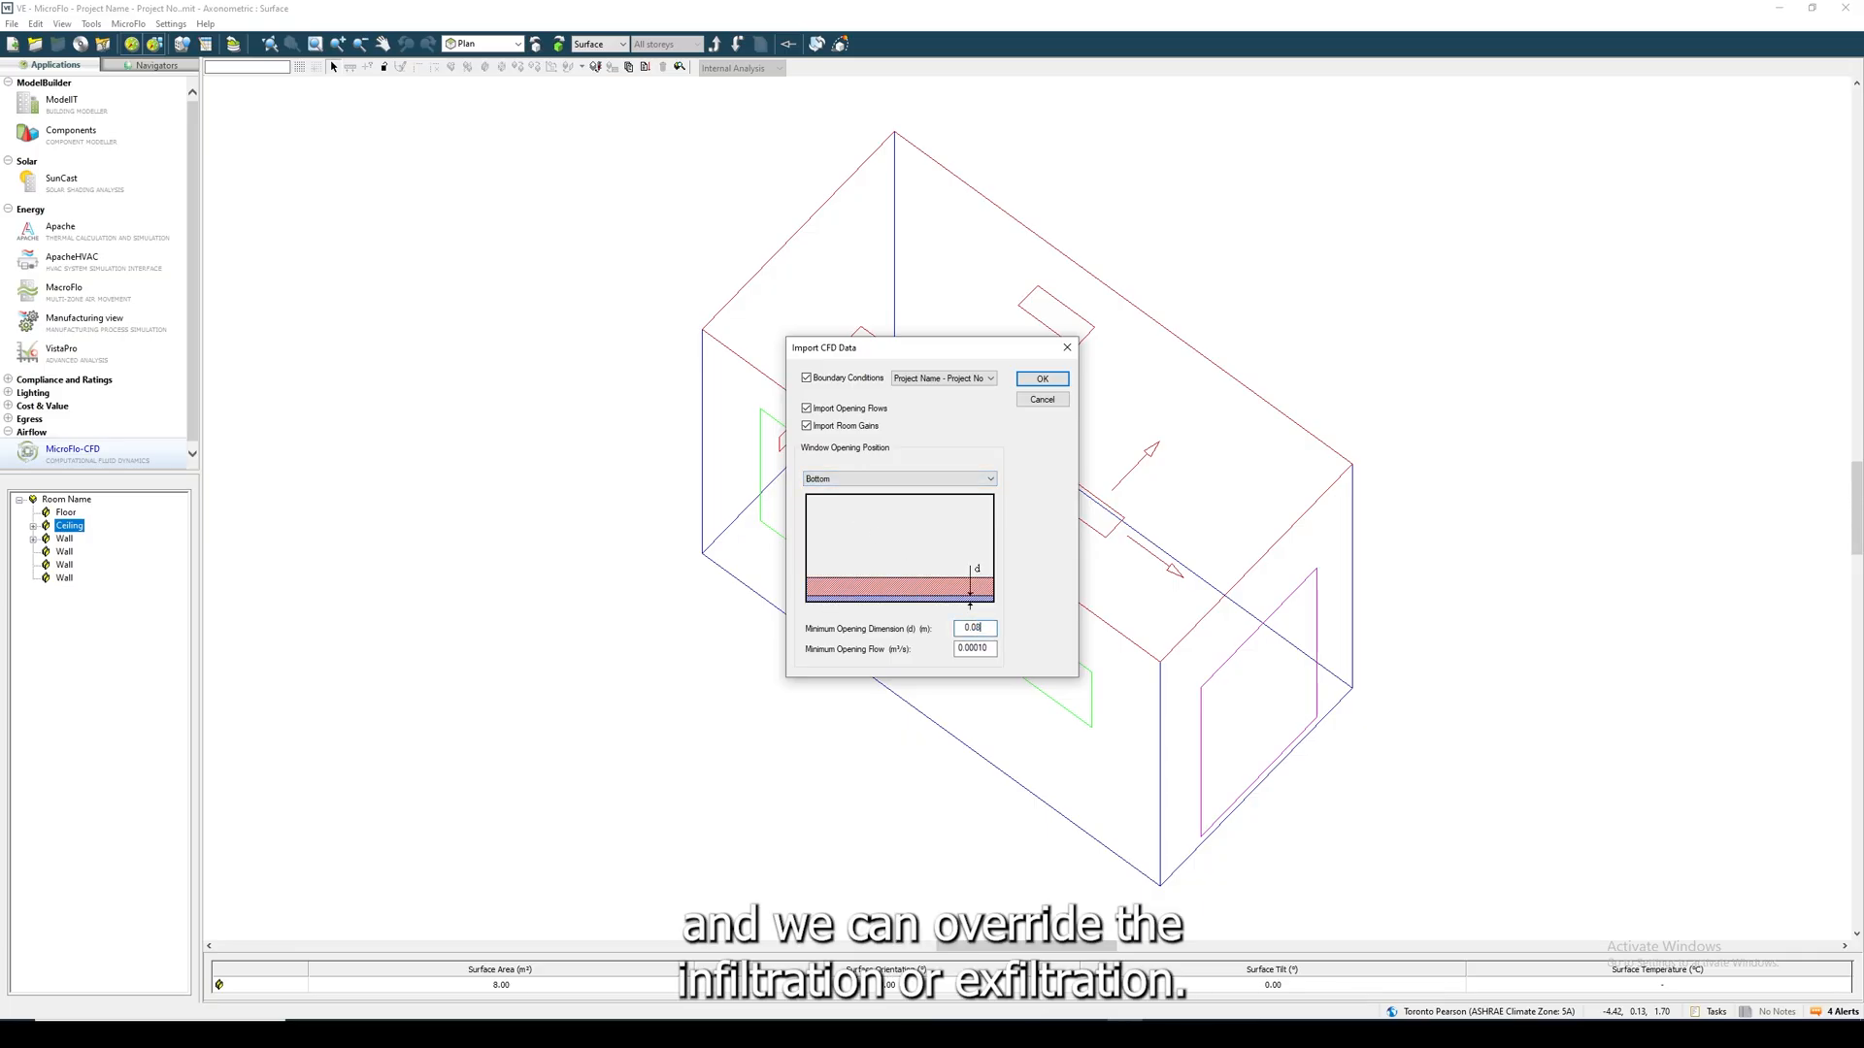
drag(991, 650, 981, 652)
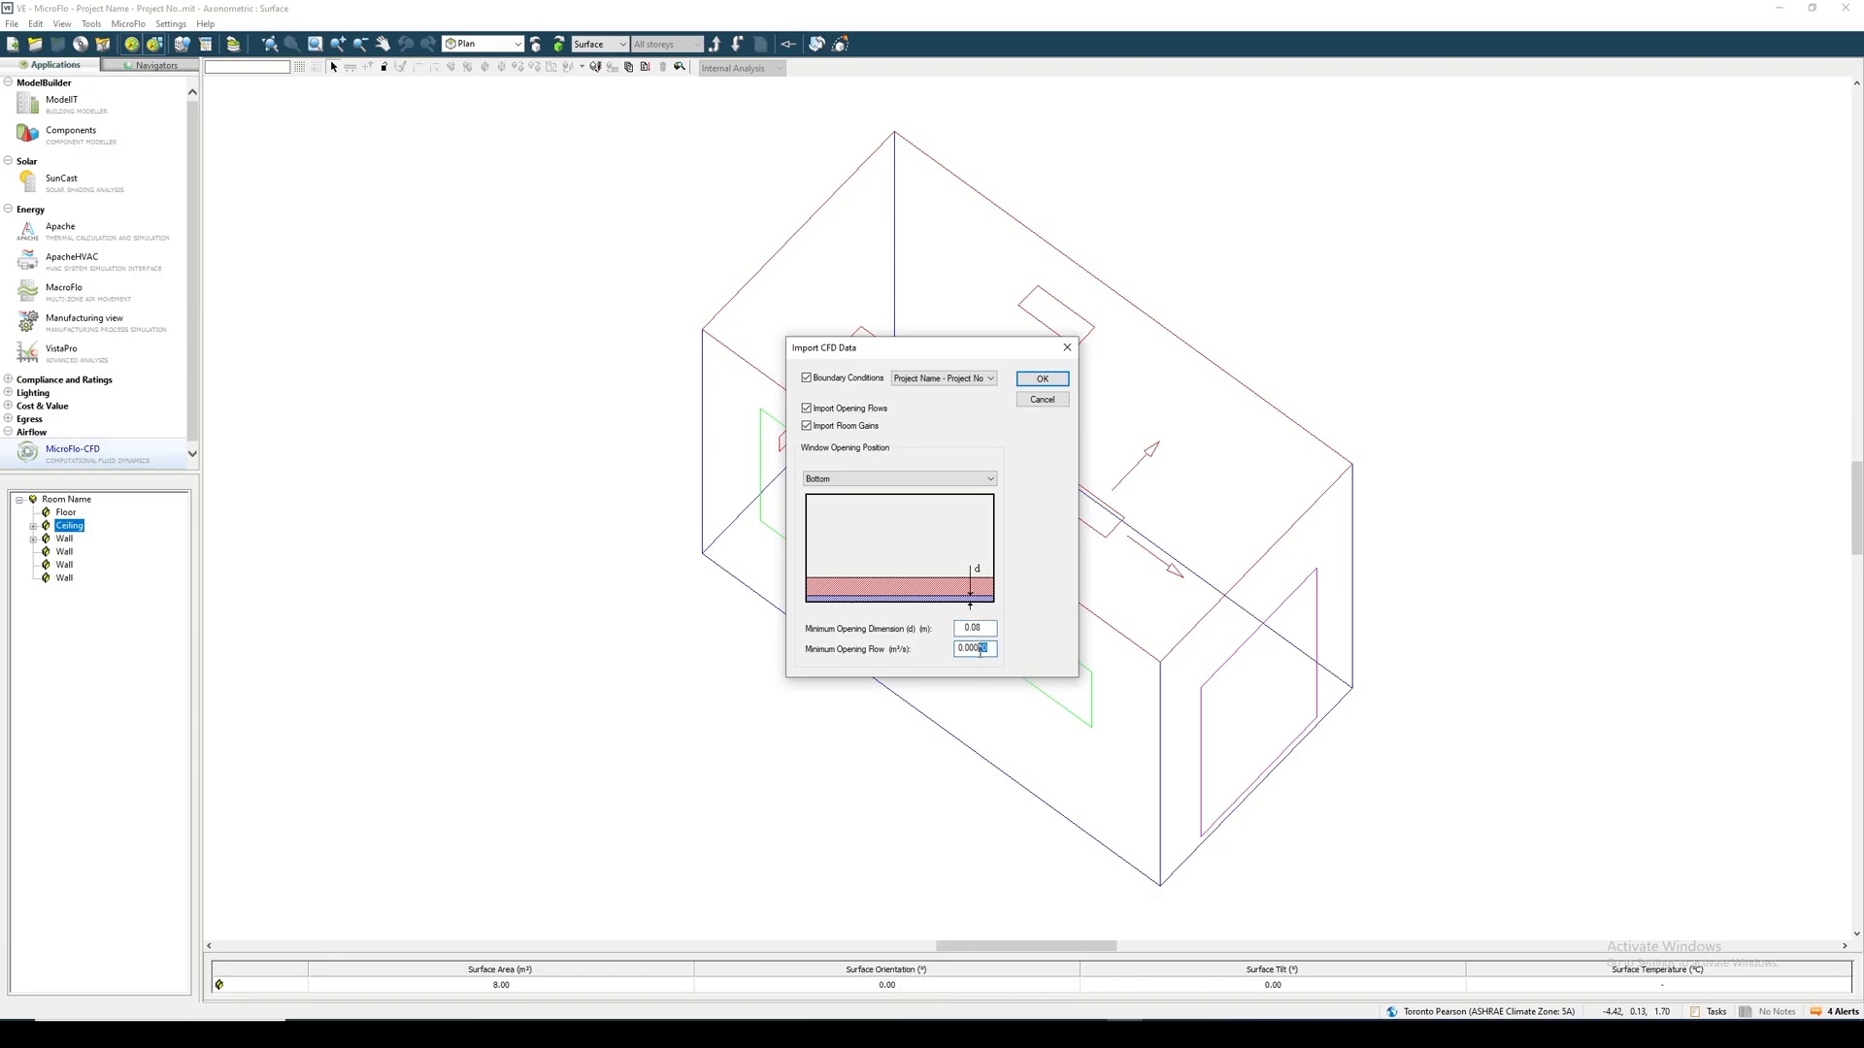
text(2)
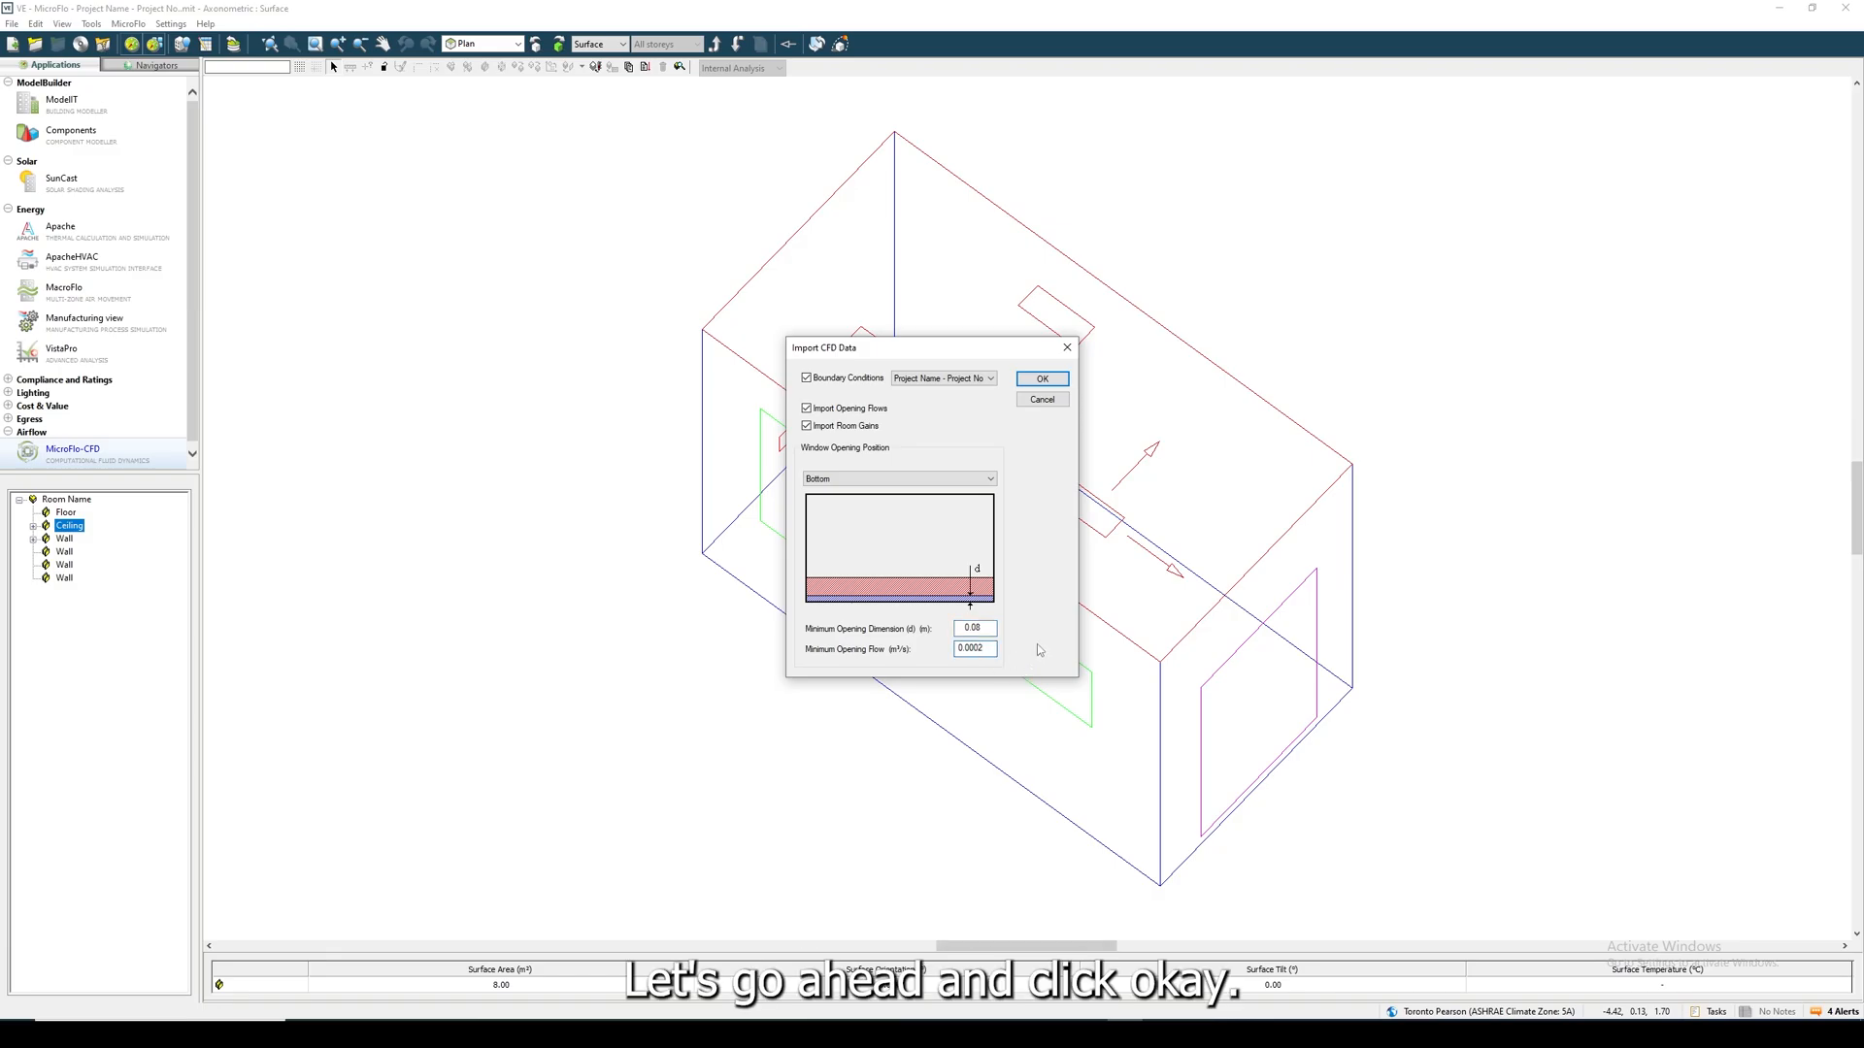
click(1042, 378)
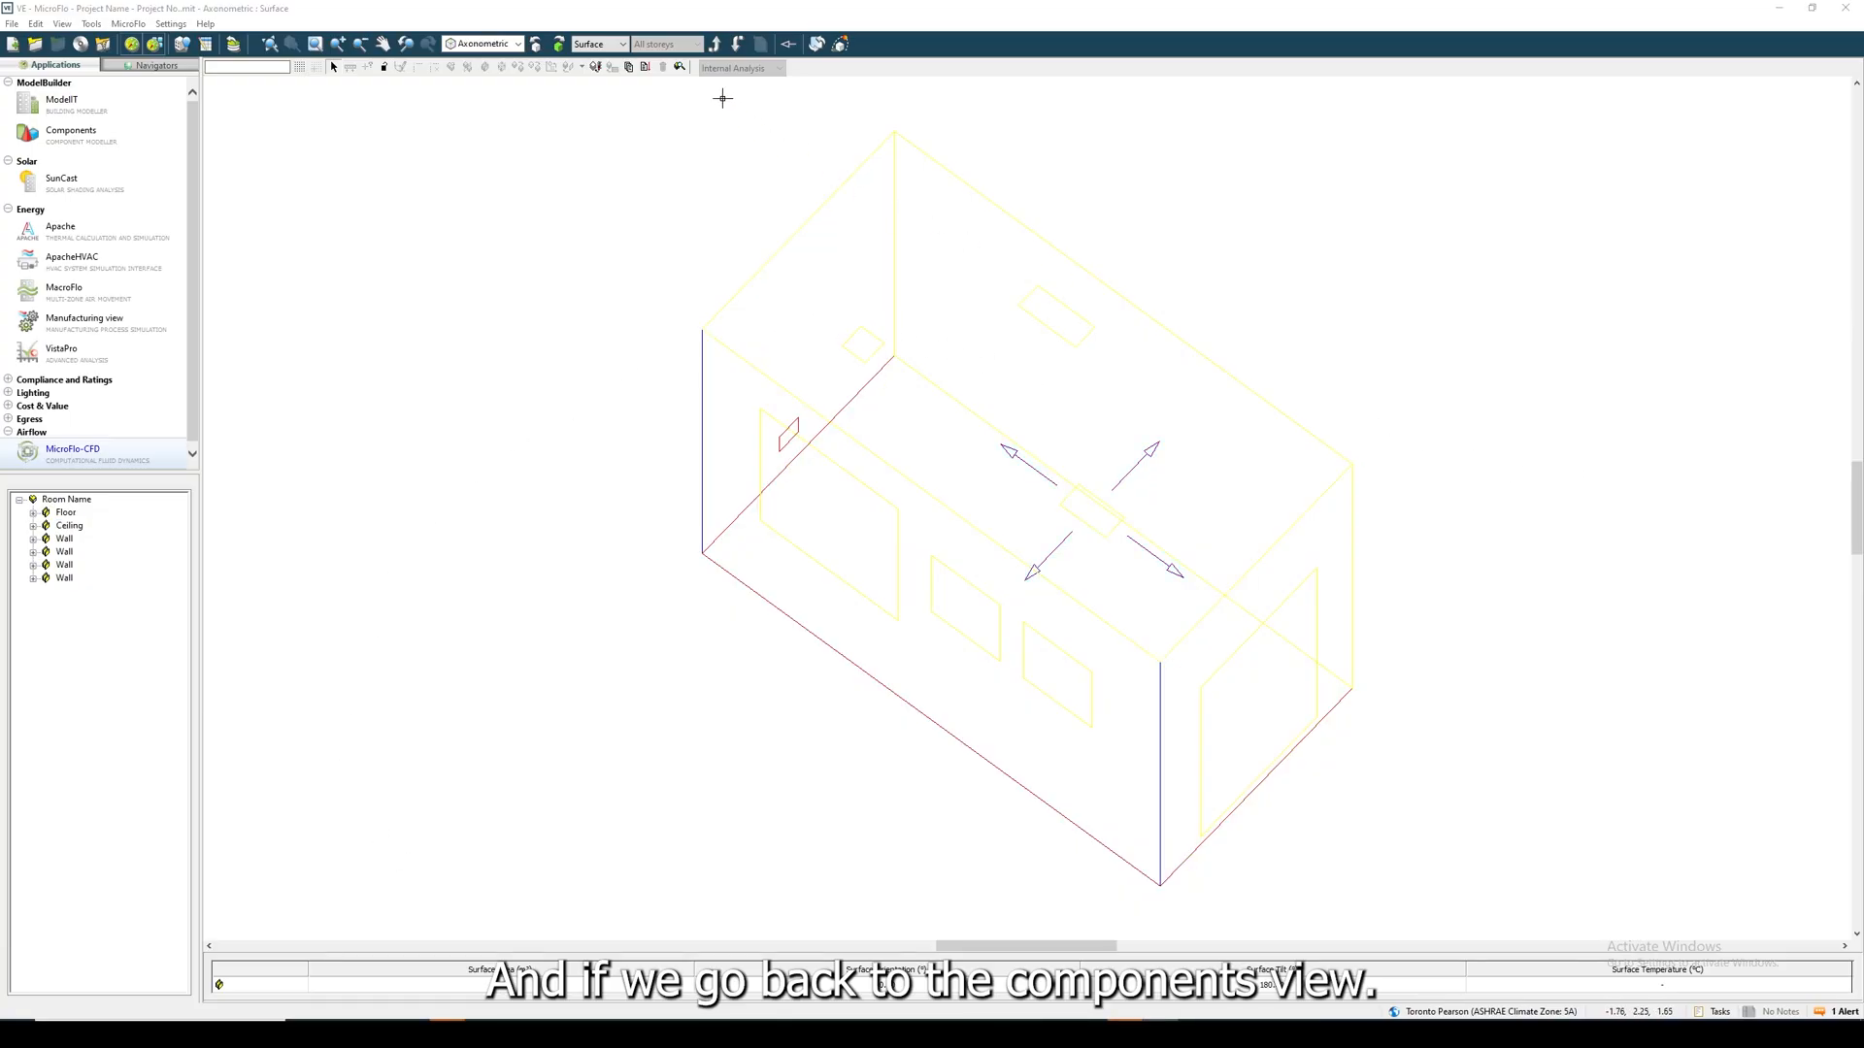
- Show the room's components in plan view and expand the Room Heat Gains comparison of Apache and MicroFlo loads
click(622, 45)
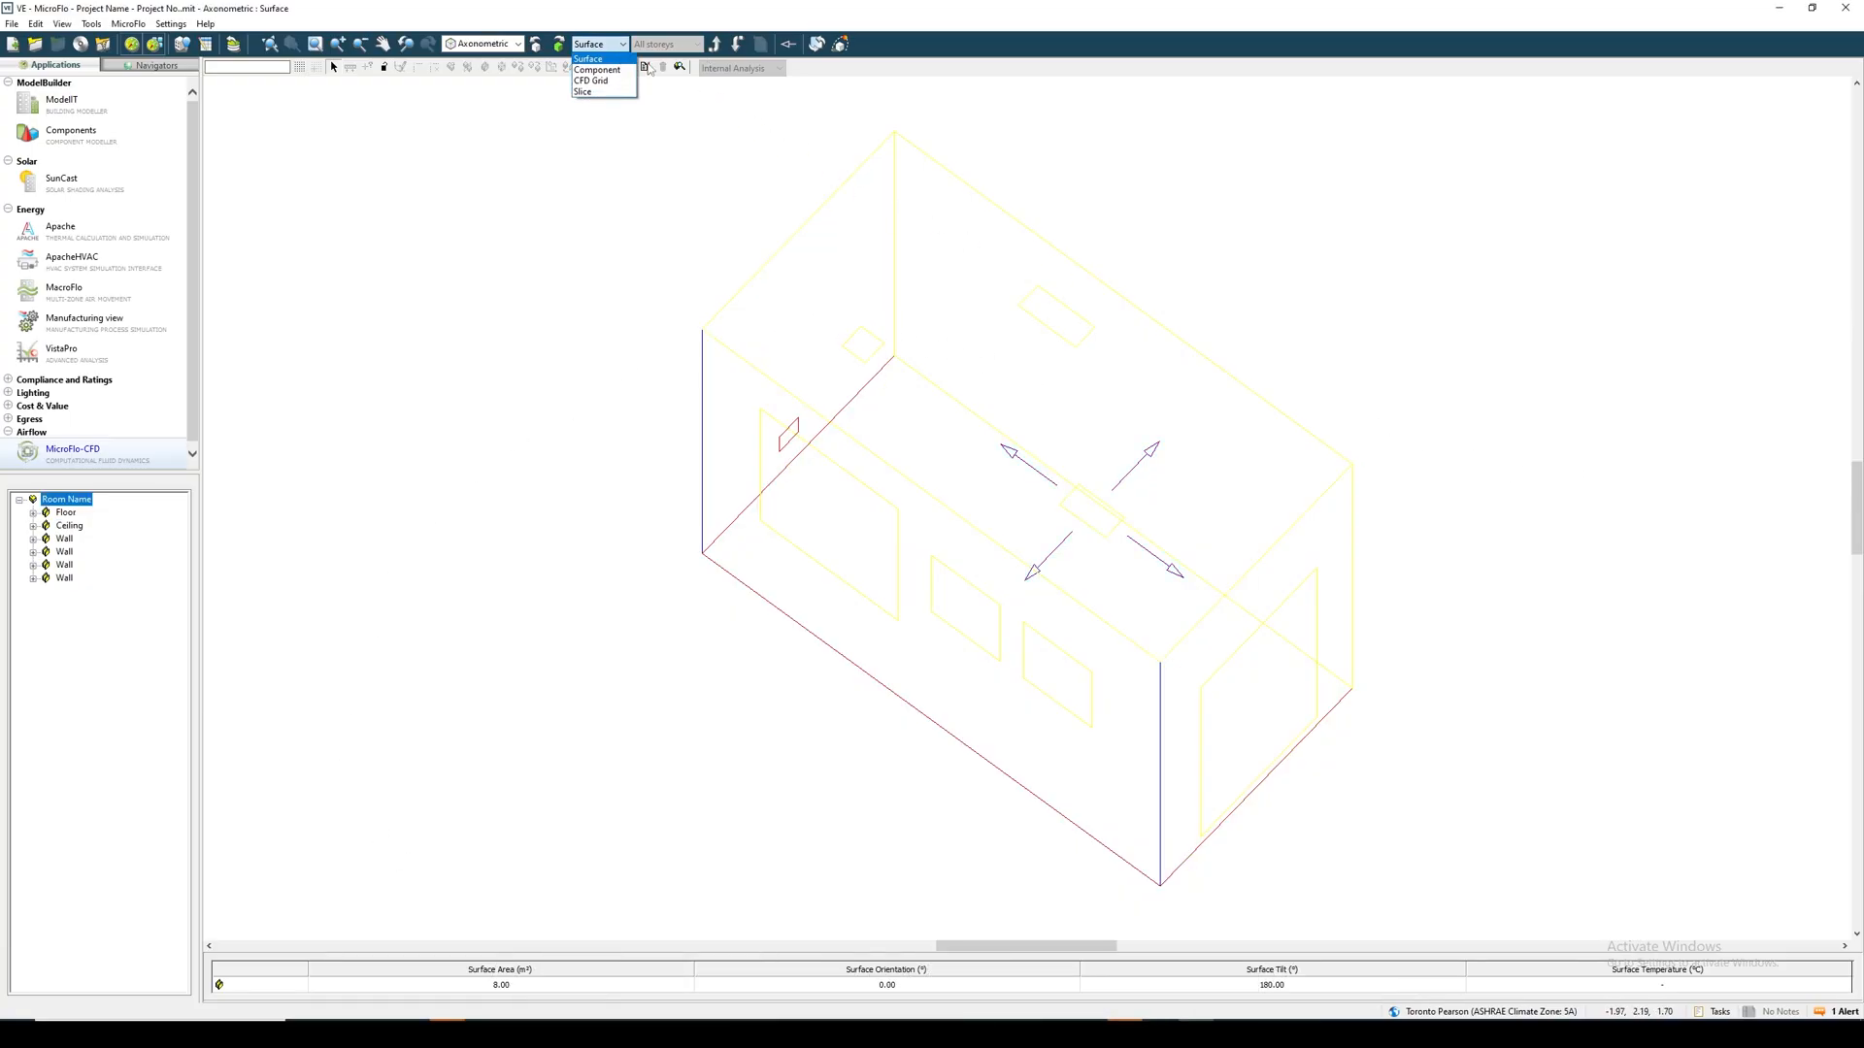
click(610, 71)
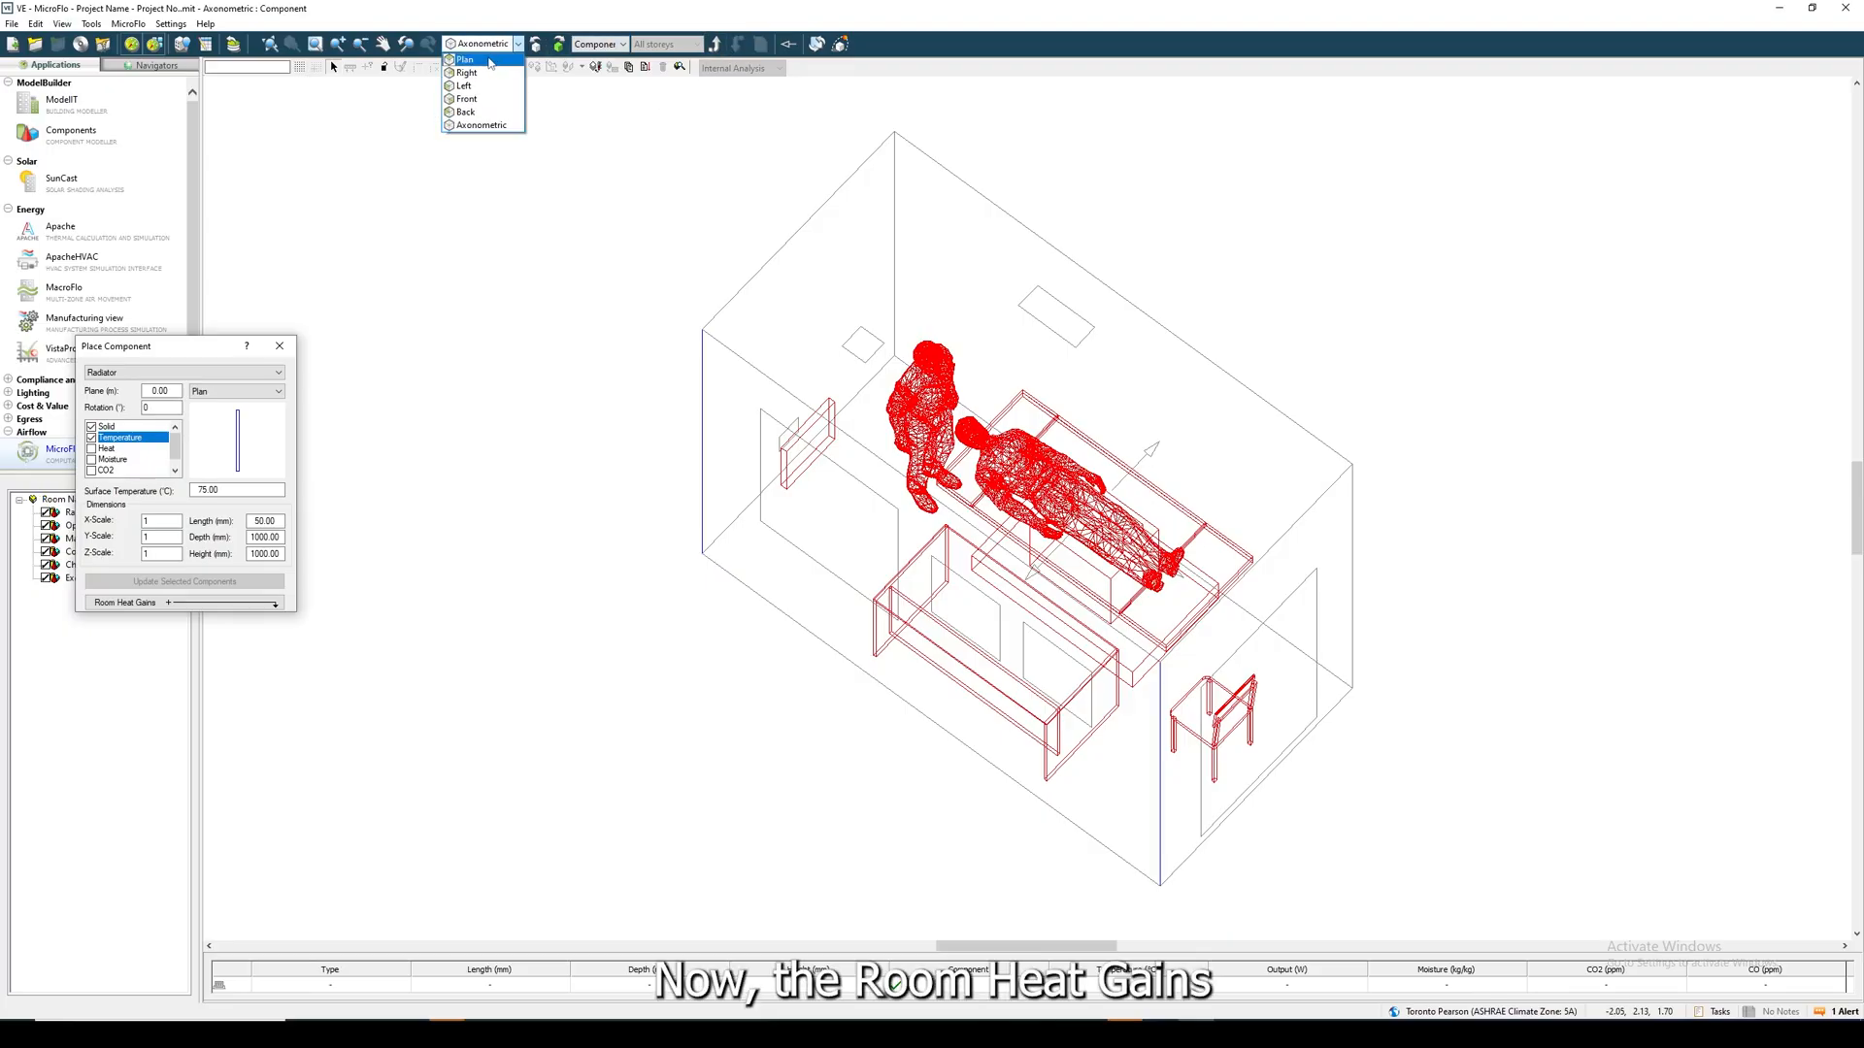
click(466, 59)
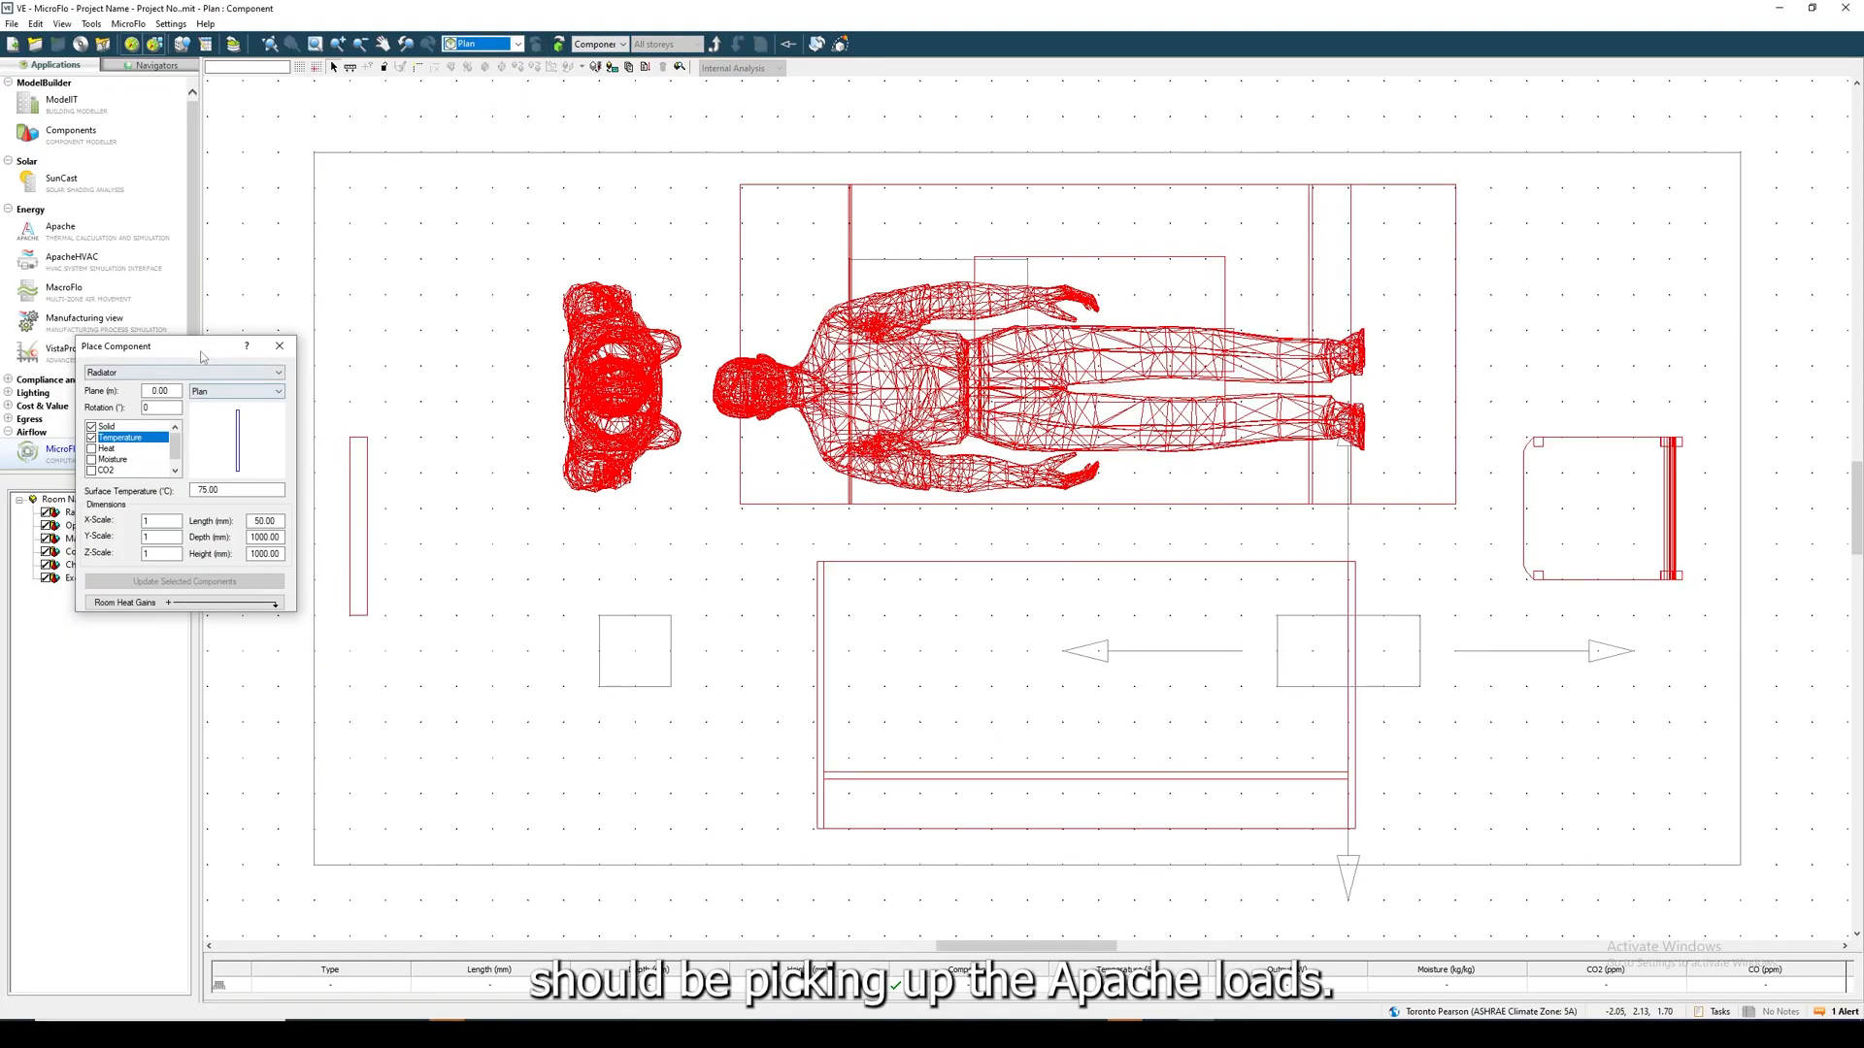
drag(205, 346, 475, 279)
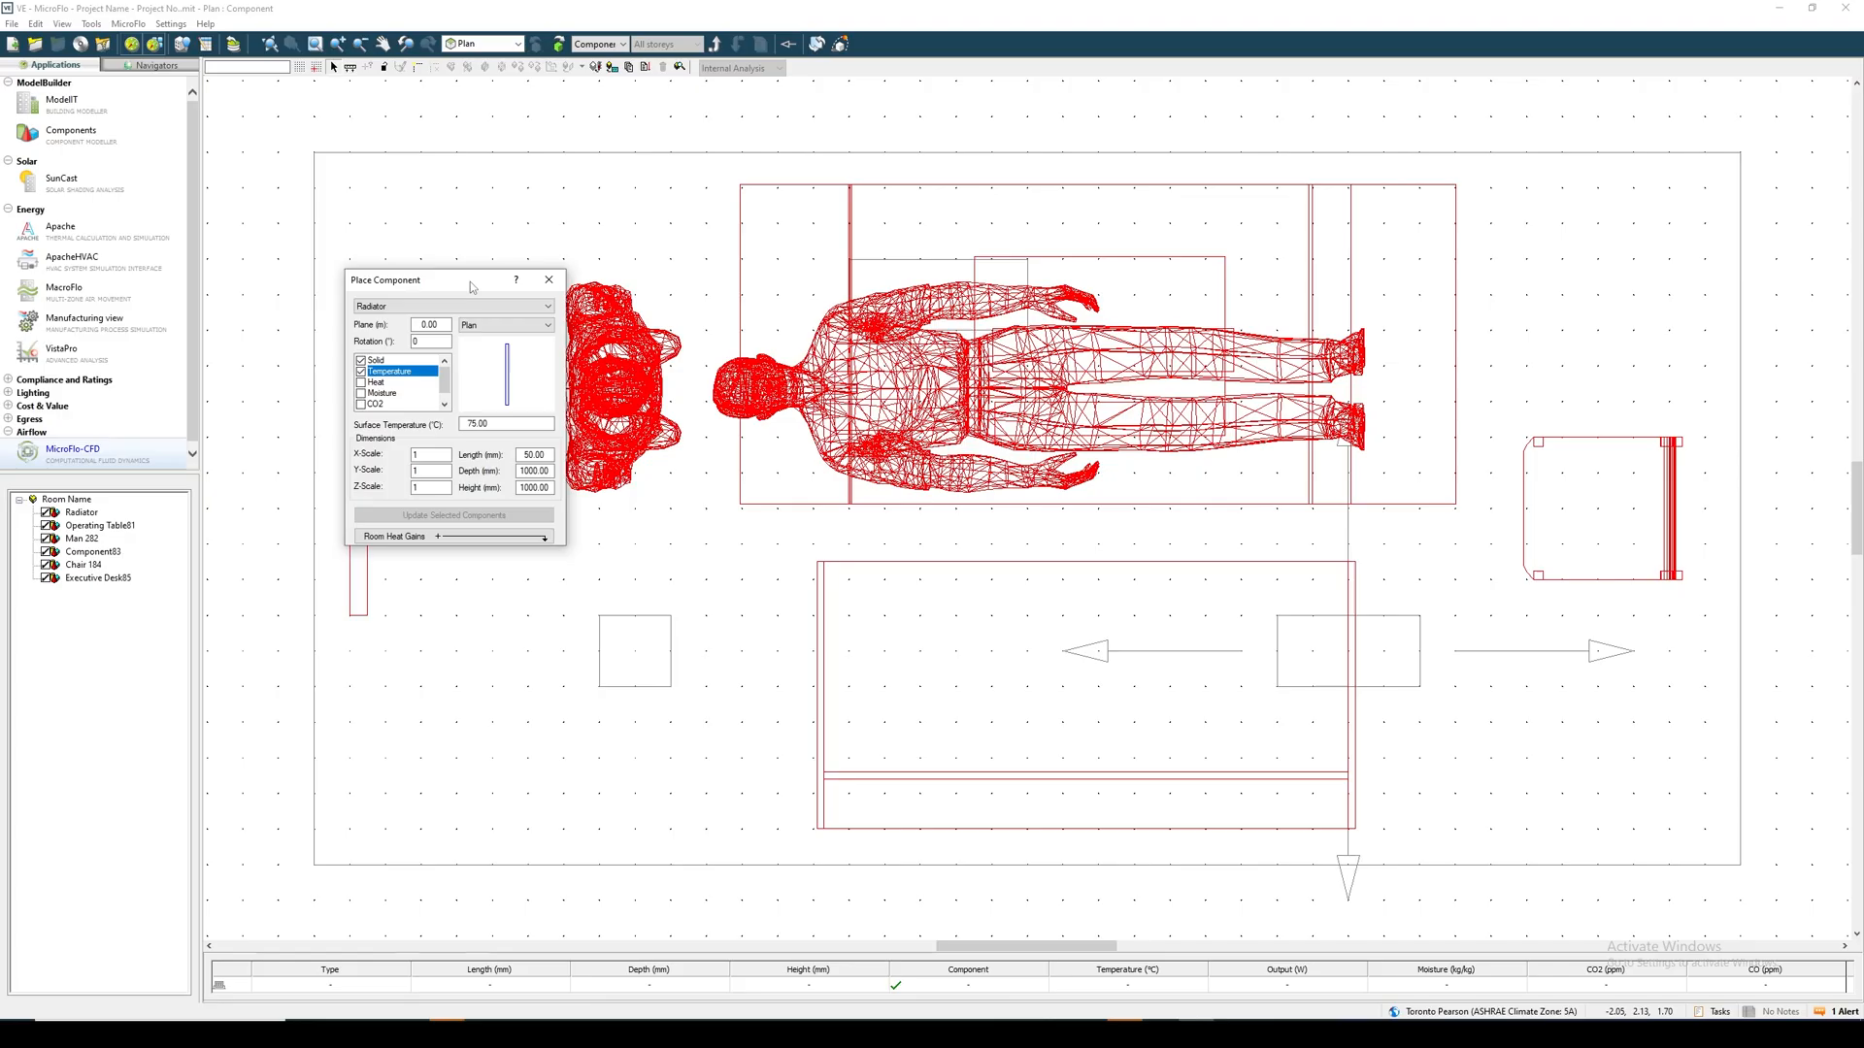
click(450, 536)
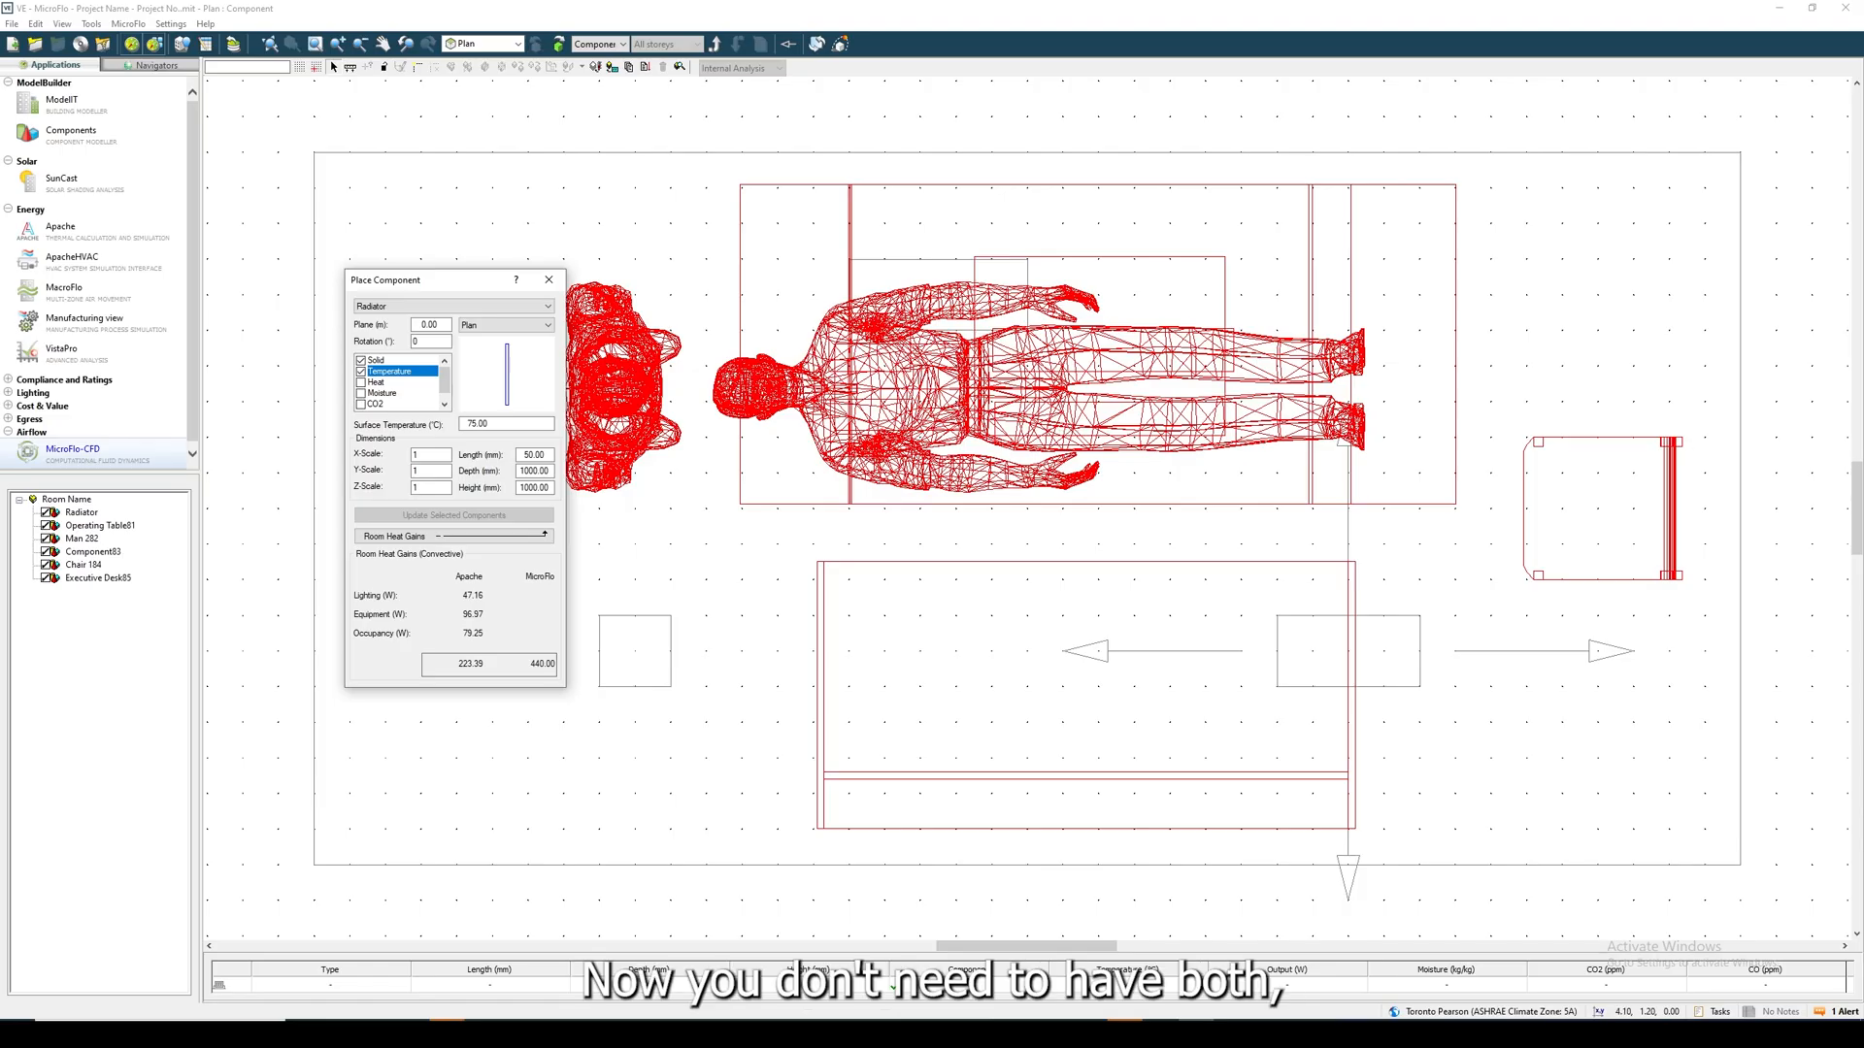
- Return the component view to axonometric and close the component placement window
click(623, 44)
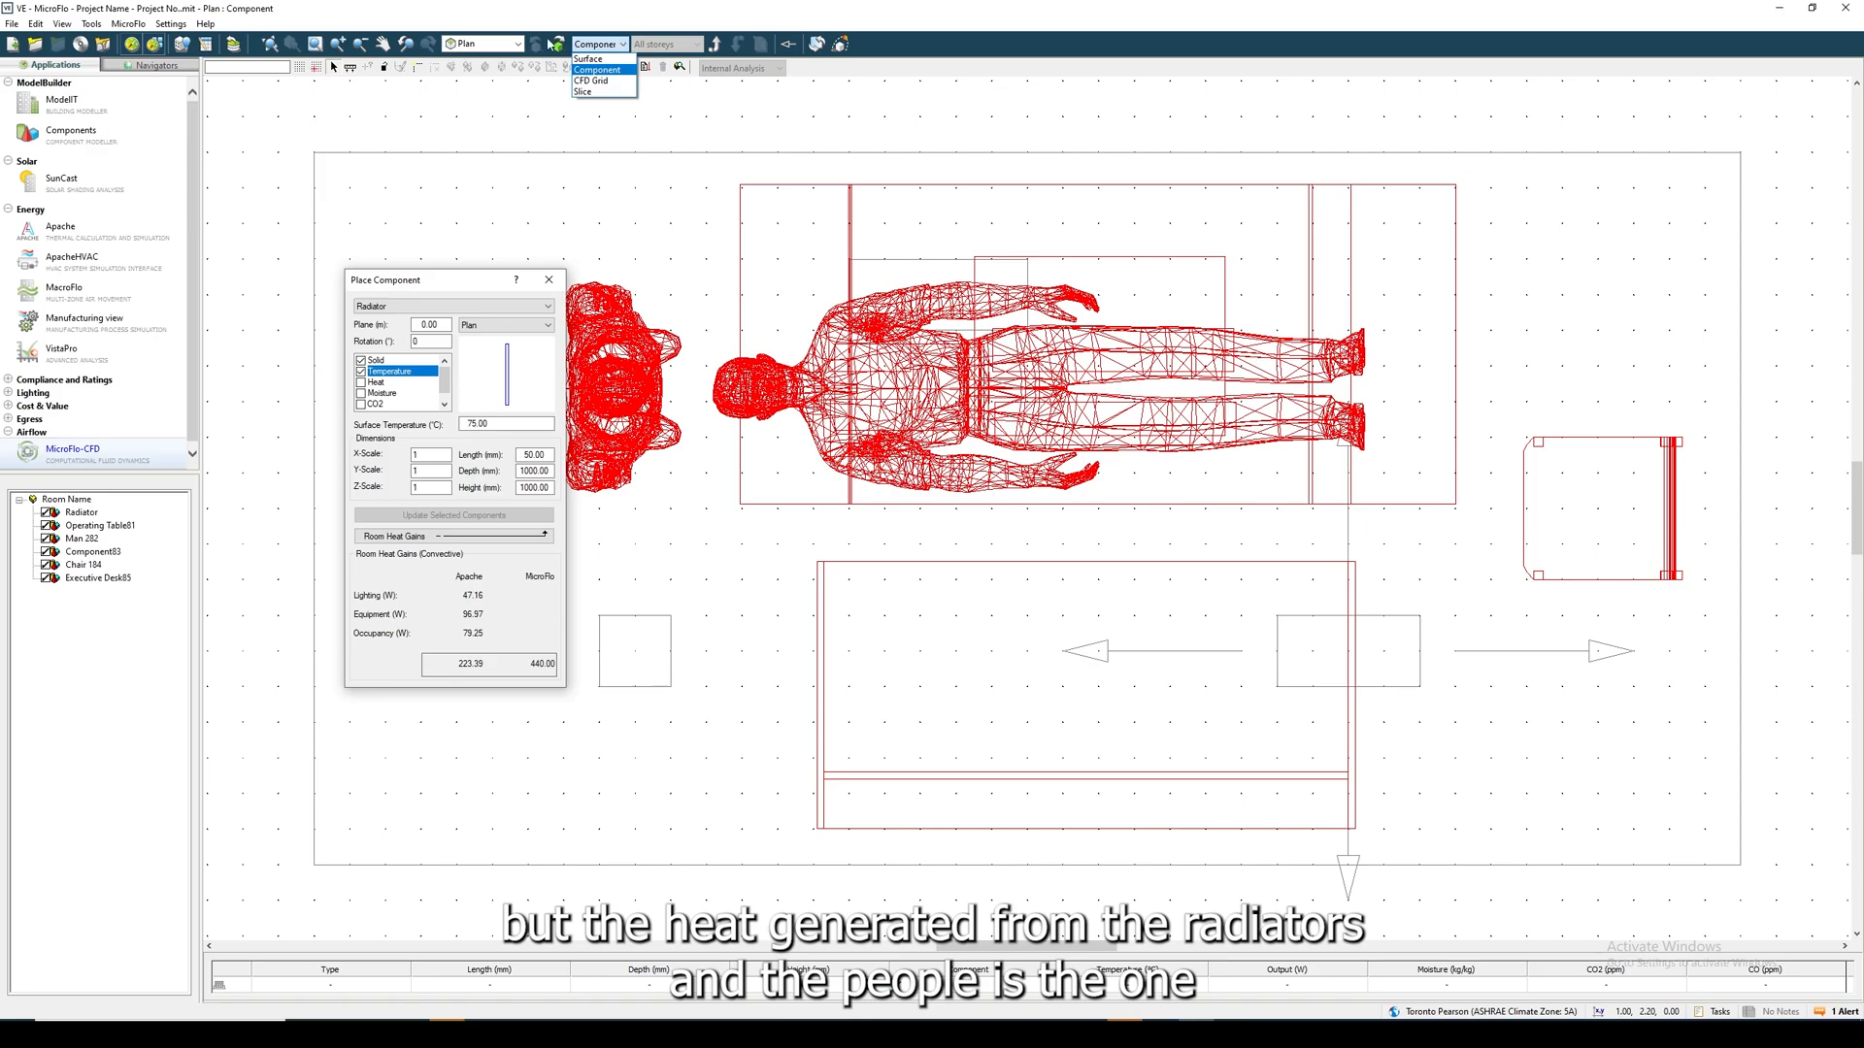
click(518, 43)
click(517, 43)
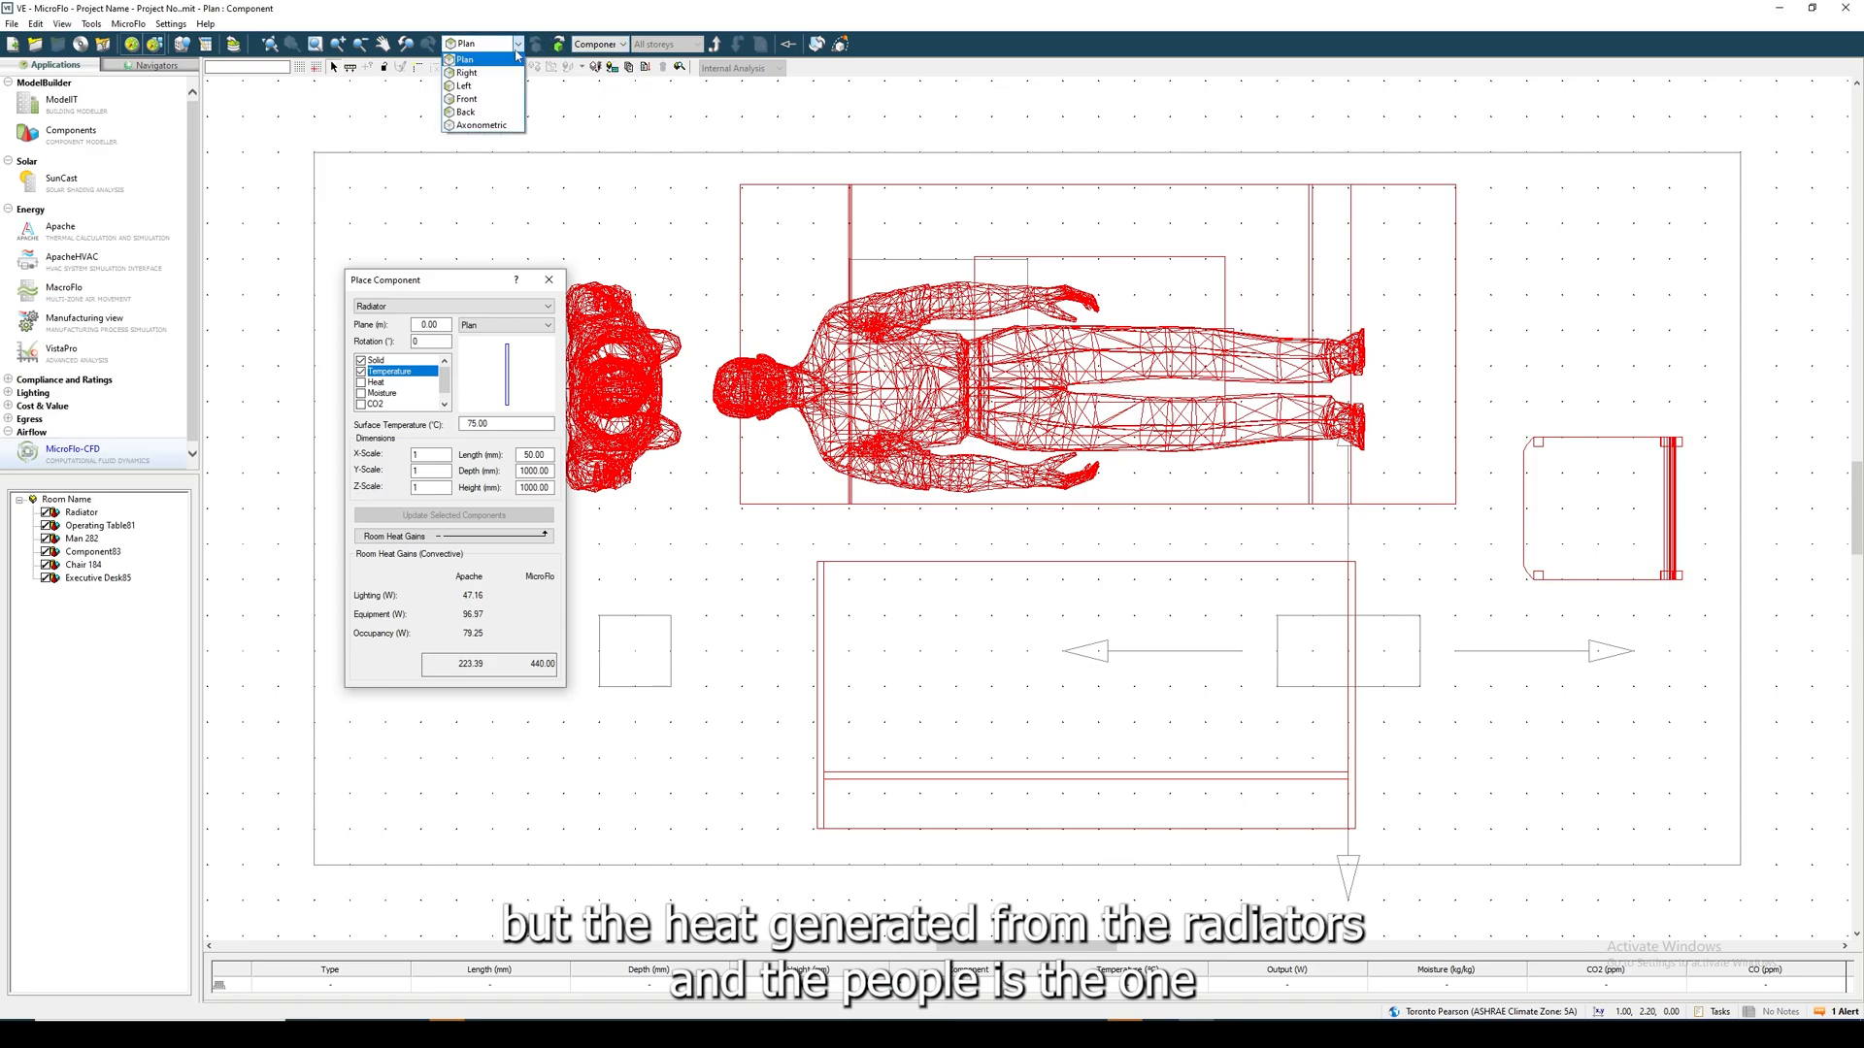
click(486, 128)
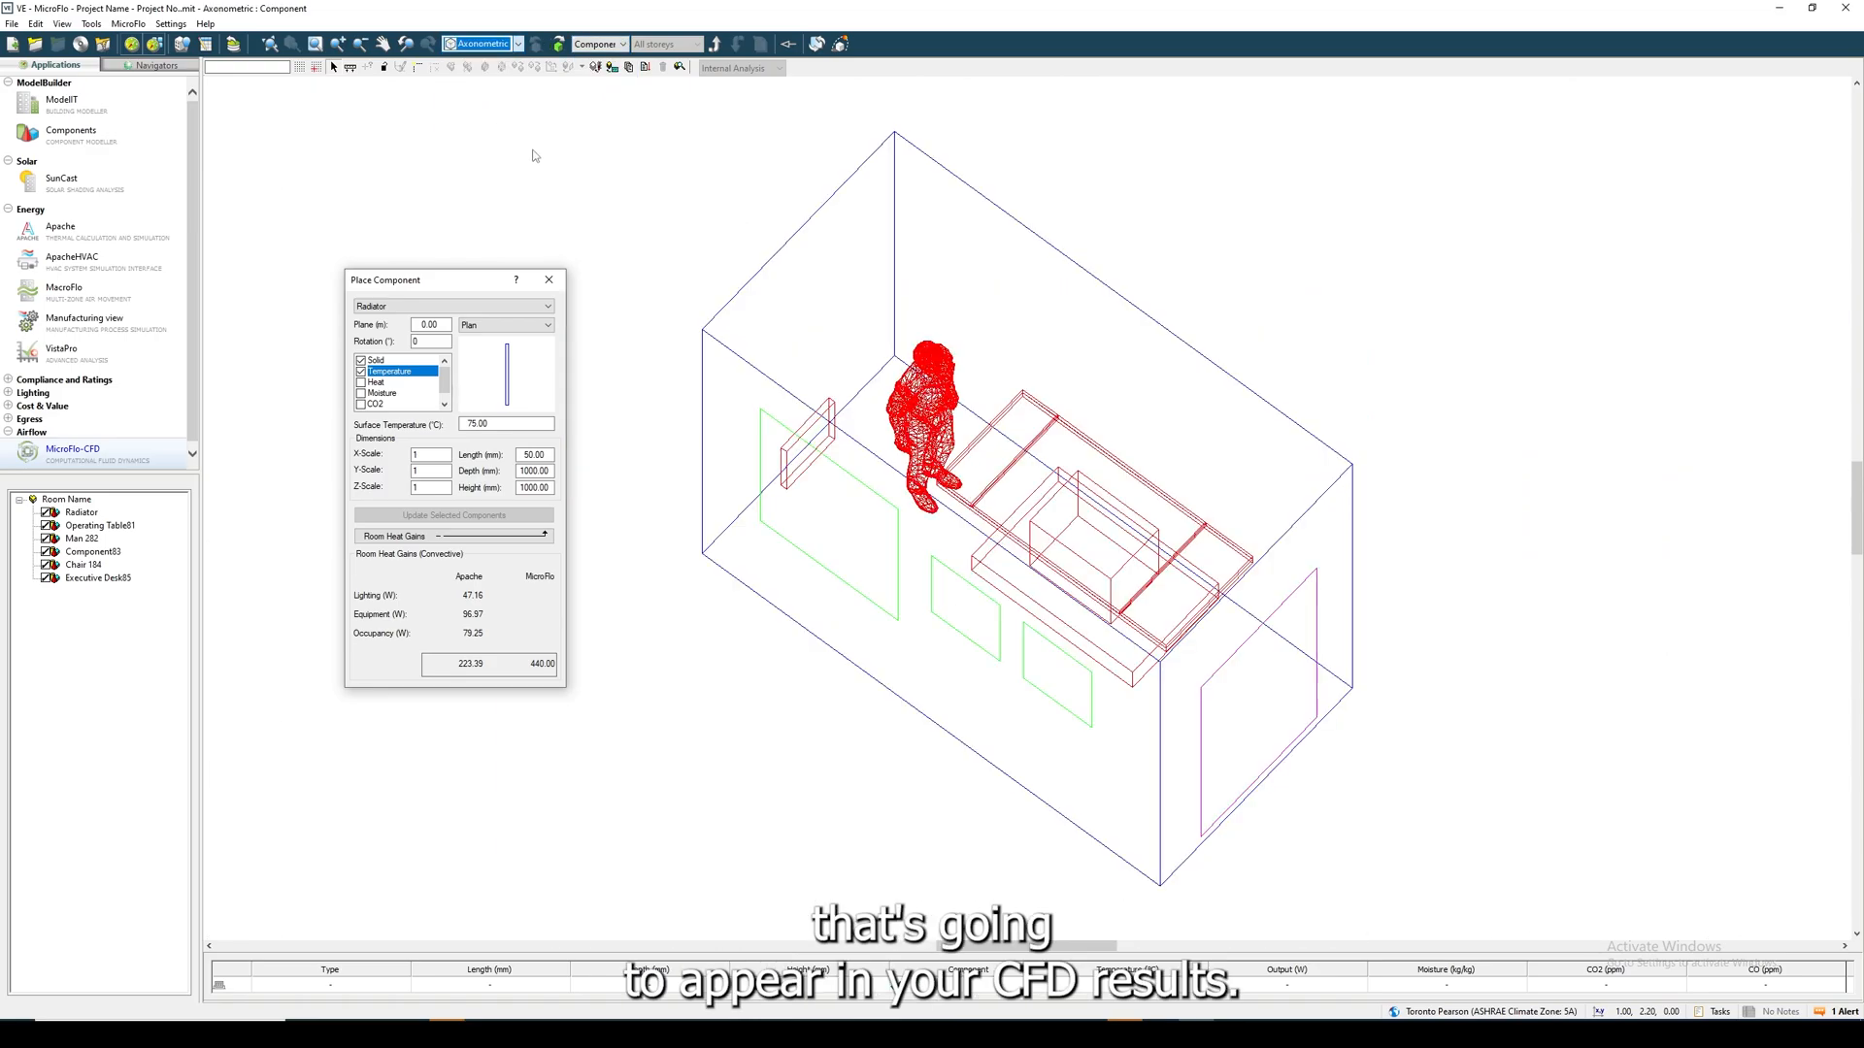
click(549, 280)
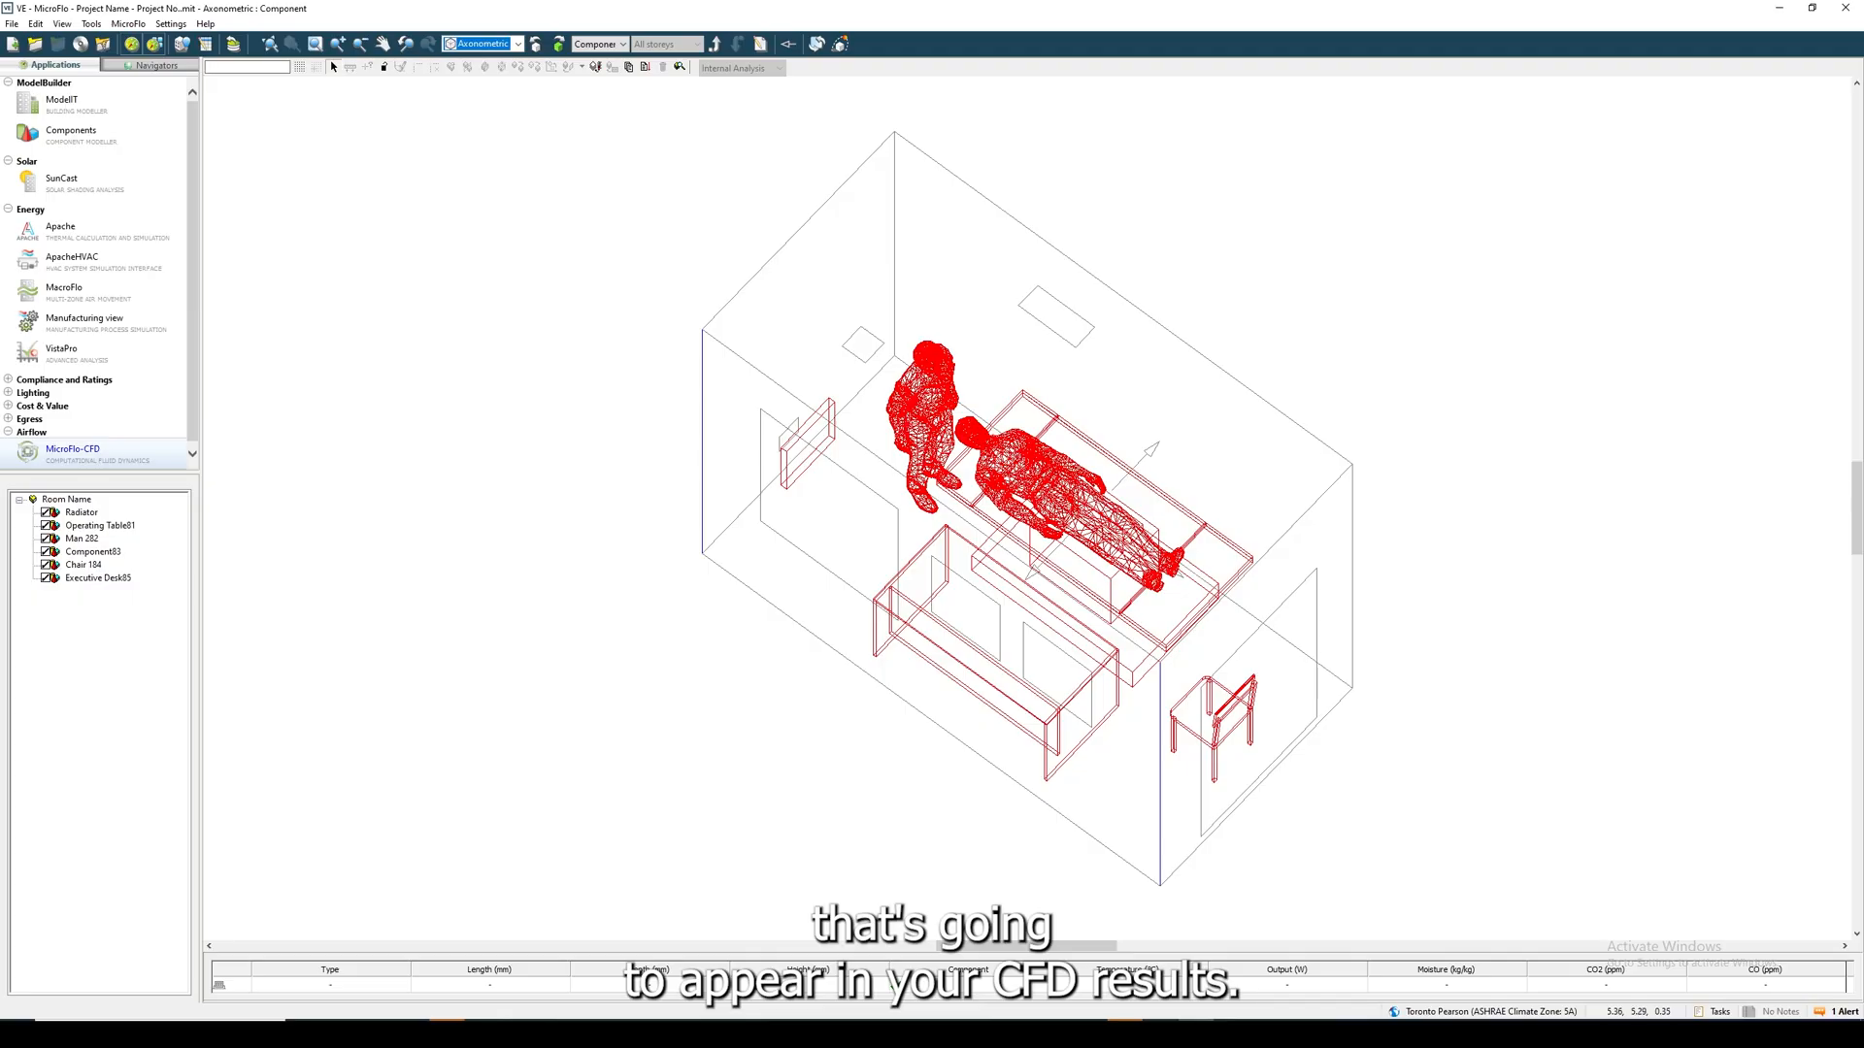
- Open the room in Model Viewer II and inspect the render with its surfaces hidden and shown again
click(842, 49)
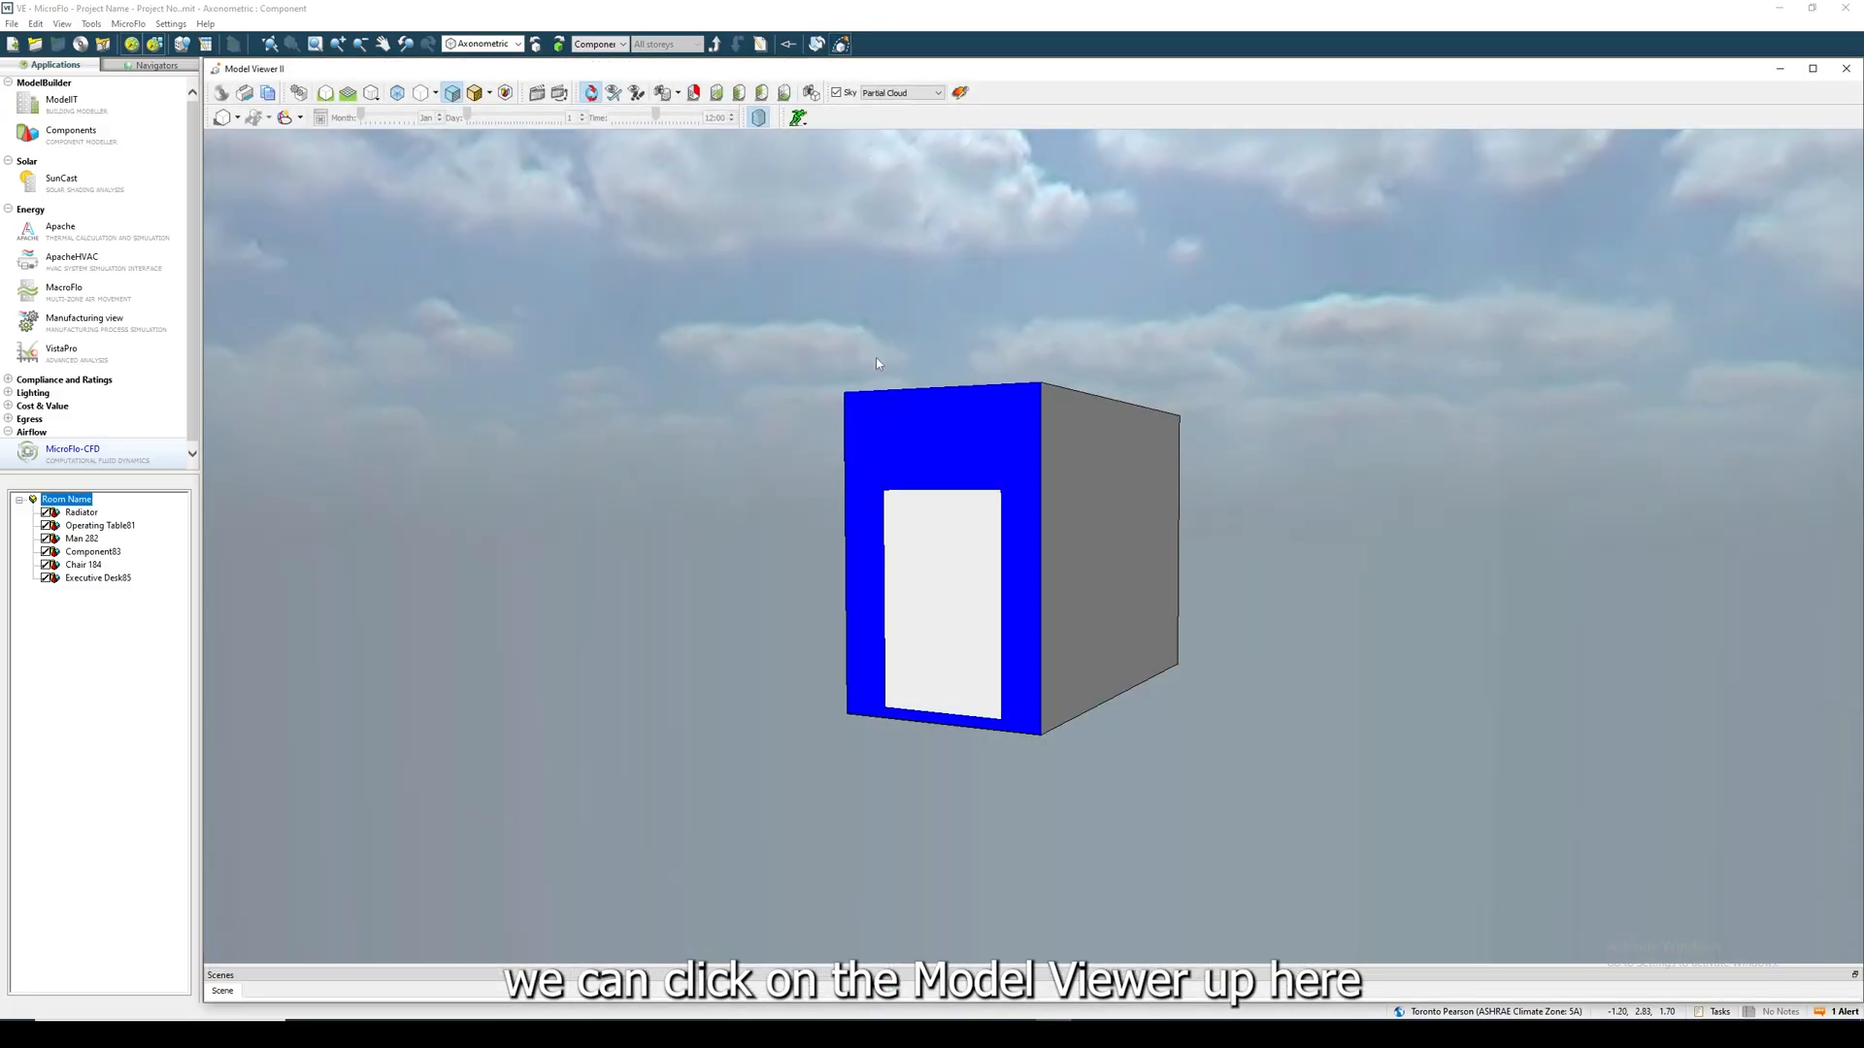
drag(877, 363, 1457, 430)
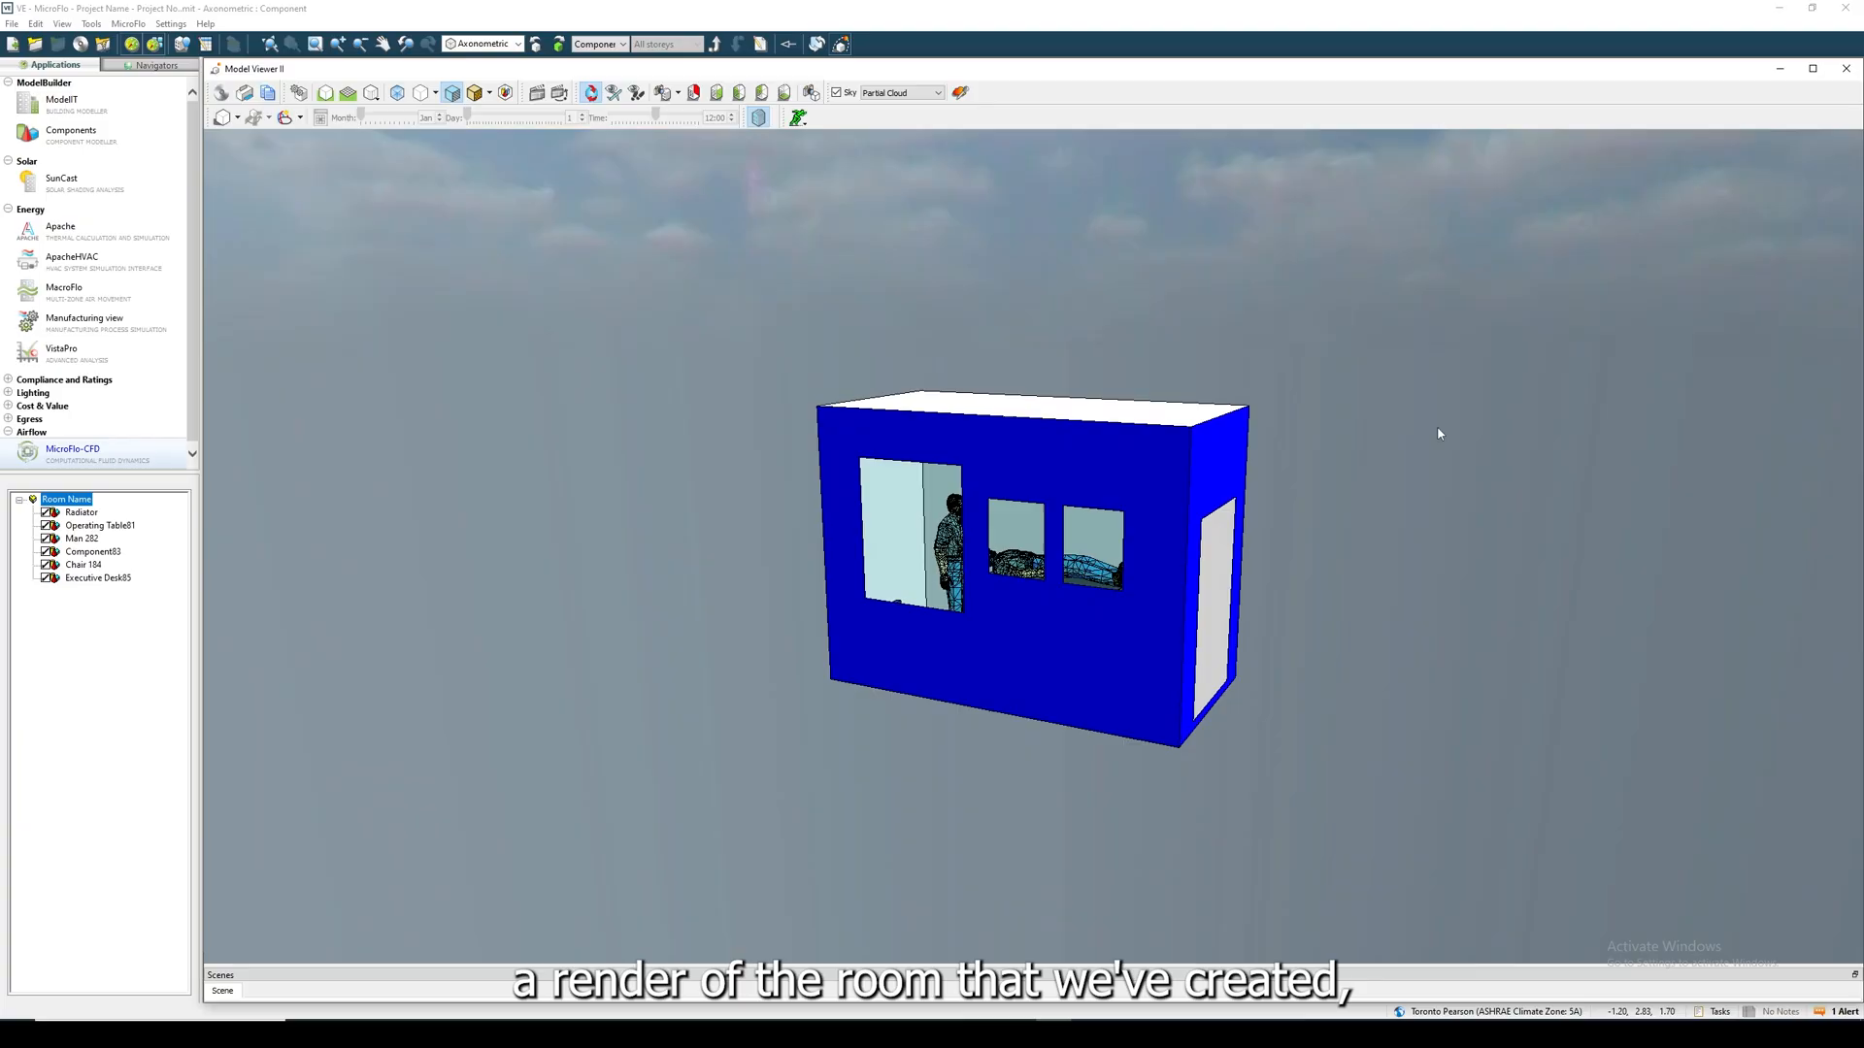
click(760, 120)
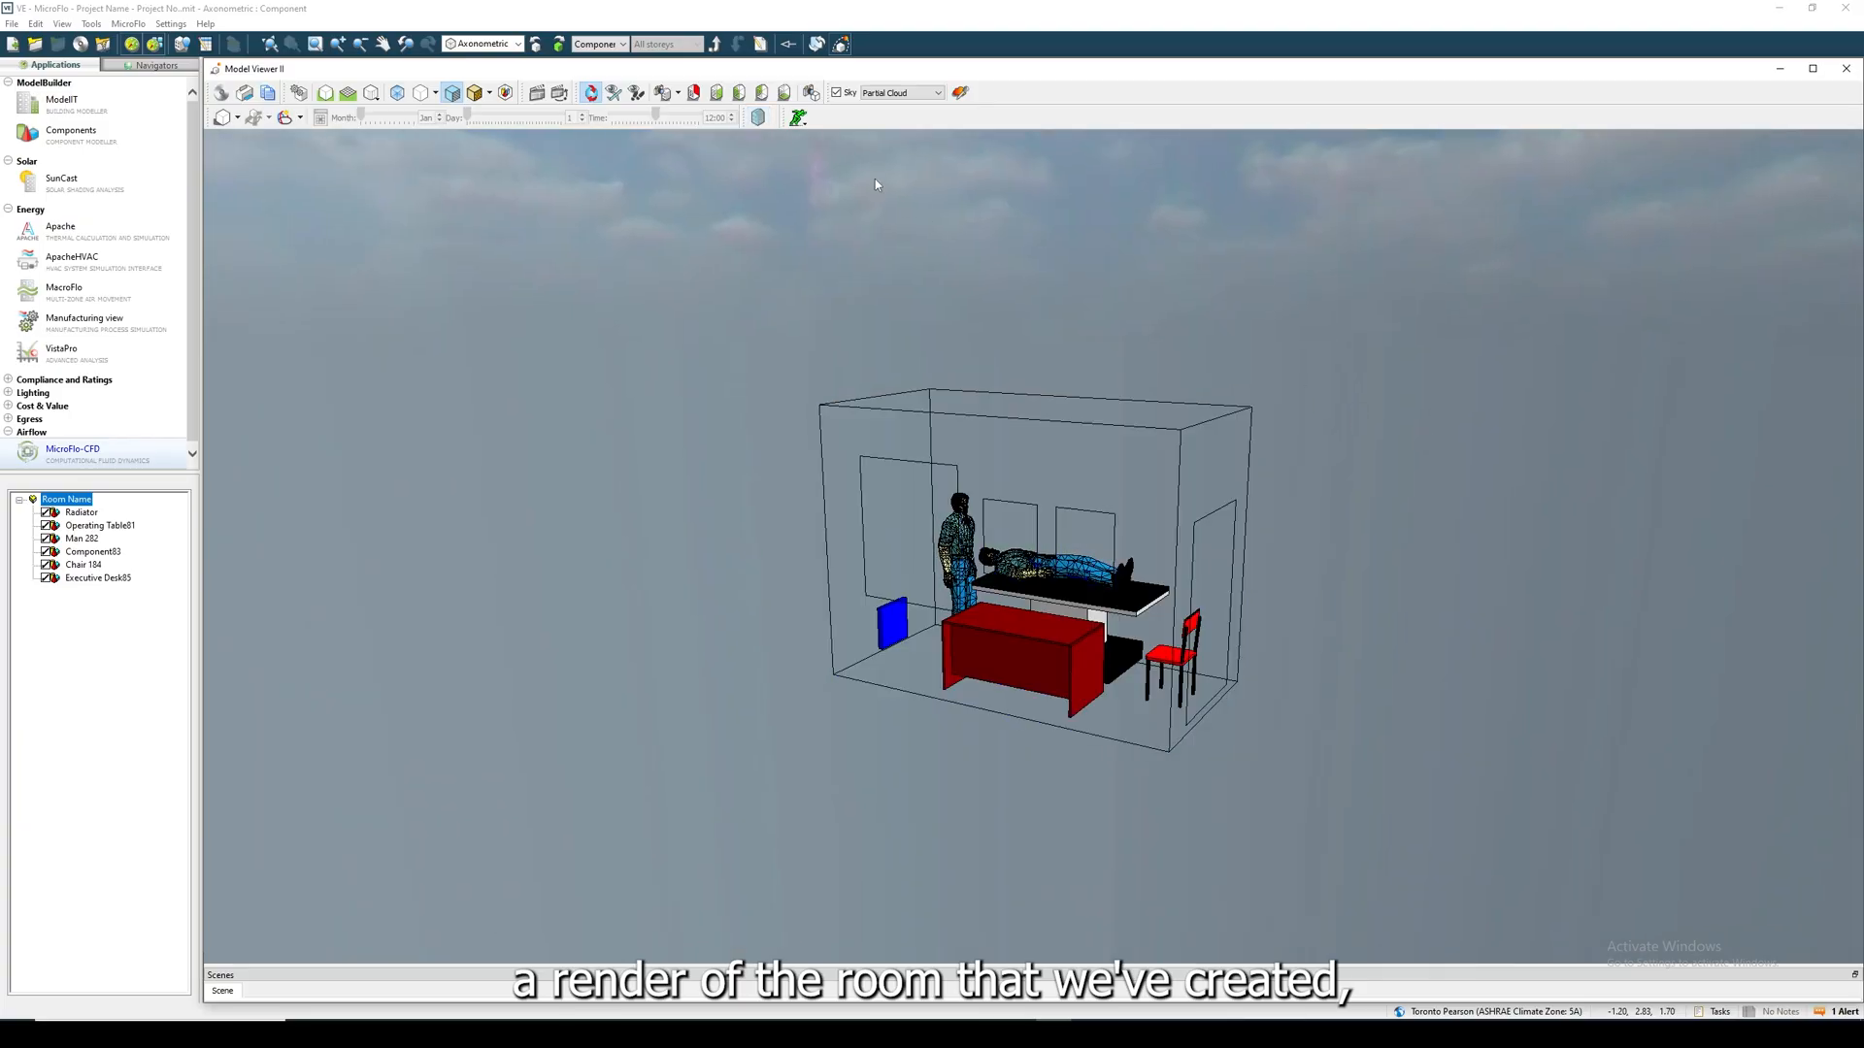
click(759, 121)
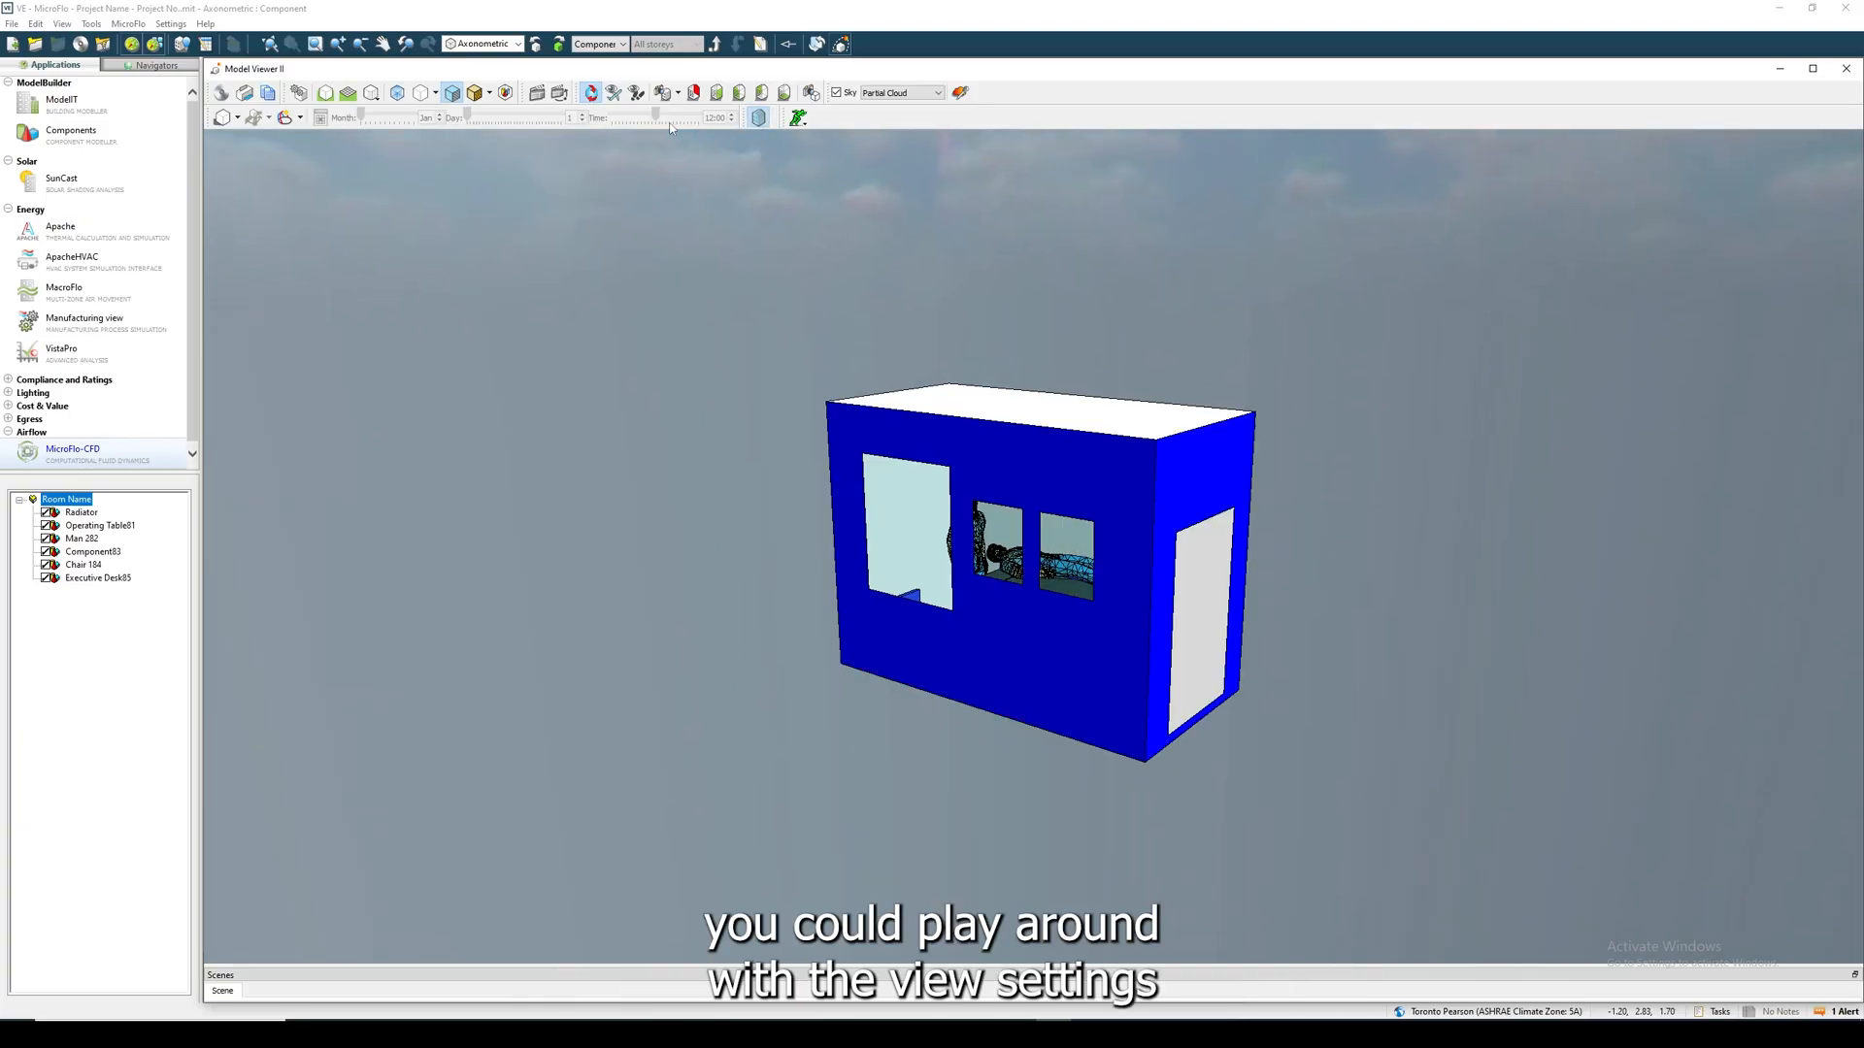
- Try the Model Viewer display modes, add the ground plane, and toggle the room surfaces to examine the furnished interior
click(474, 93)
click(452, 93)
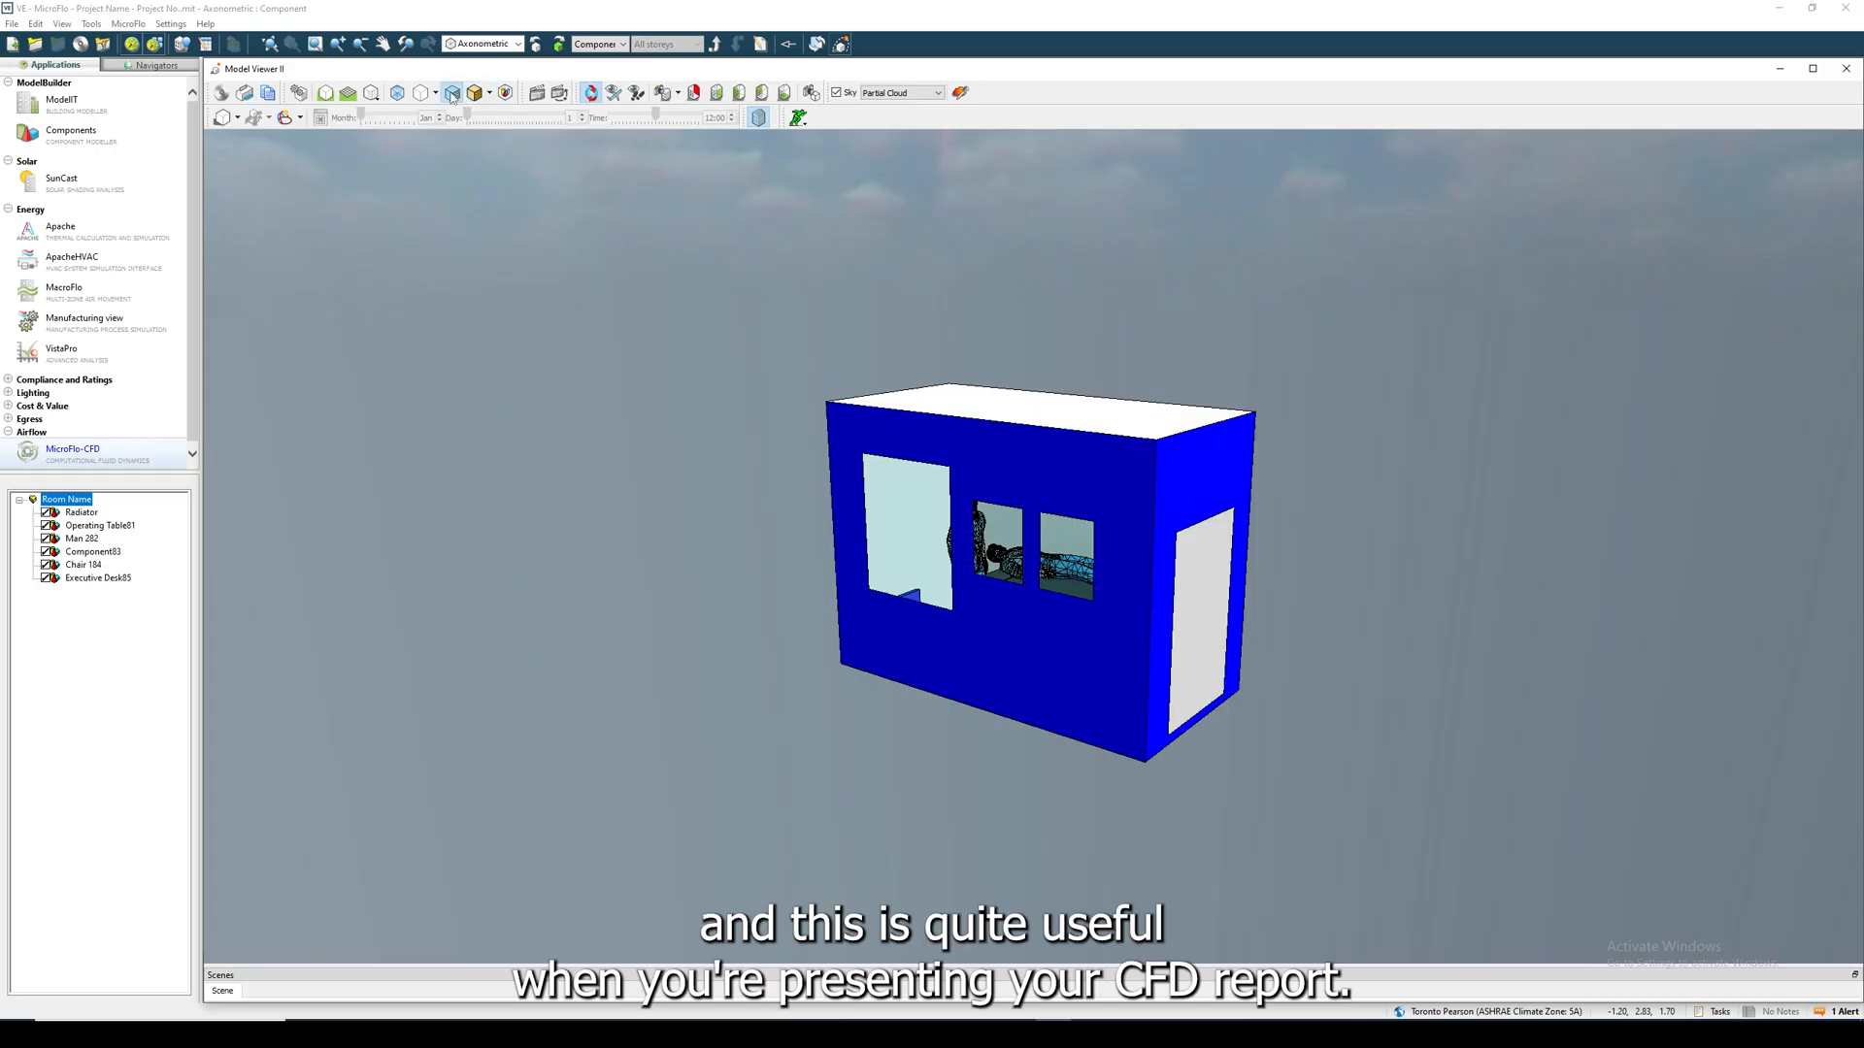
click(326, 94)
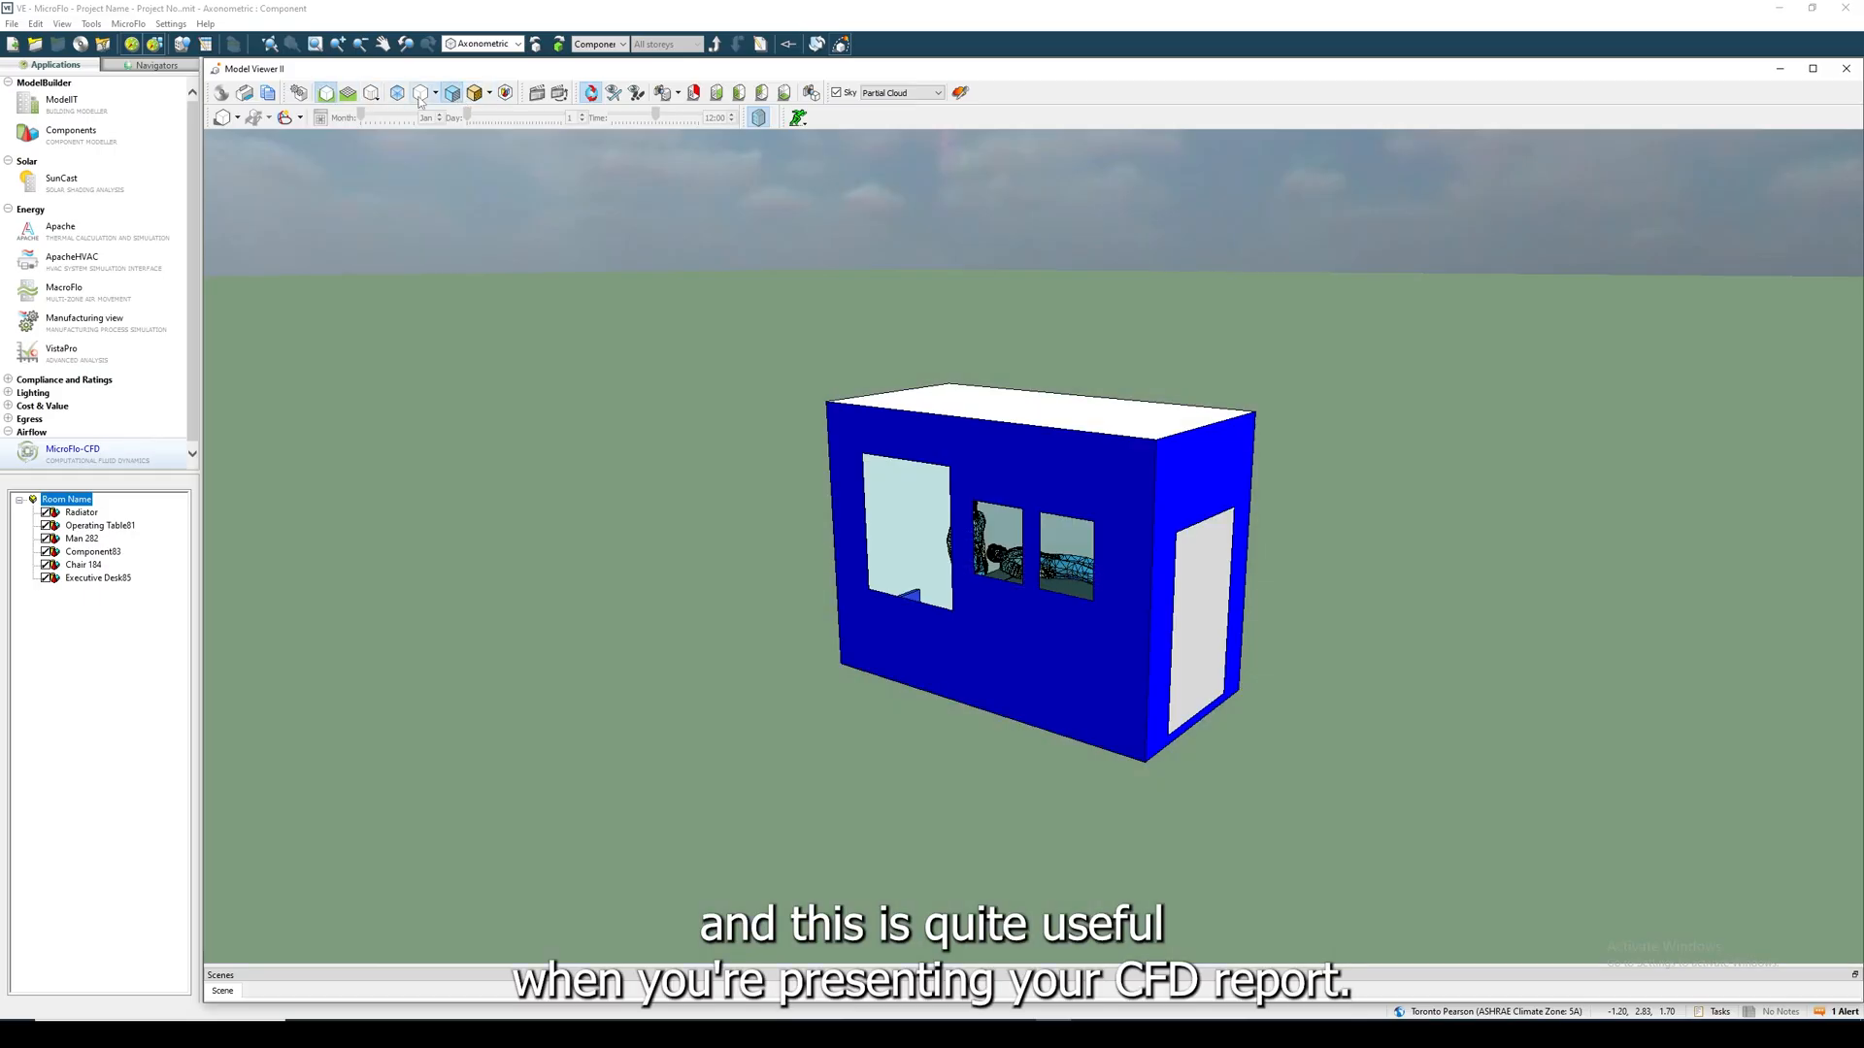
click(759, 118)
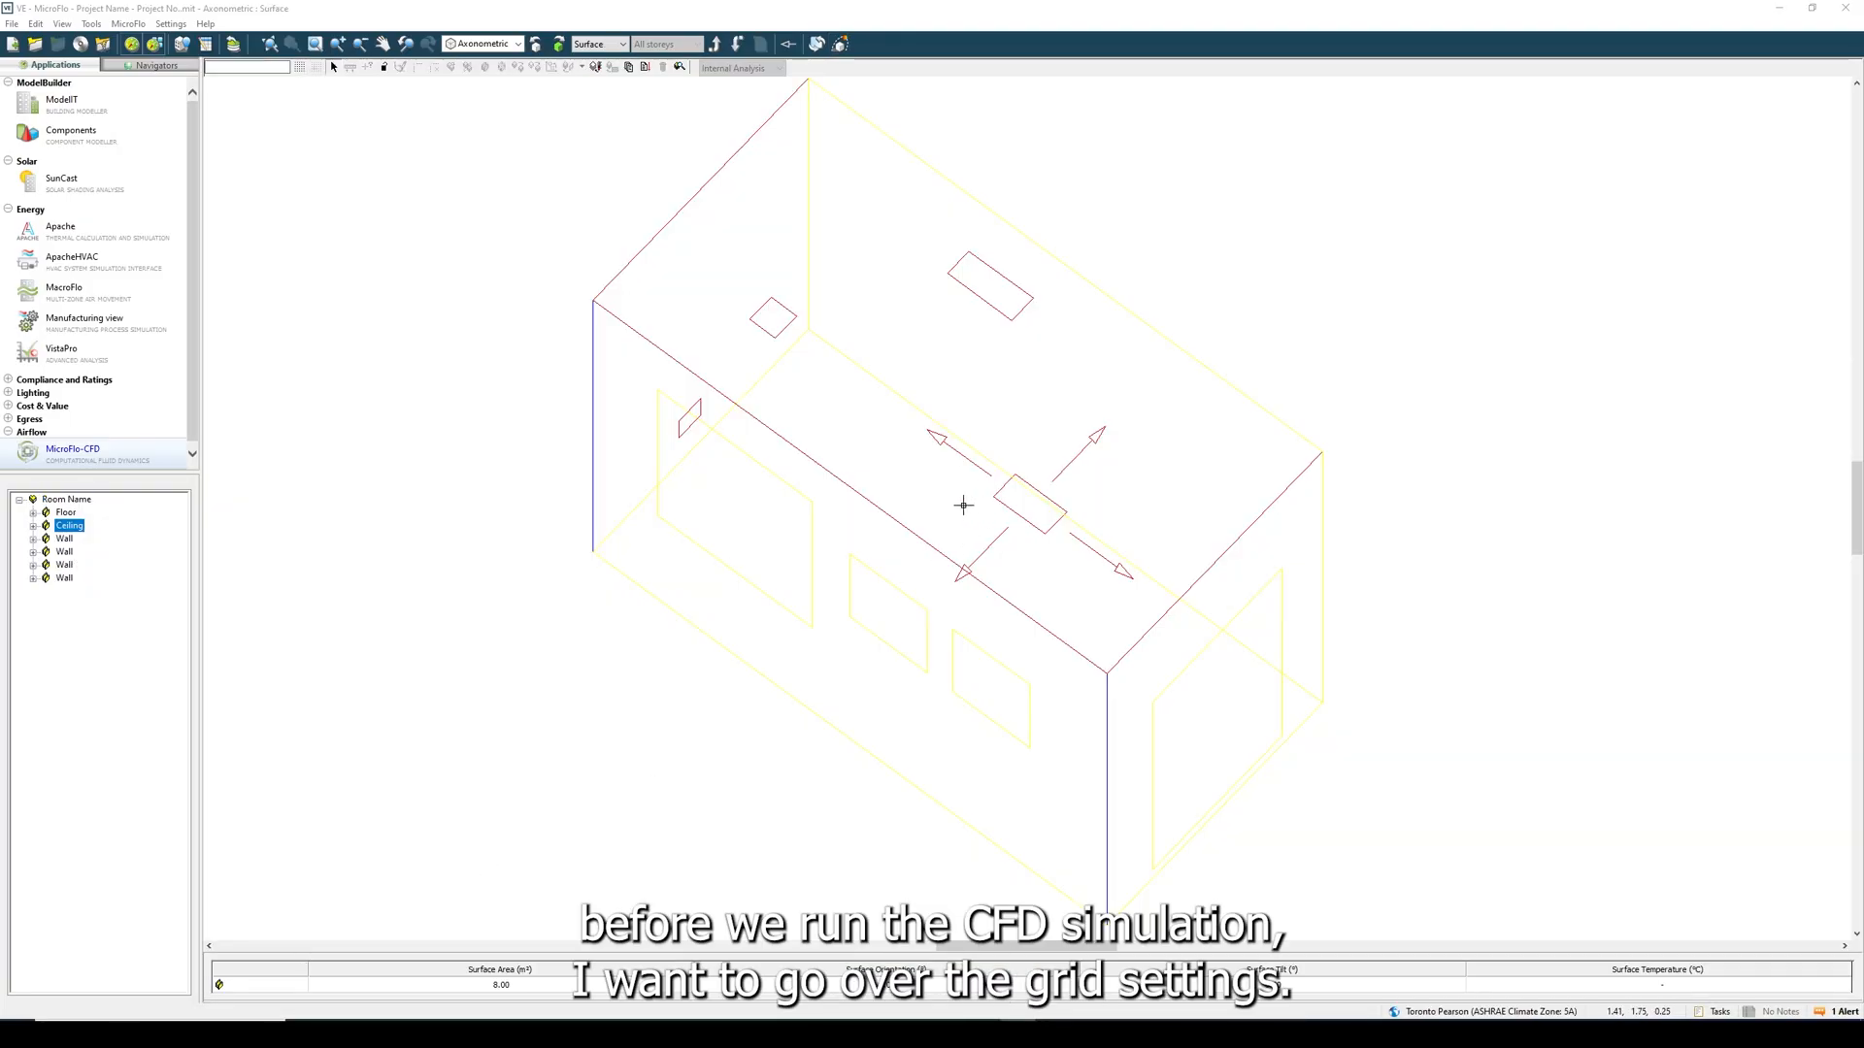
- Try to set the CFD default grid spacing to 0.0001 m and the grid line merge tolerance to 0.001 m
click(629, 67)
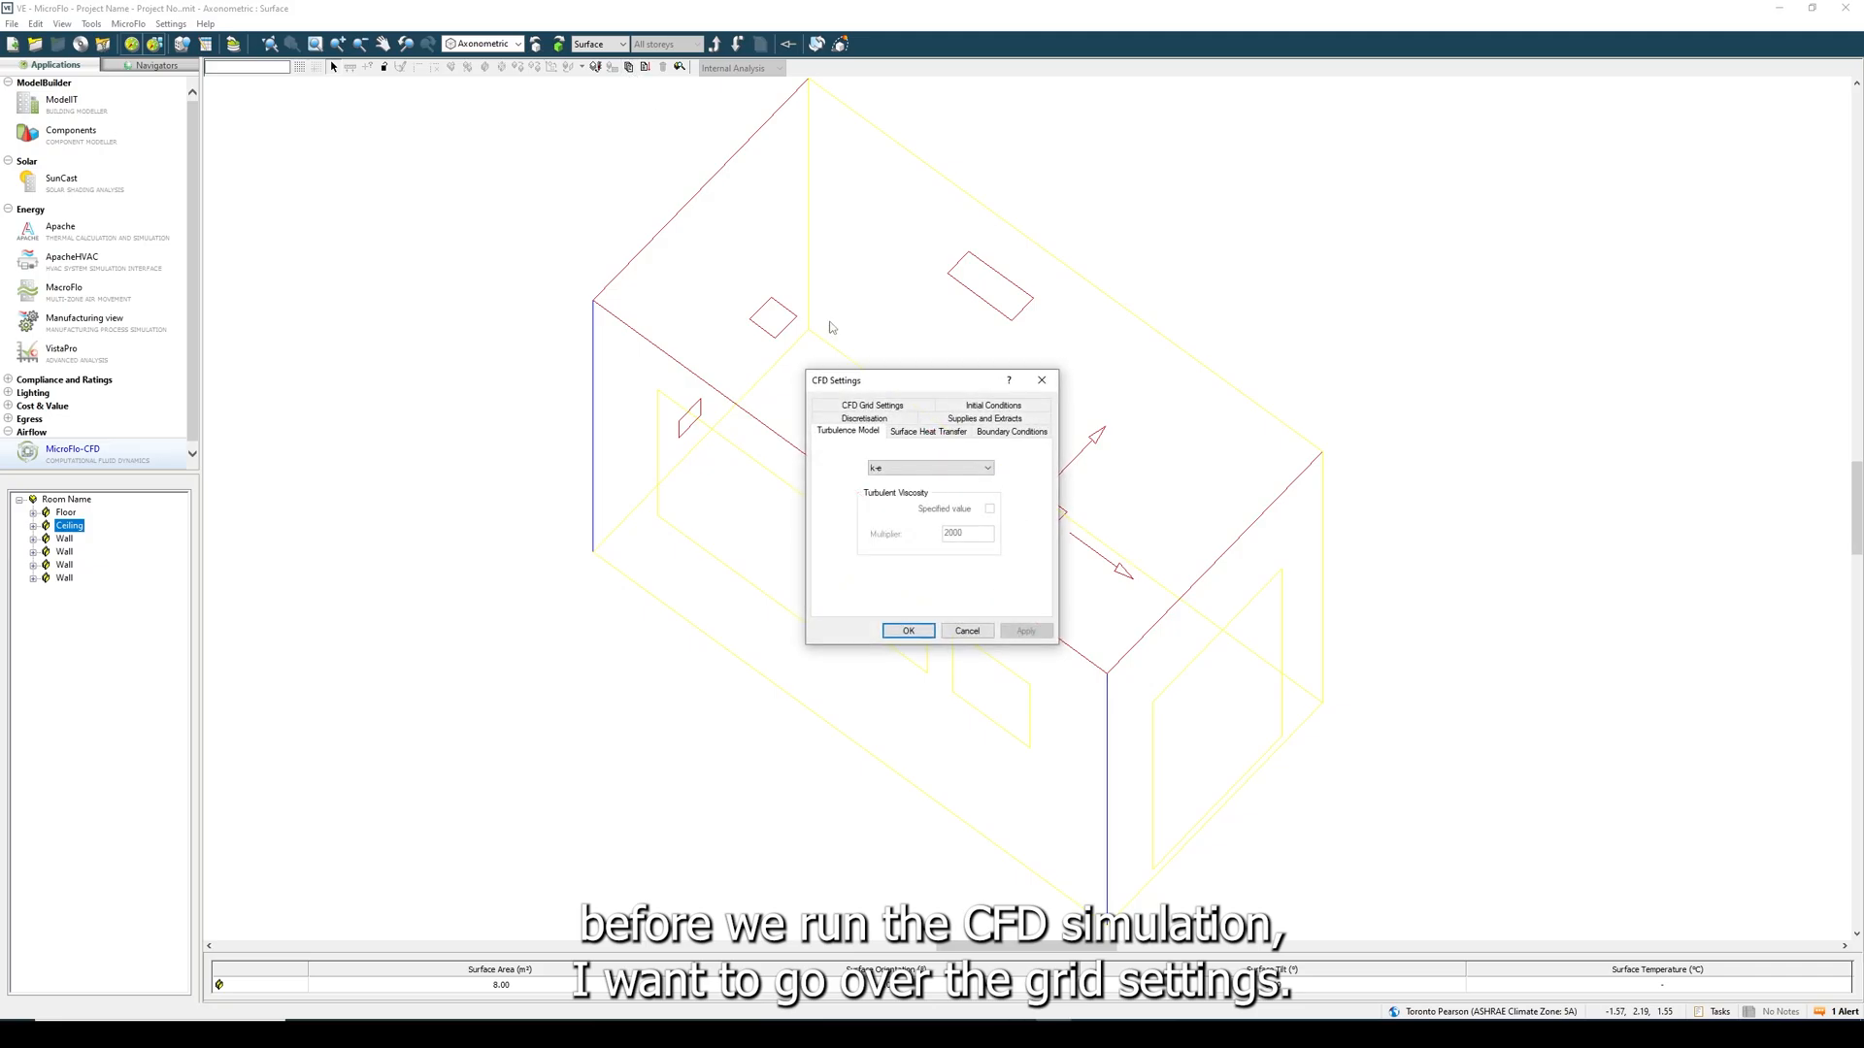
click(922, 409)
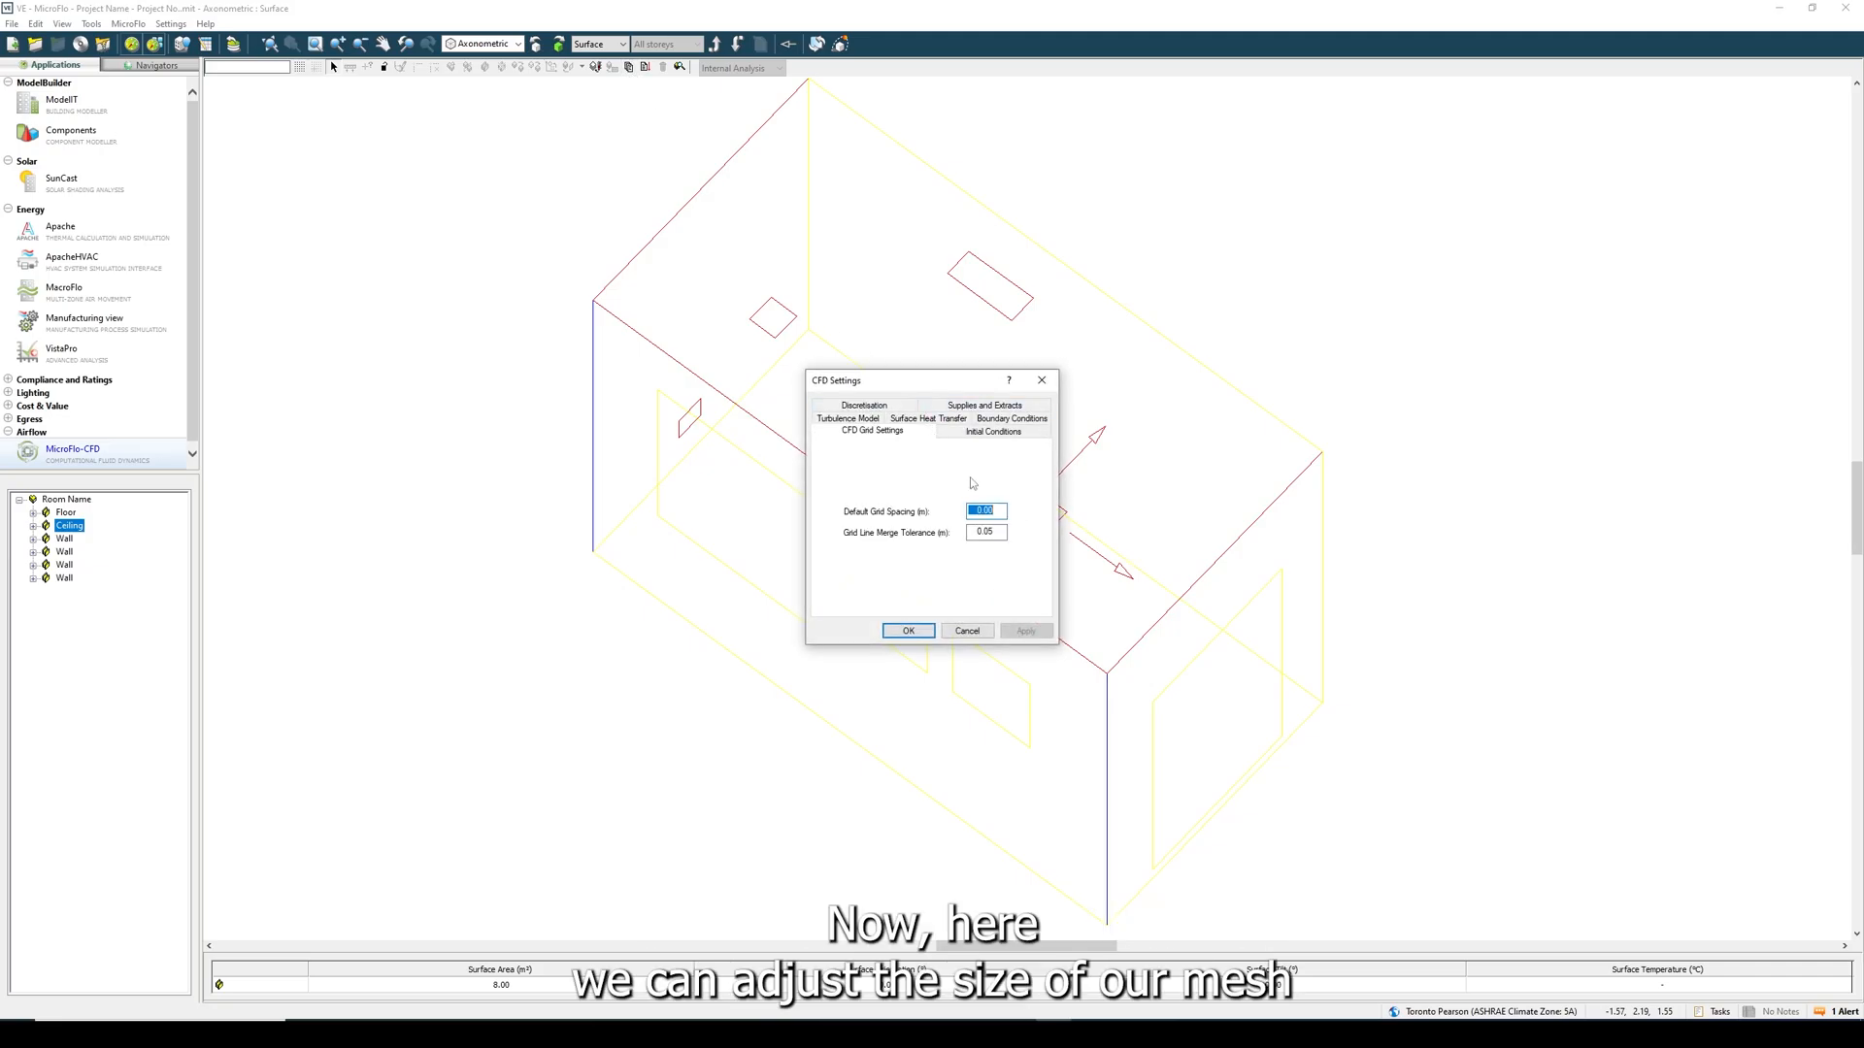
click(996, 512)
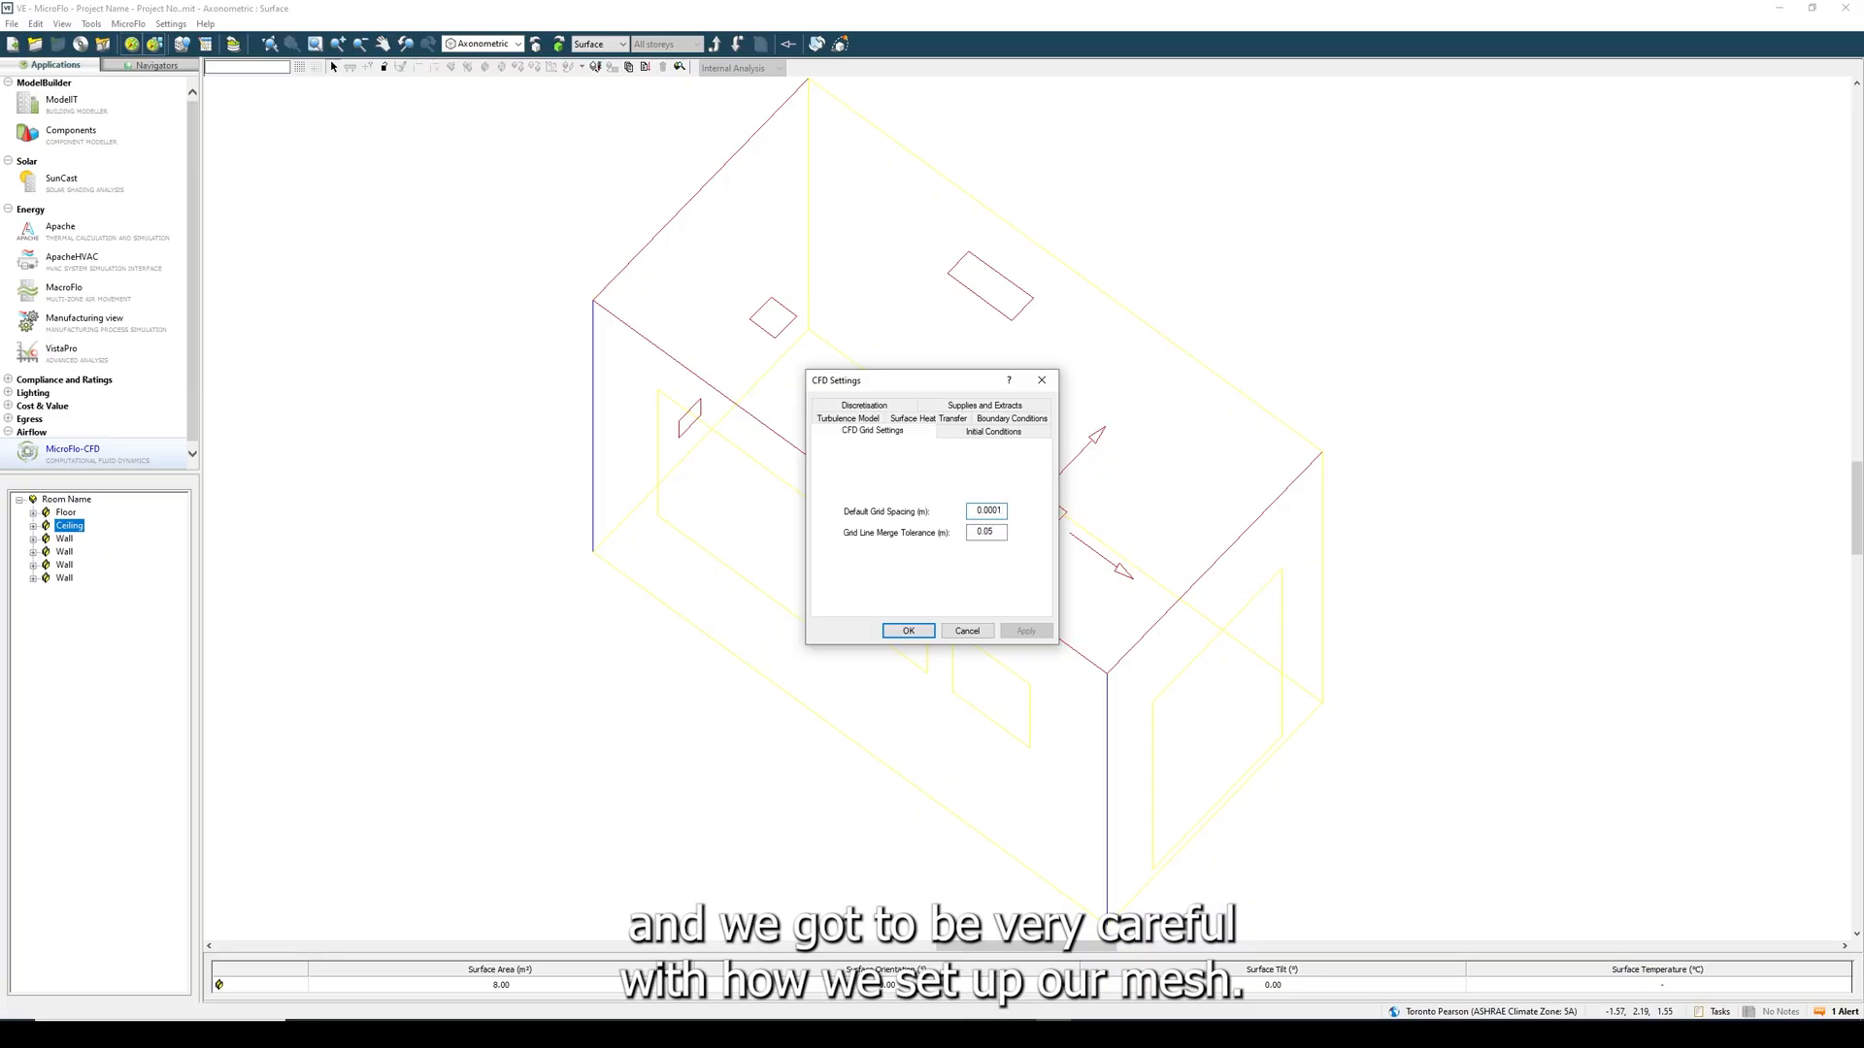
click(1000, 534)
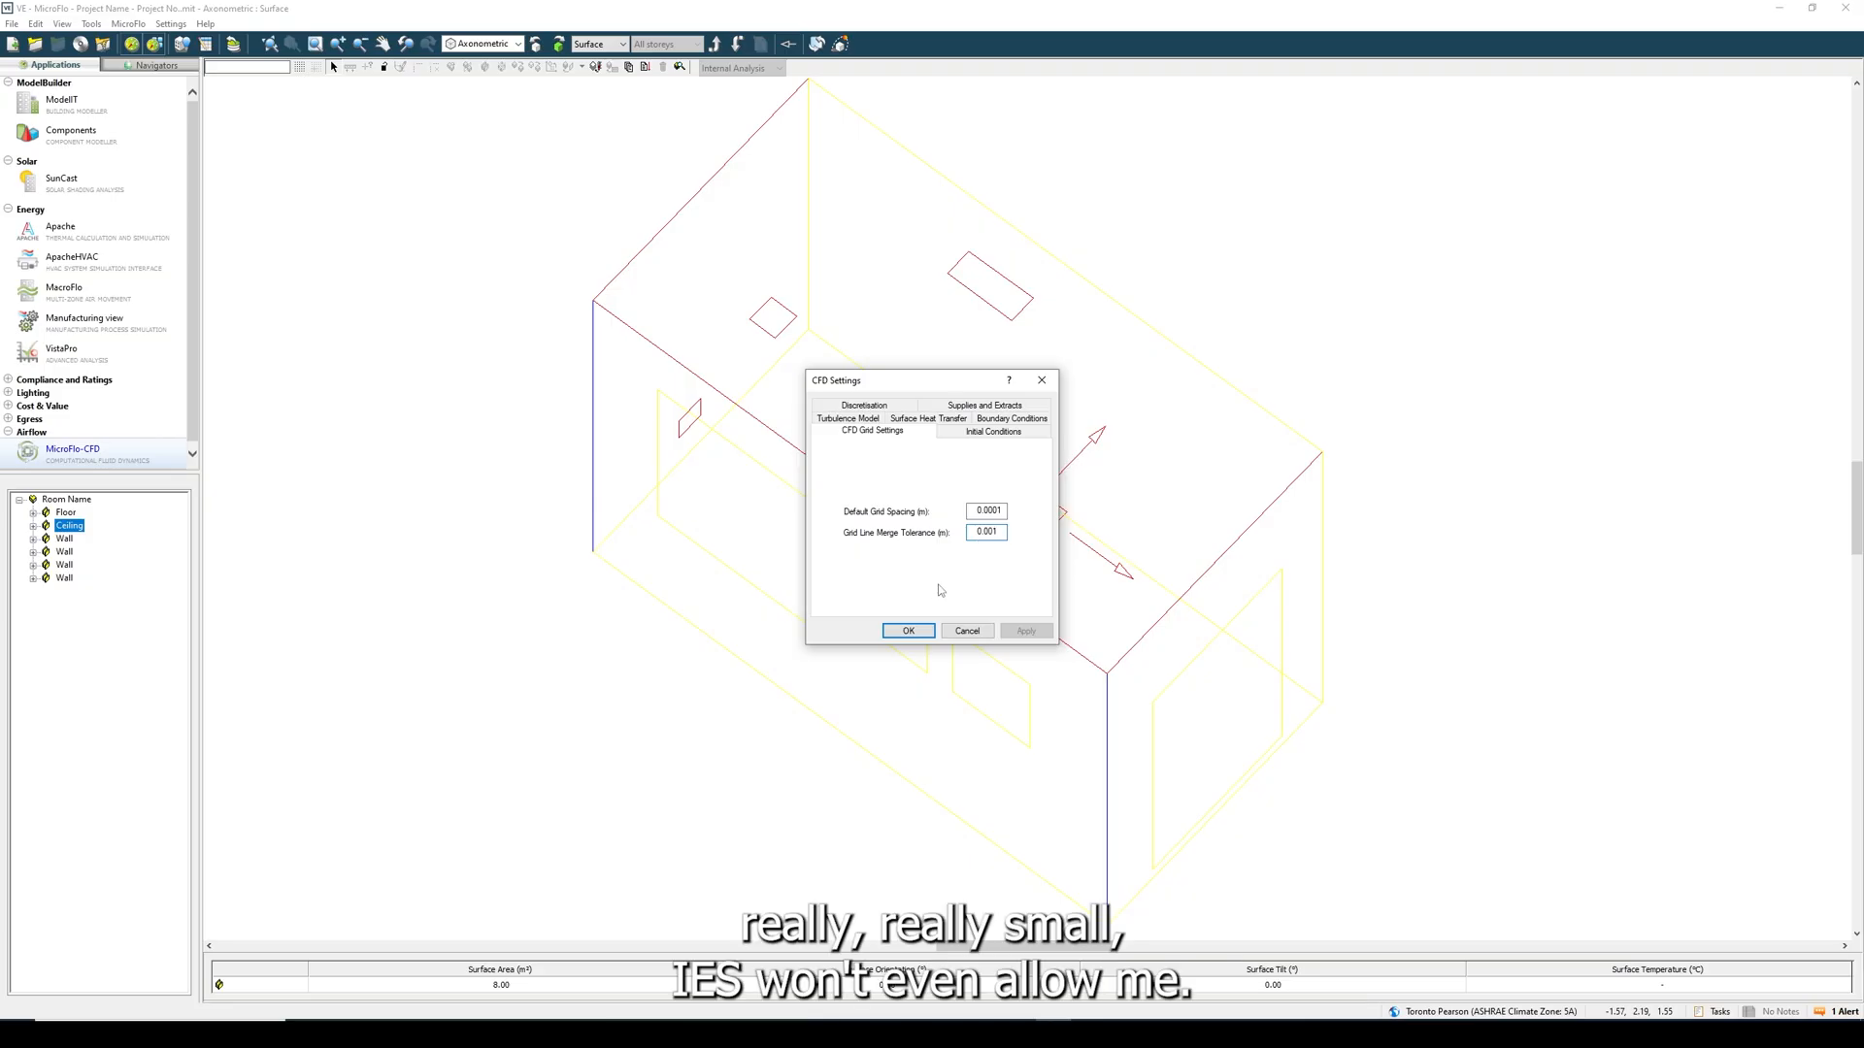
click(907, 631)
click(975, 558)
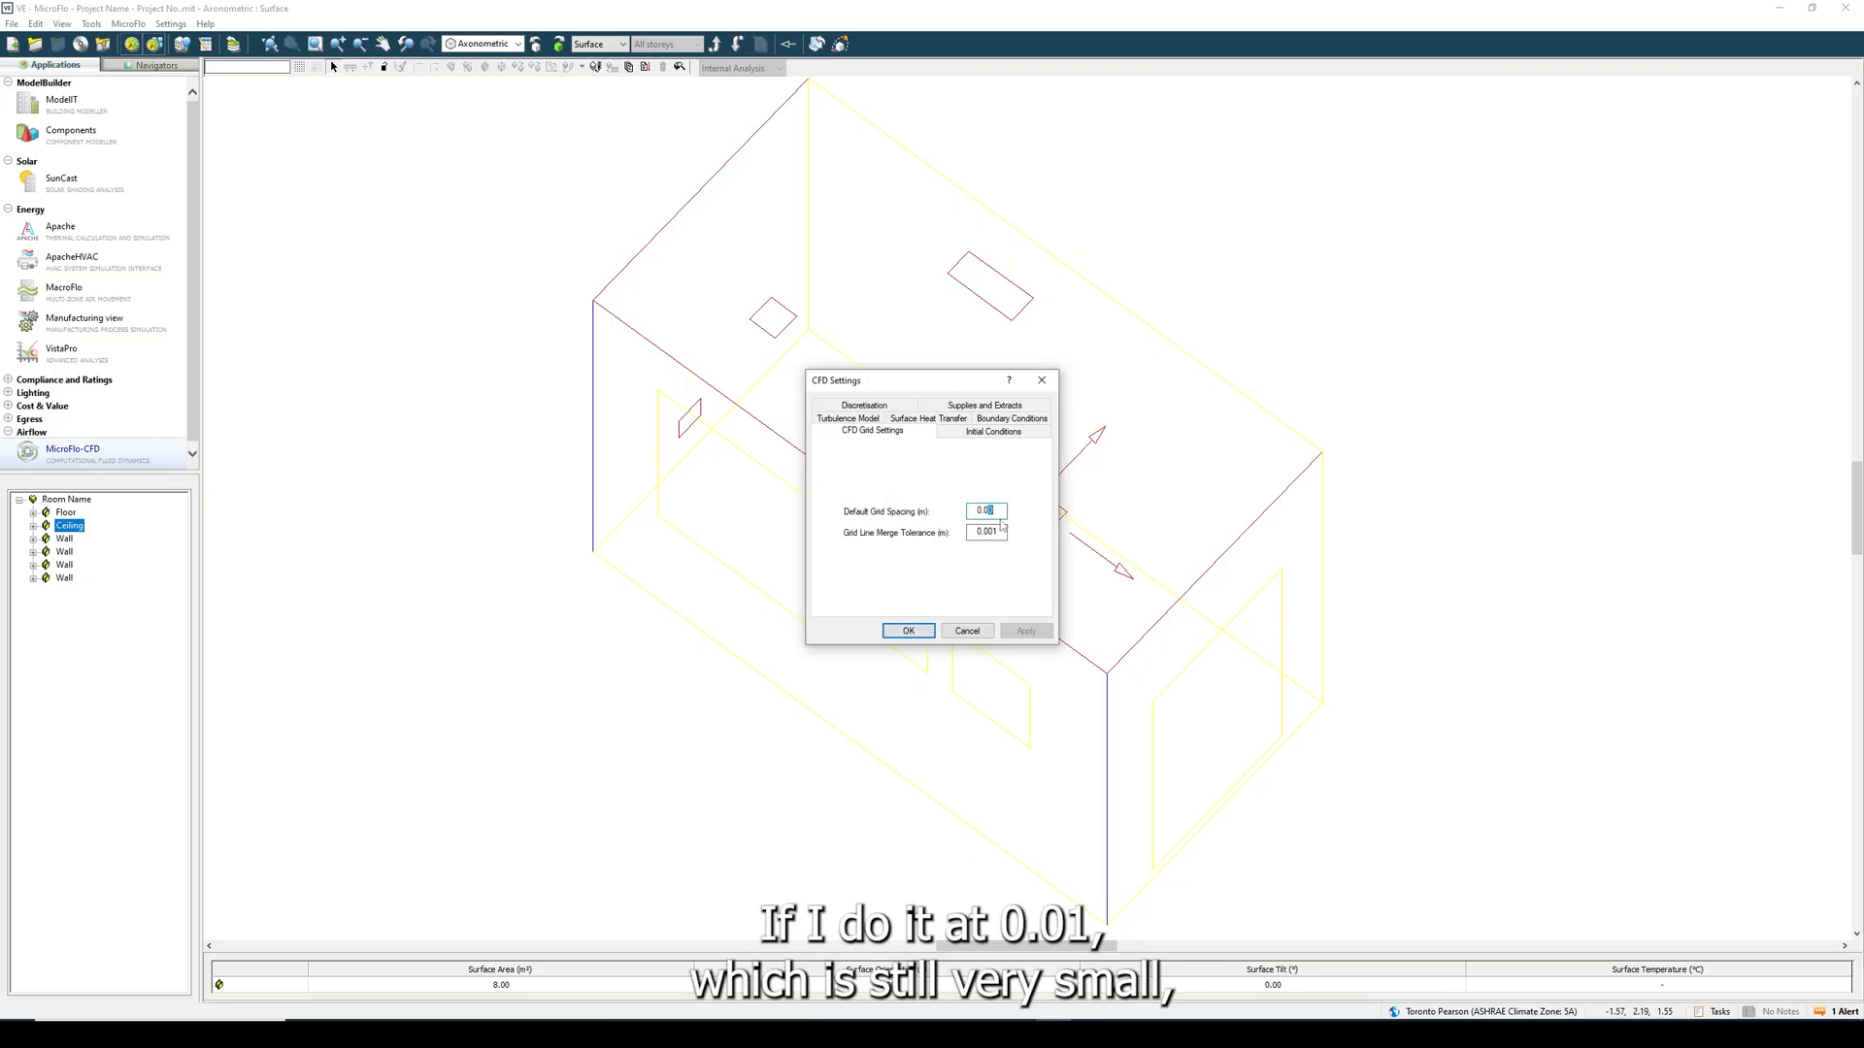
- Set the default grid spacing and the grid line merge tolerance to 0.01 m and apply the CFD settings
text(1)
click(998, 532)
click(910, 630)
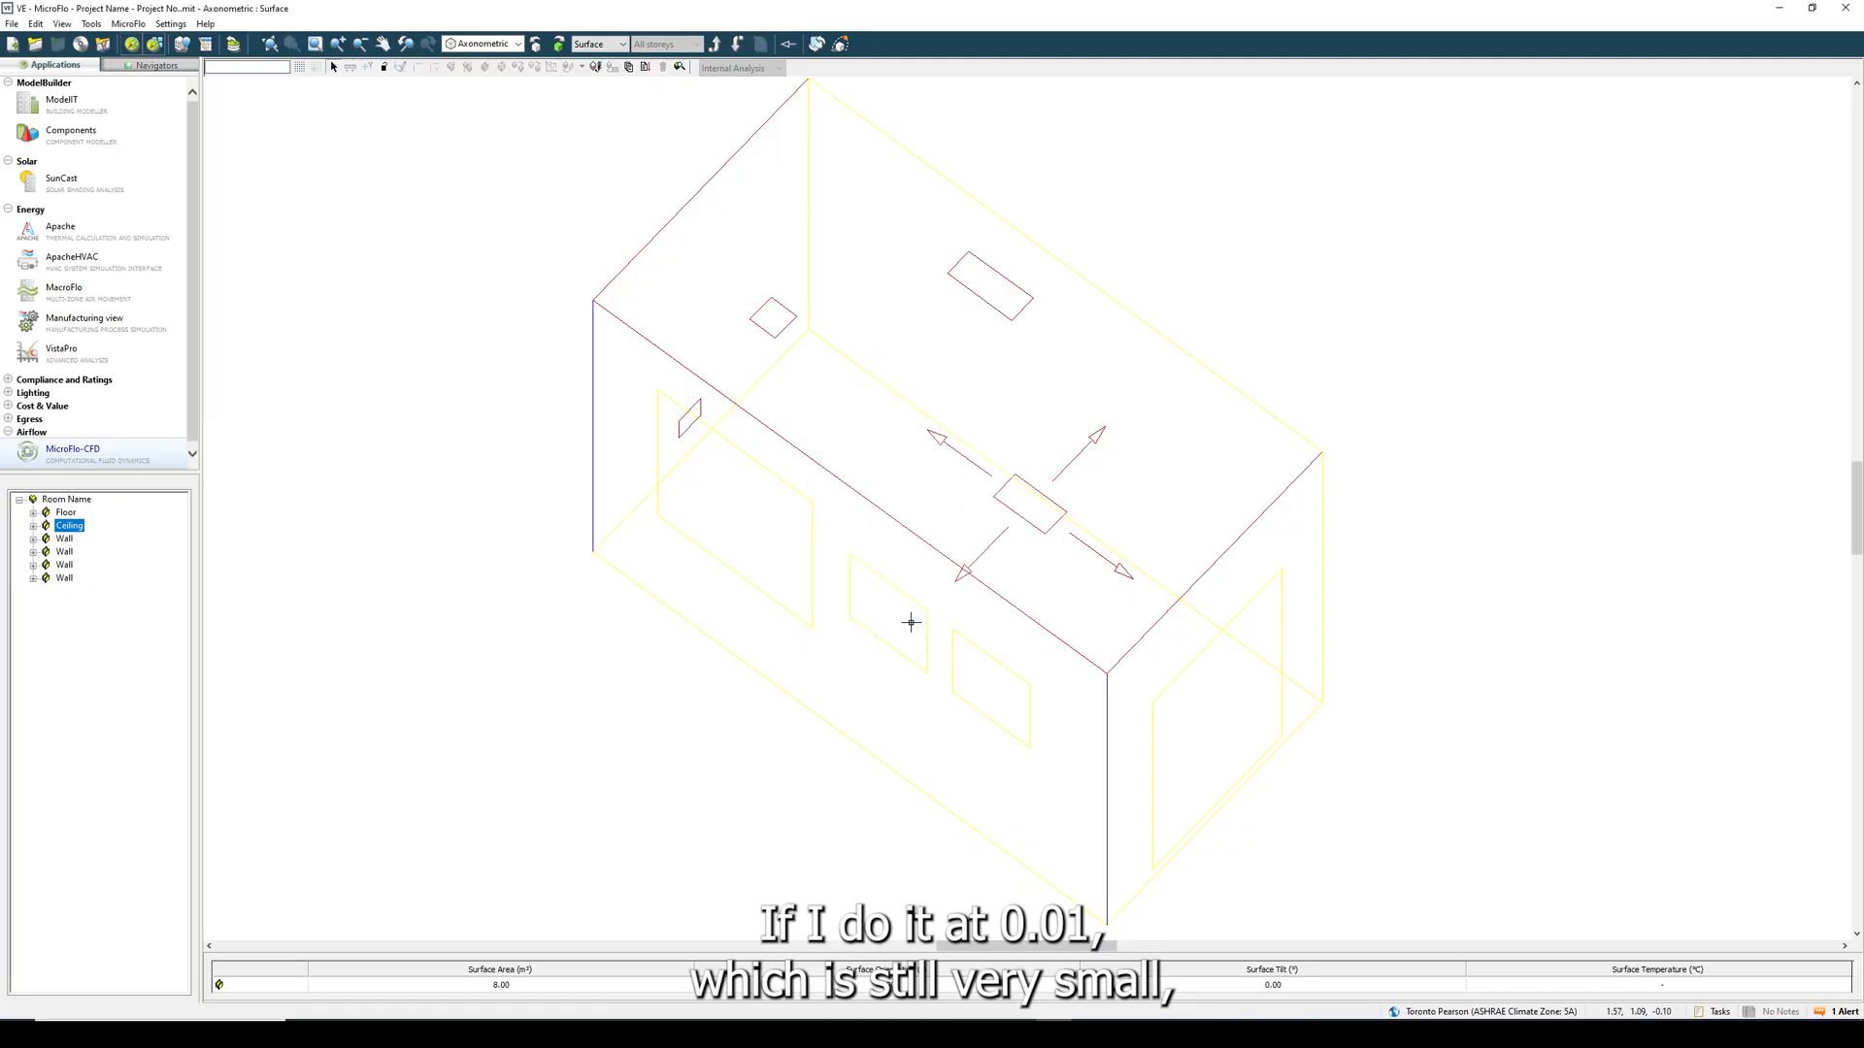
- Display the room at CFD Grid level and check the mesh's grid statistics
click(602, 45)
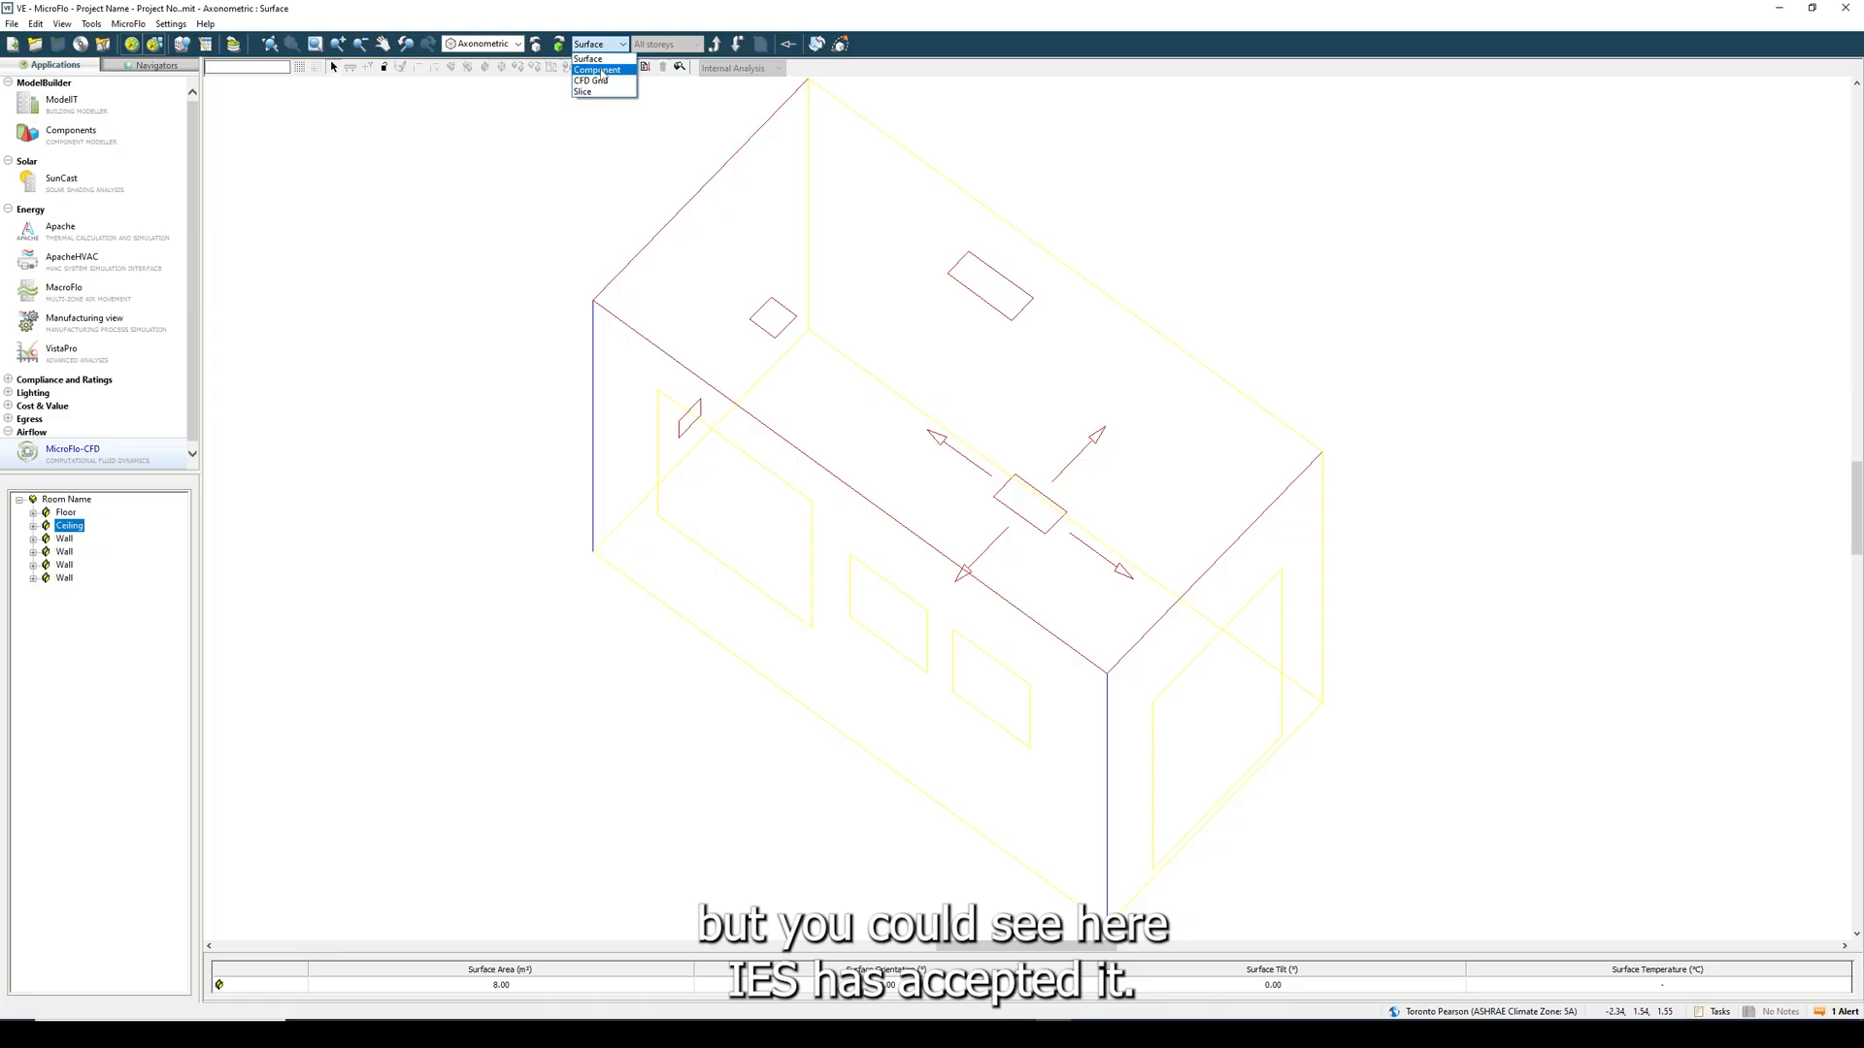
click(603, 53)
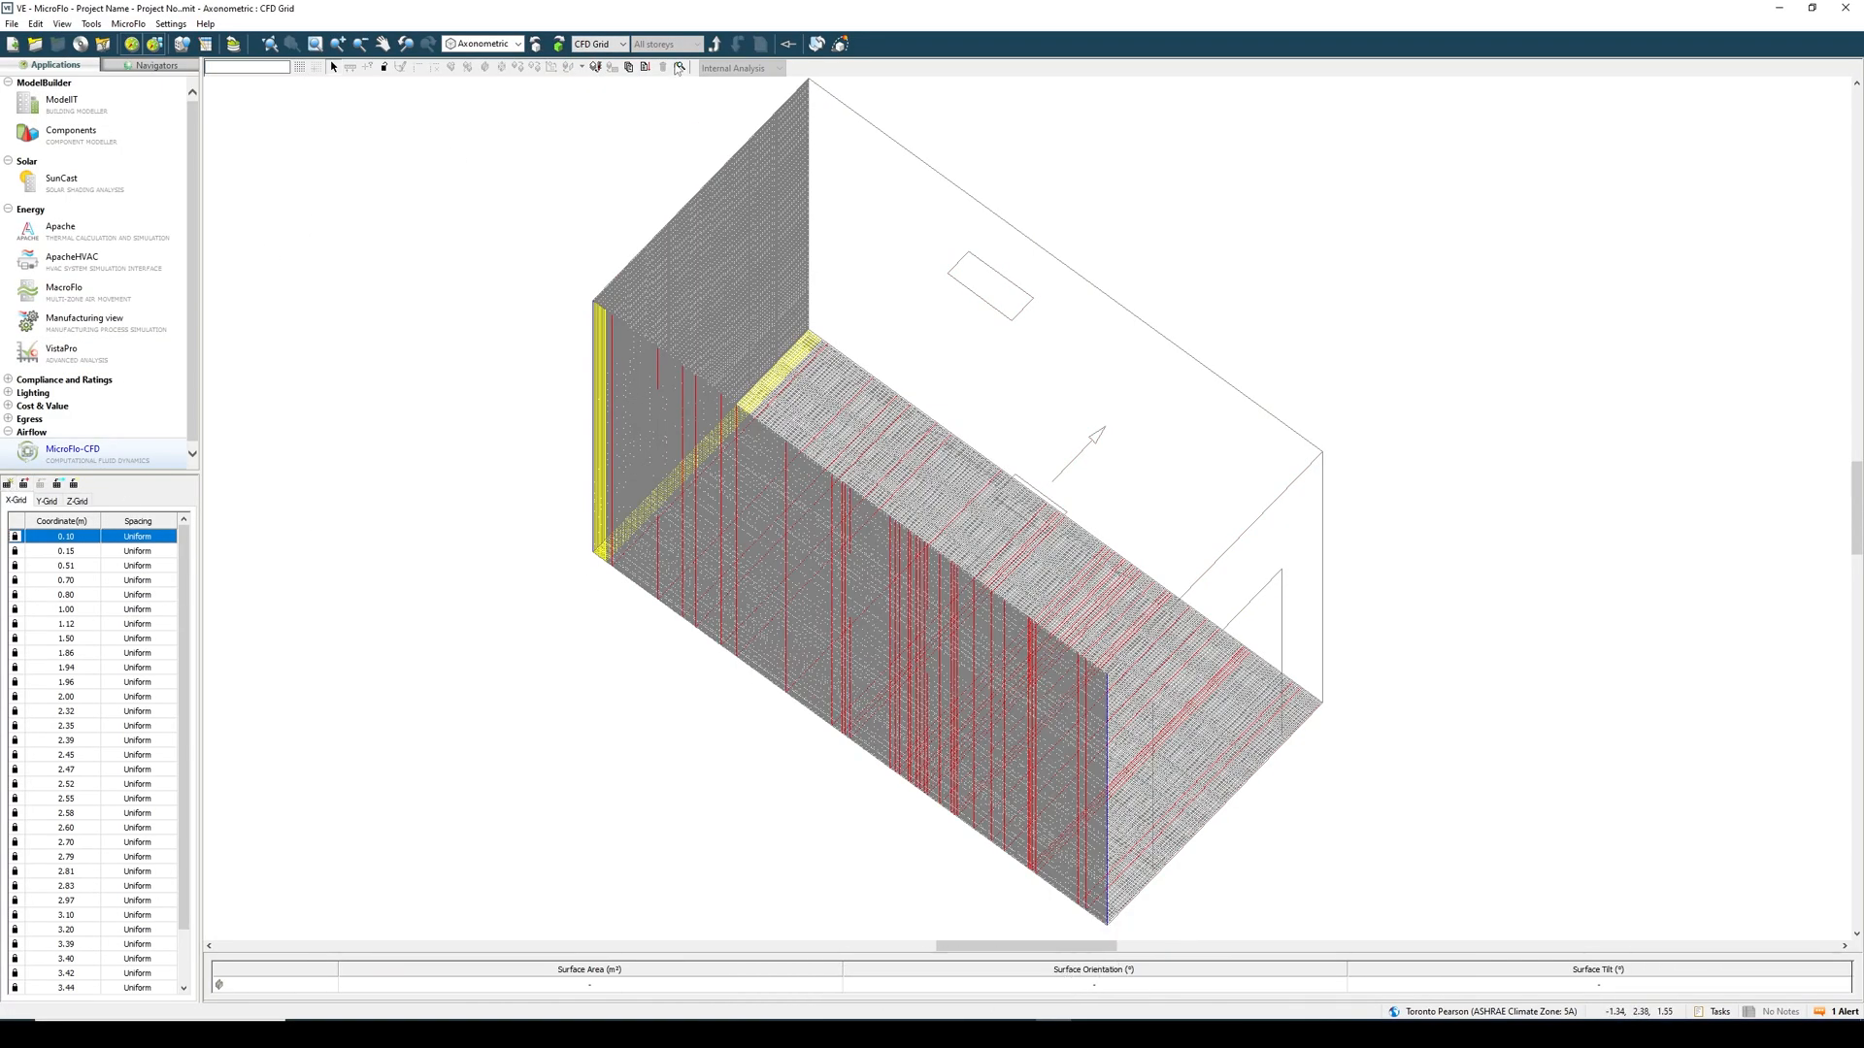
click(644, 67)
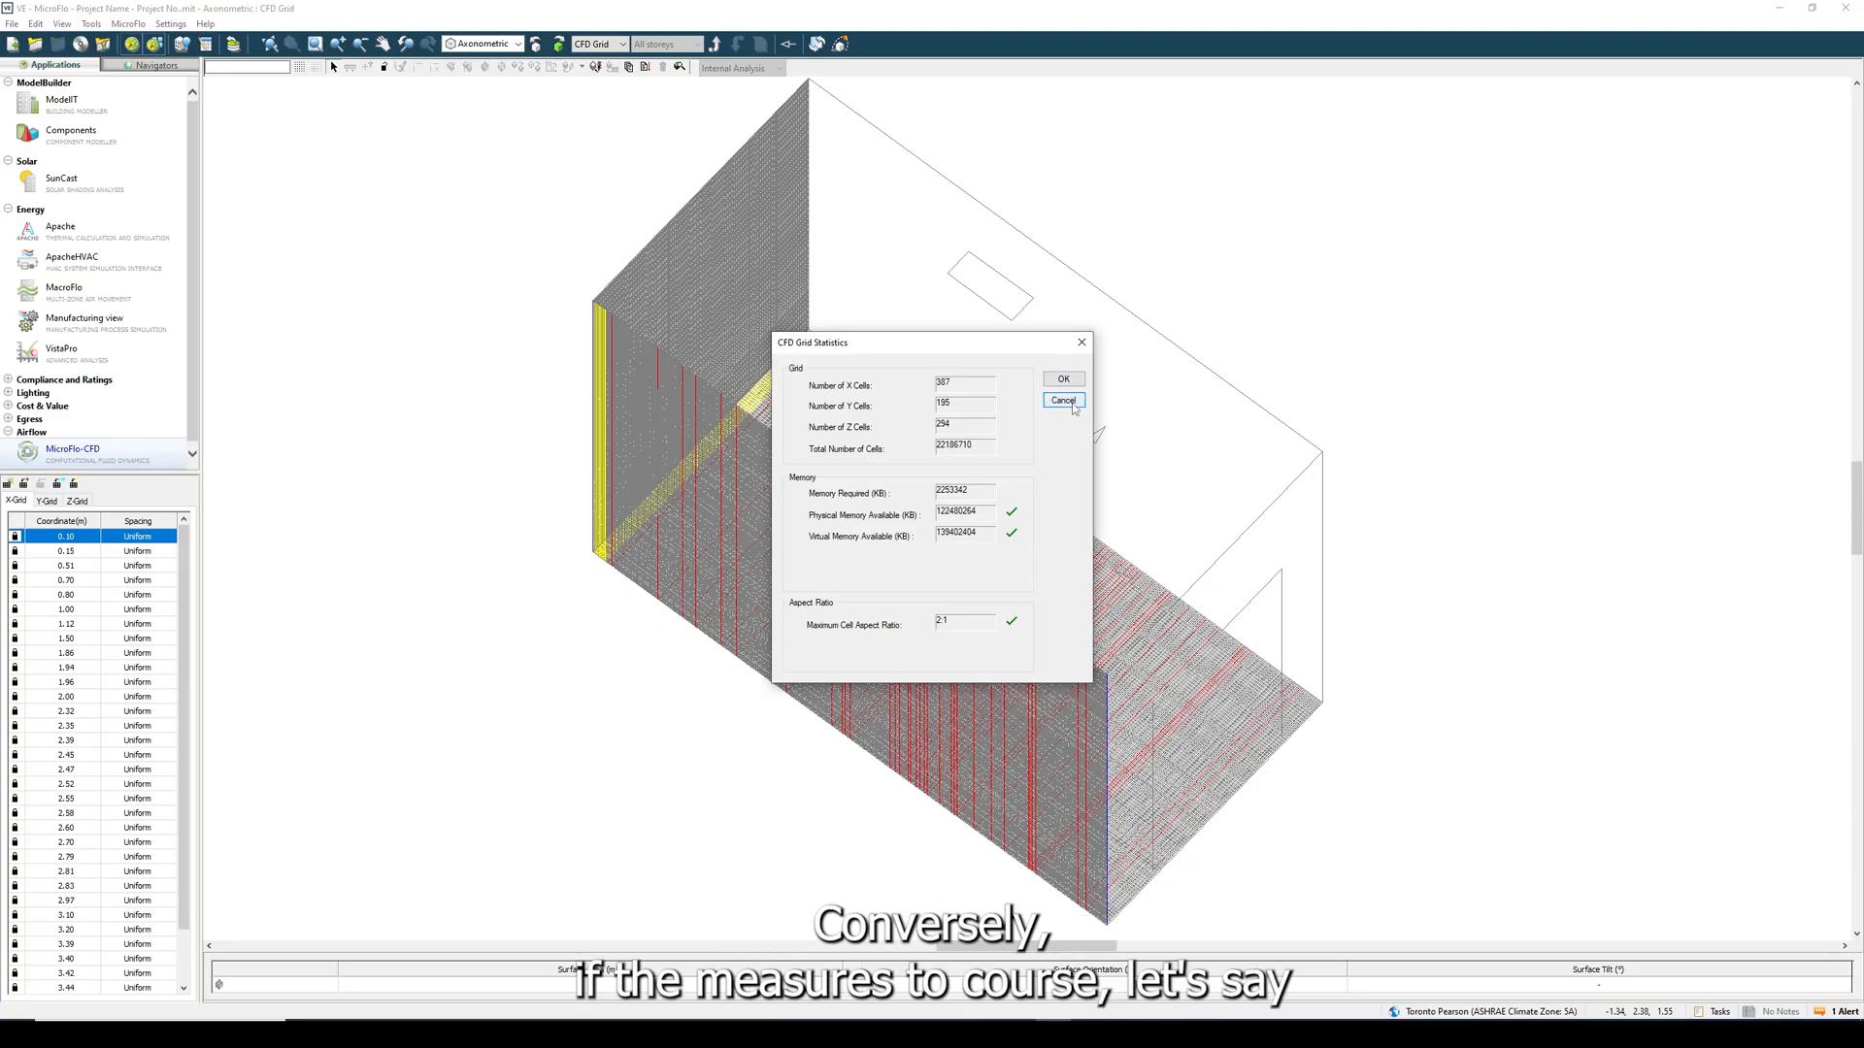
click(1063, 399)
- Change the CFD default grid spacing and the grid line merge tolerance to 0.1 m
click(629, 66)
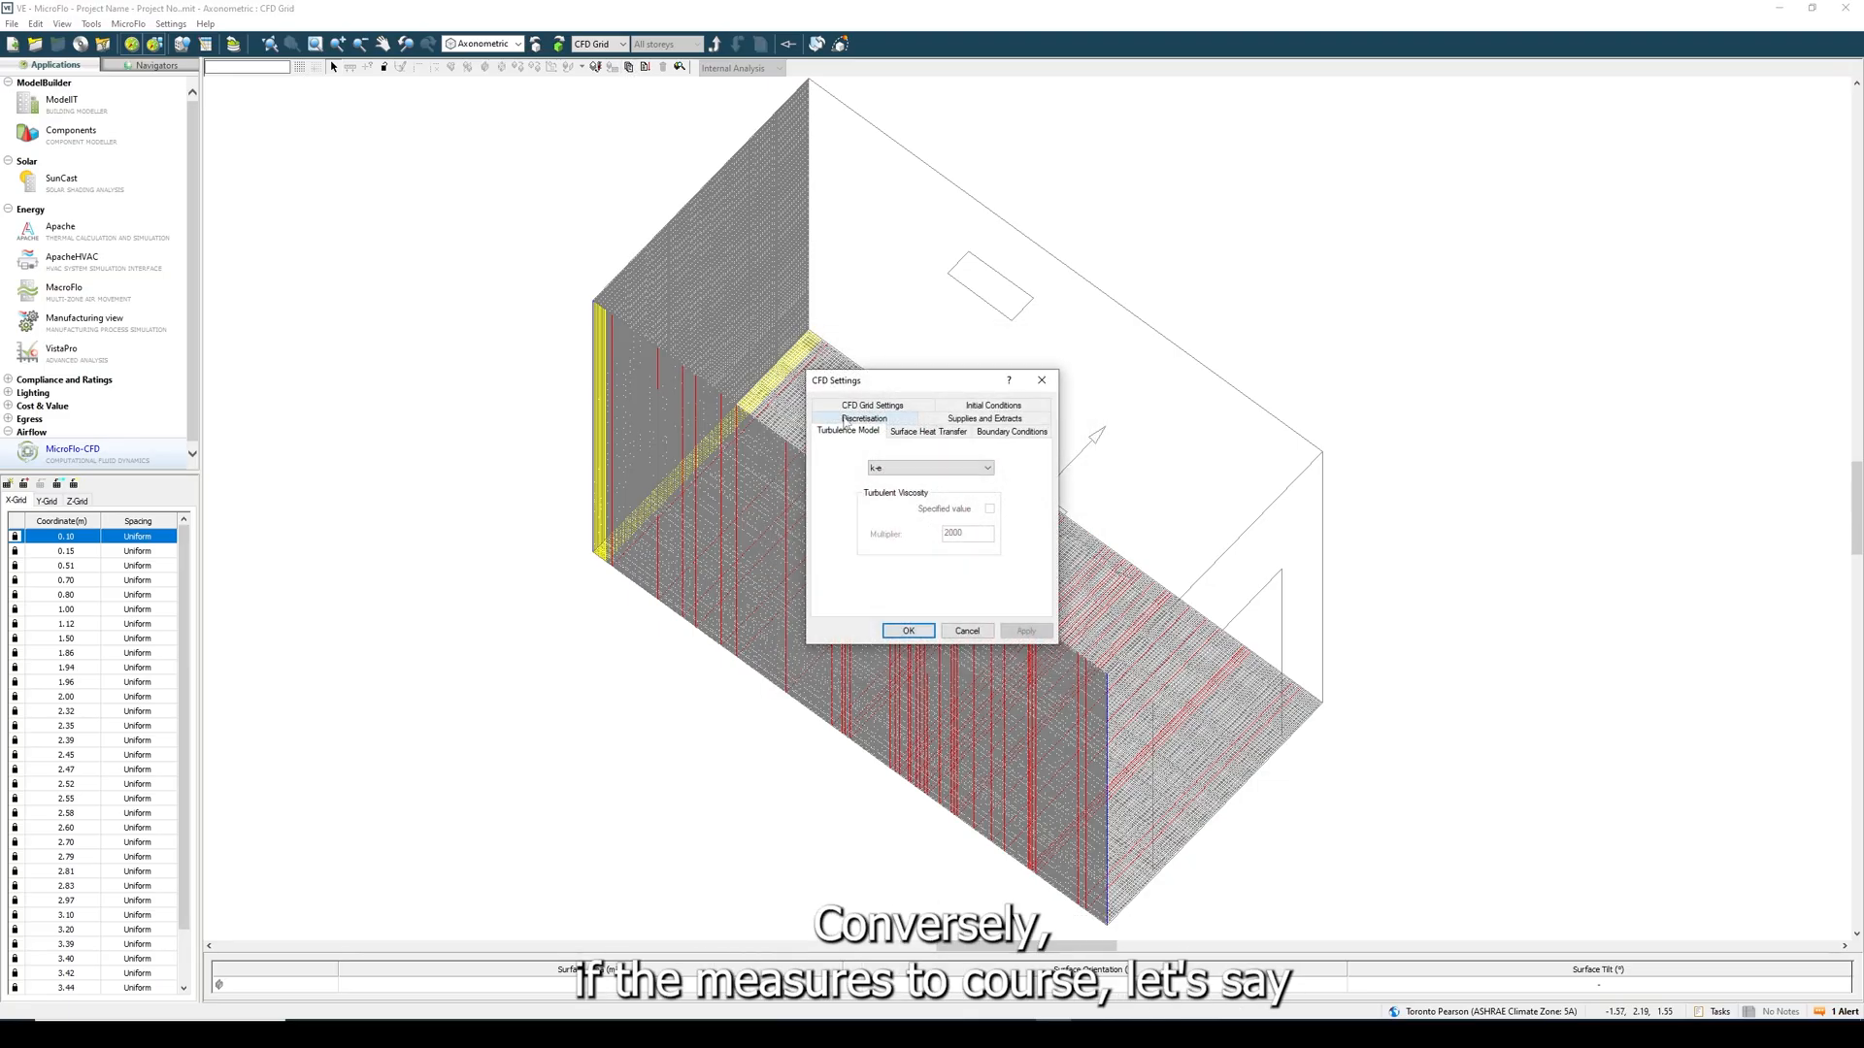
click(867, 406)
click(997, 509)
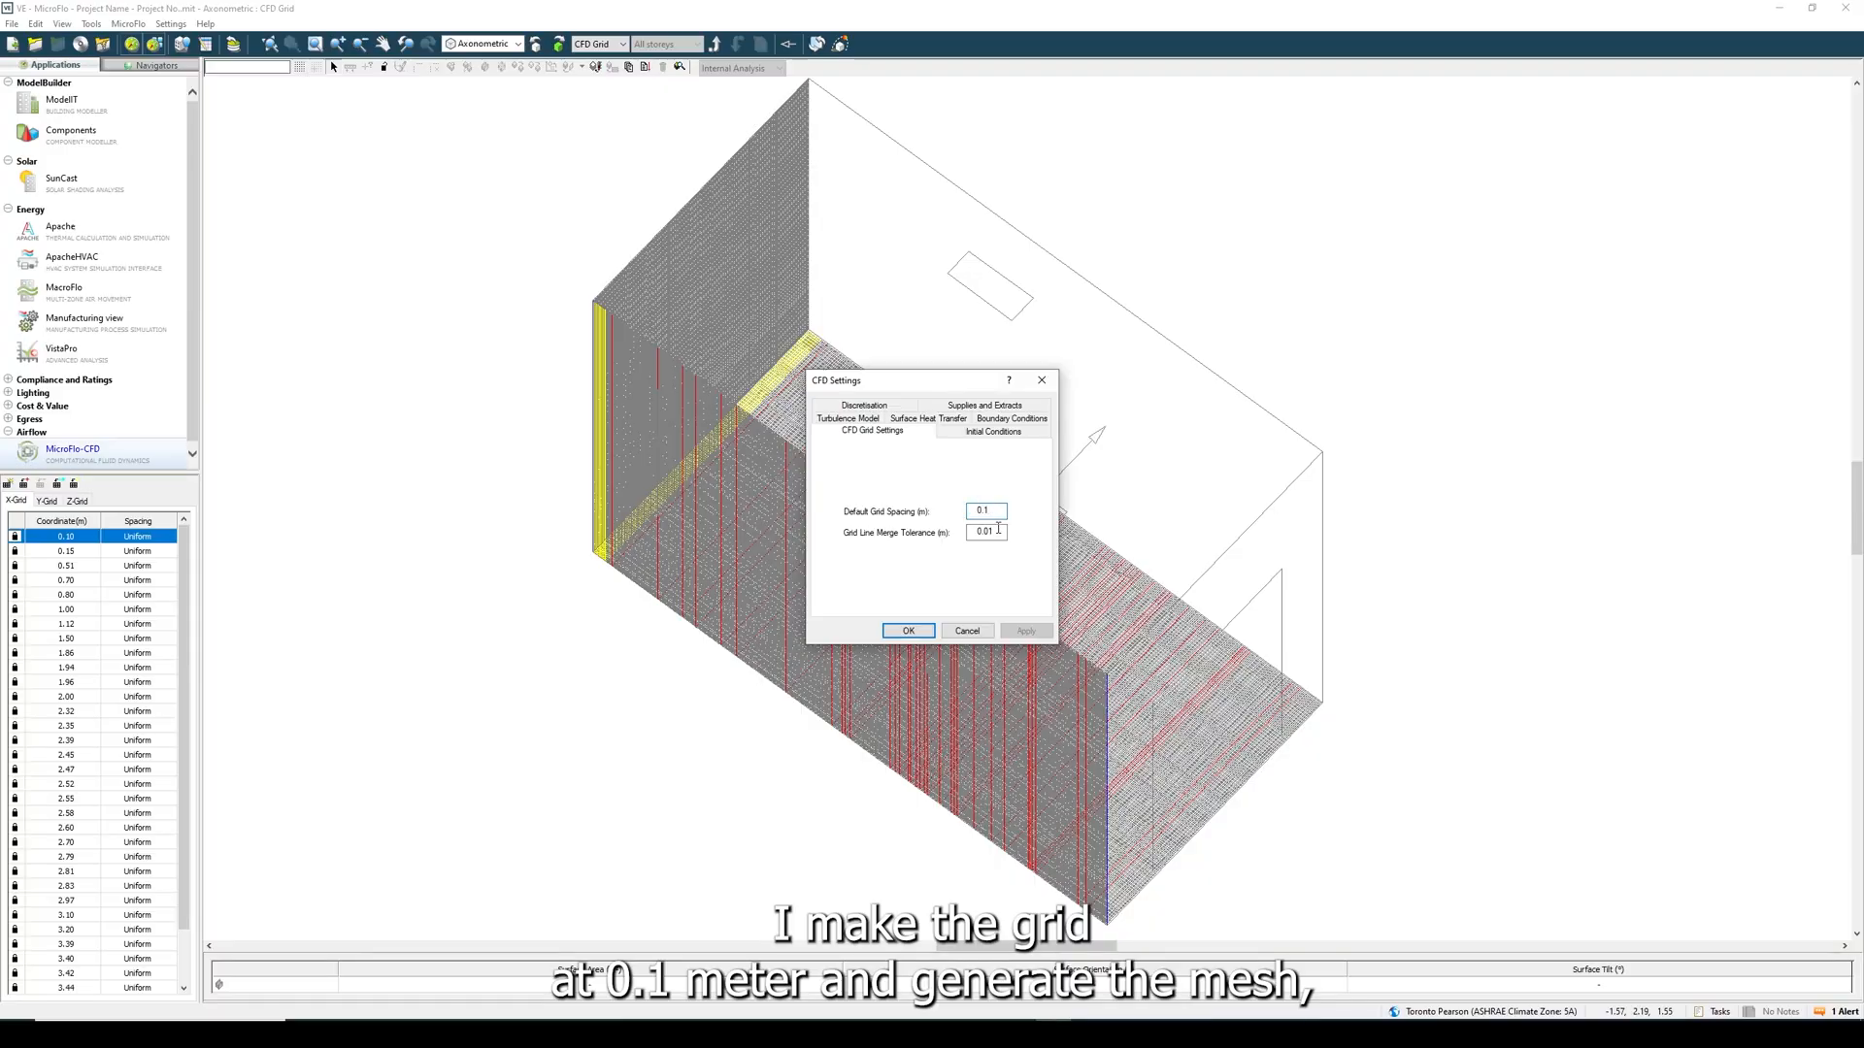
click(998, 530)
key(BackSpace)
key(BackSpace)
text(1)
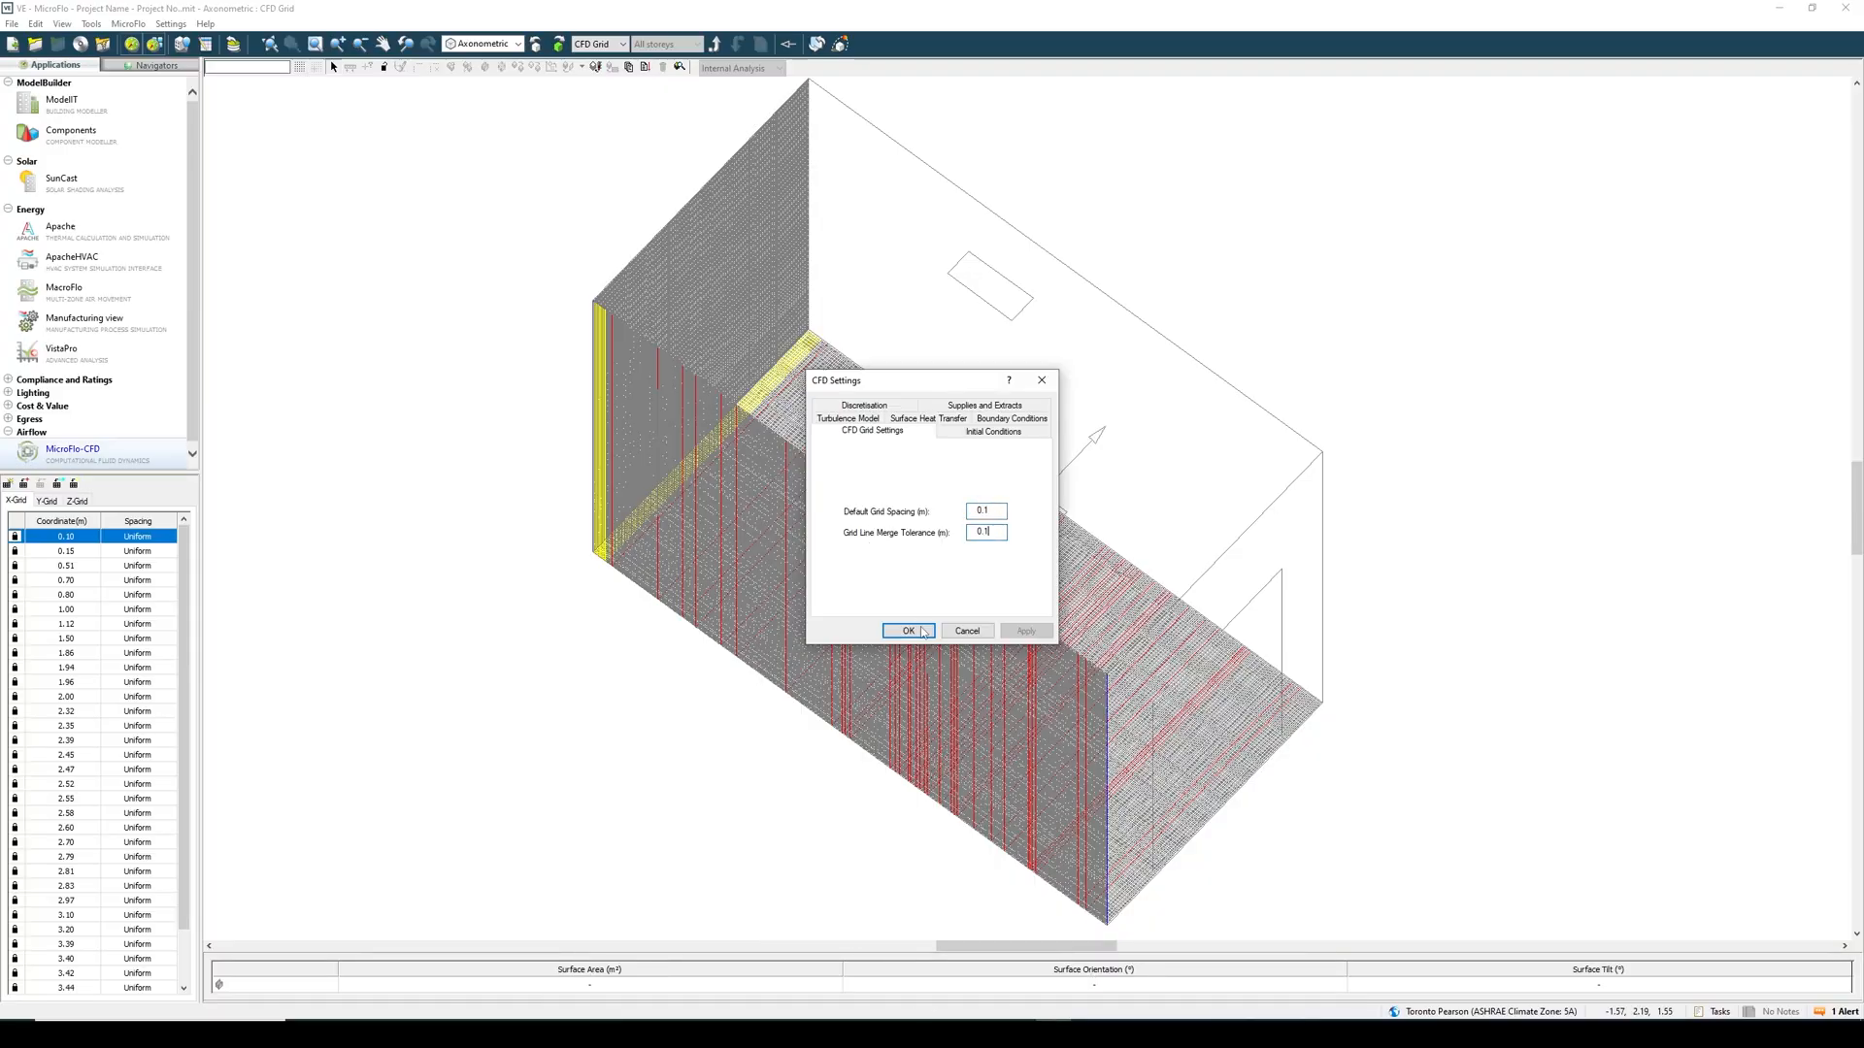
click(908, 631)
- Regenerate the room's mesh with the new spacing and check its cell count and maximum aspect ratio
click(8, 484)
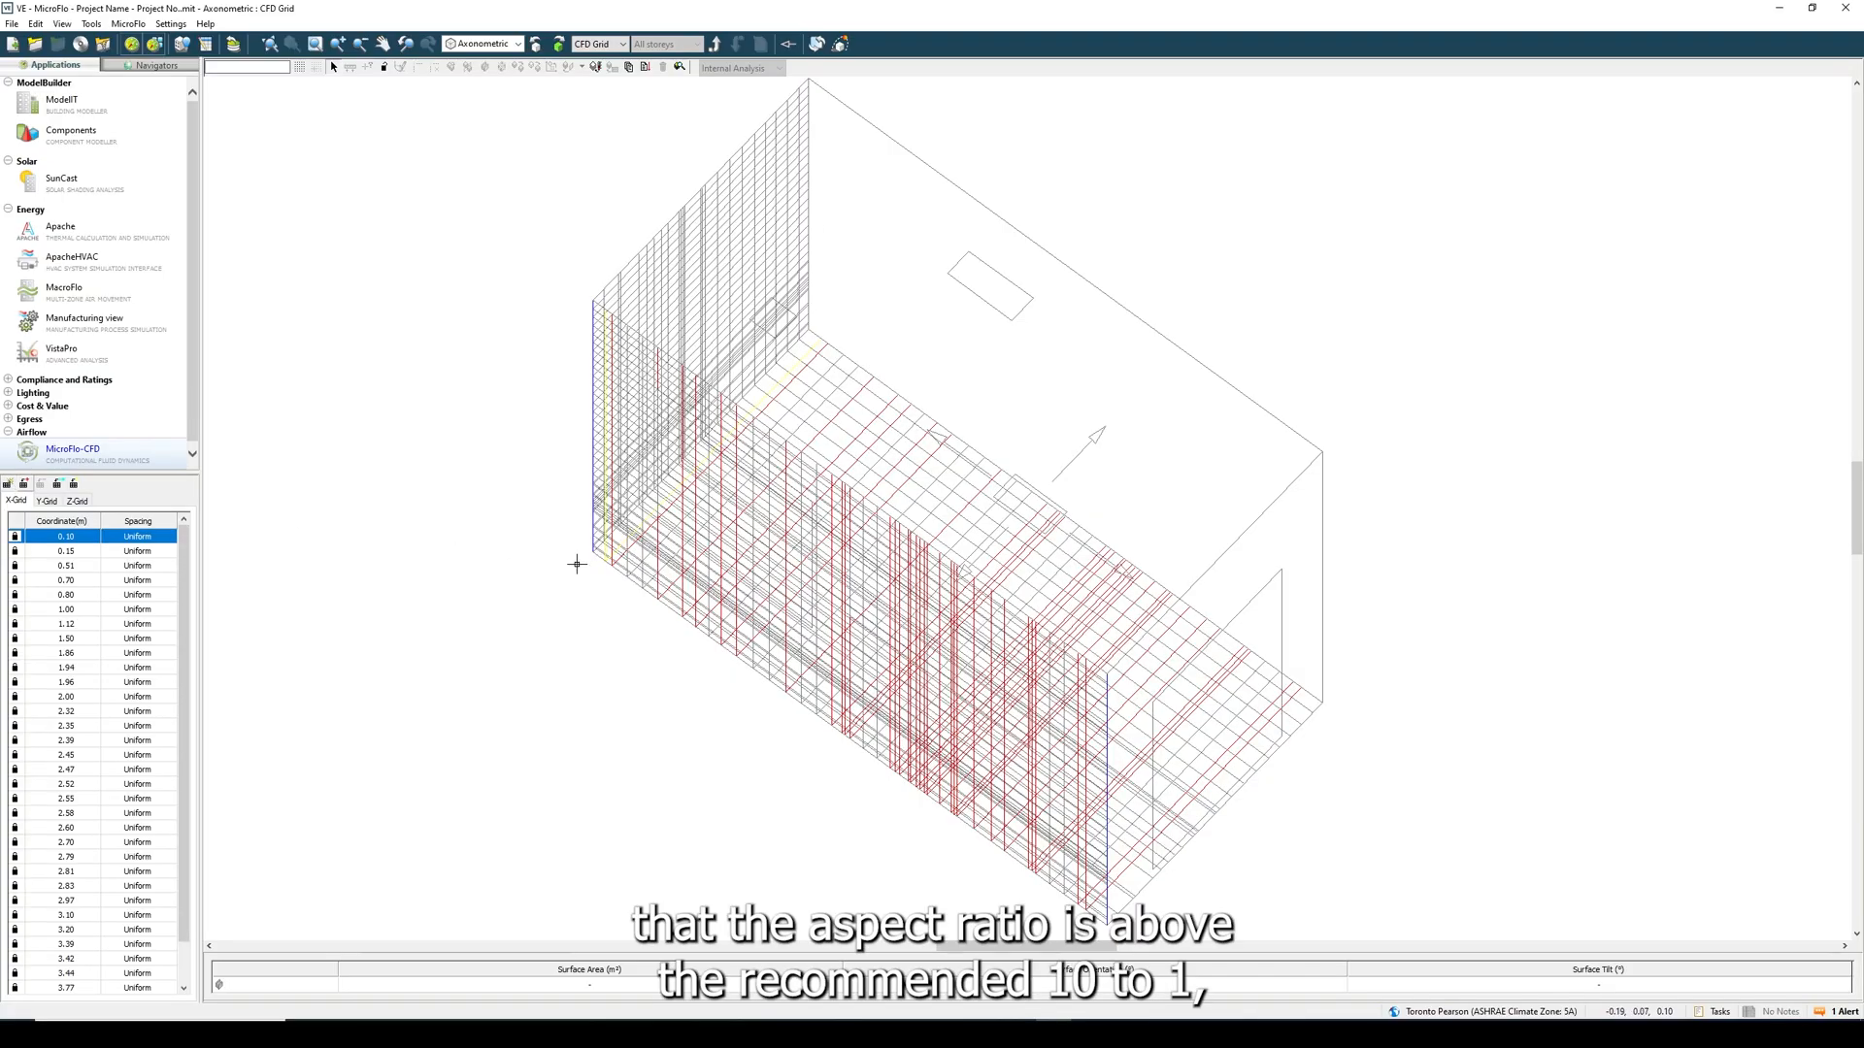
click(646, 67)
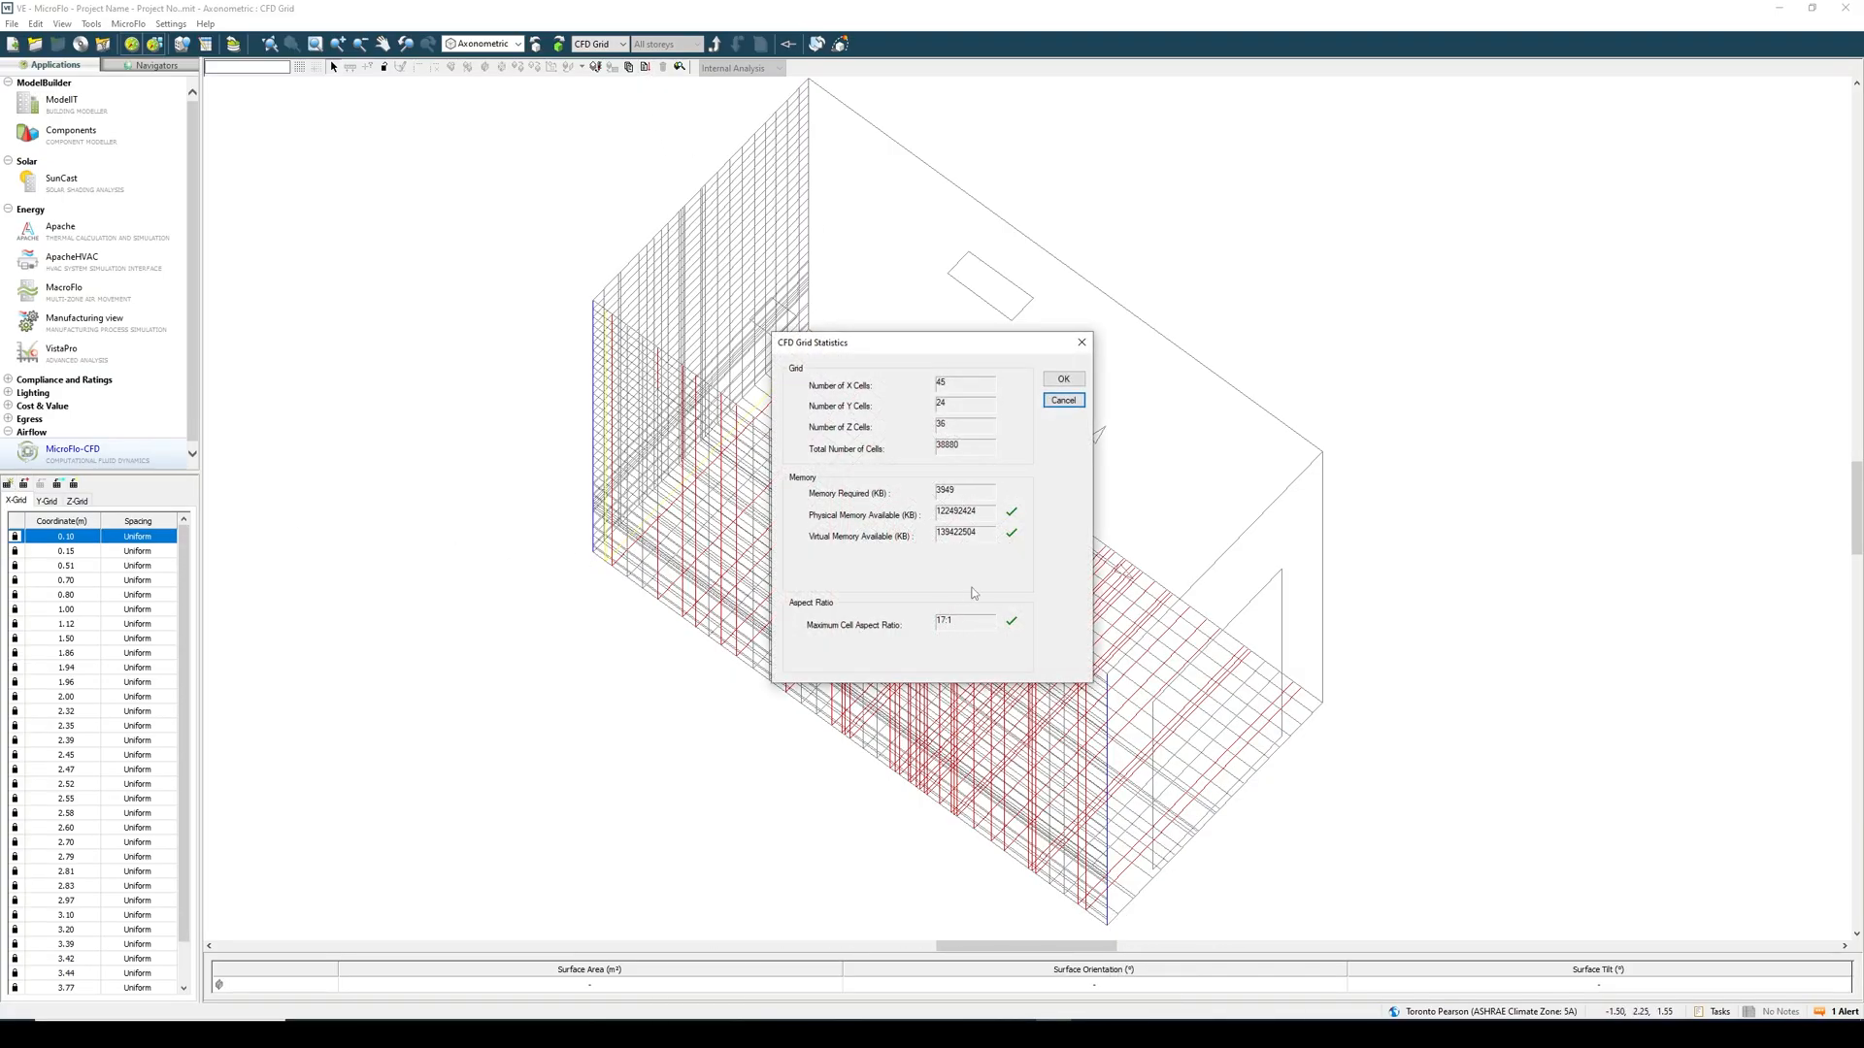
click(1063, 400)
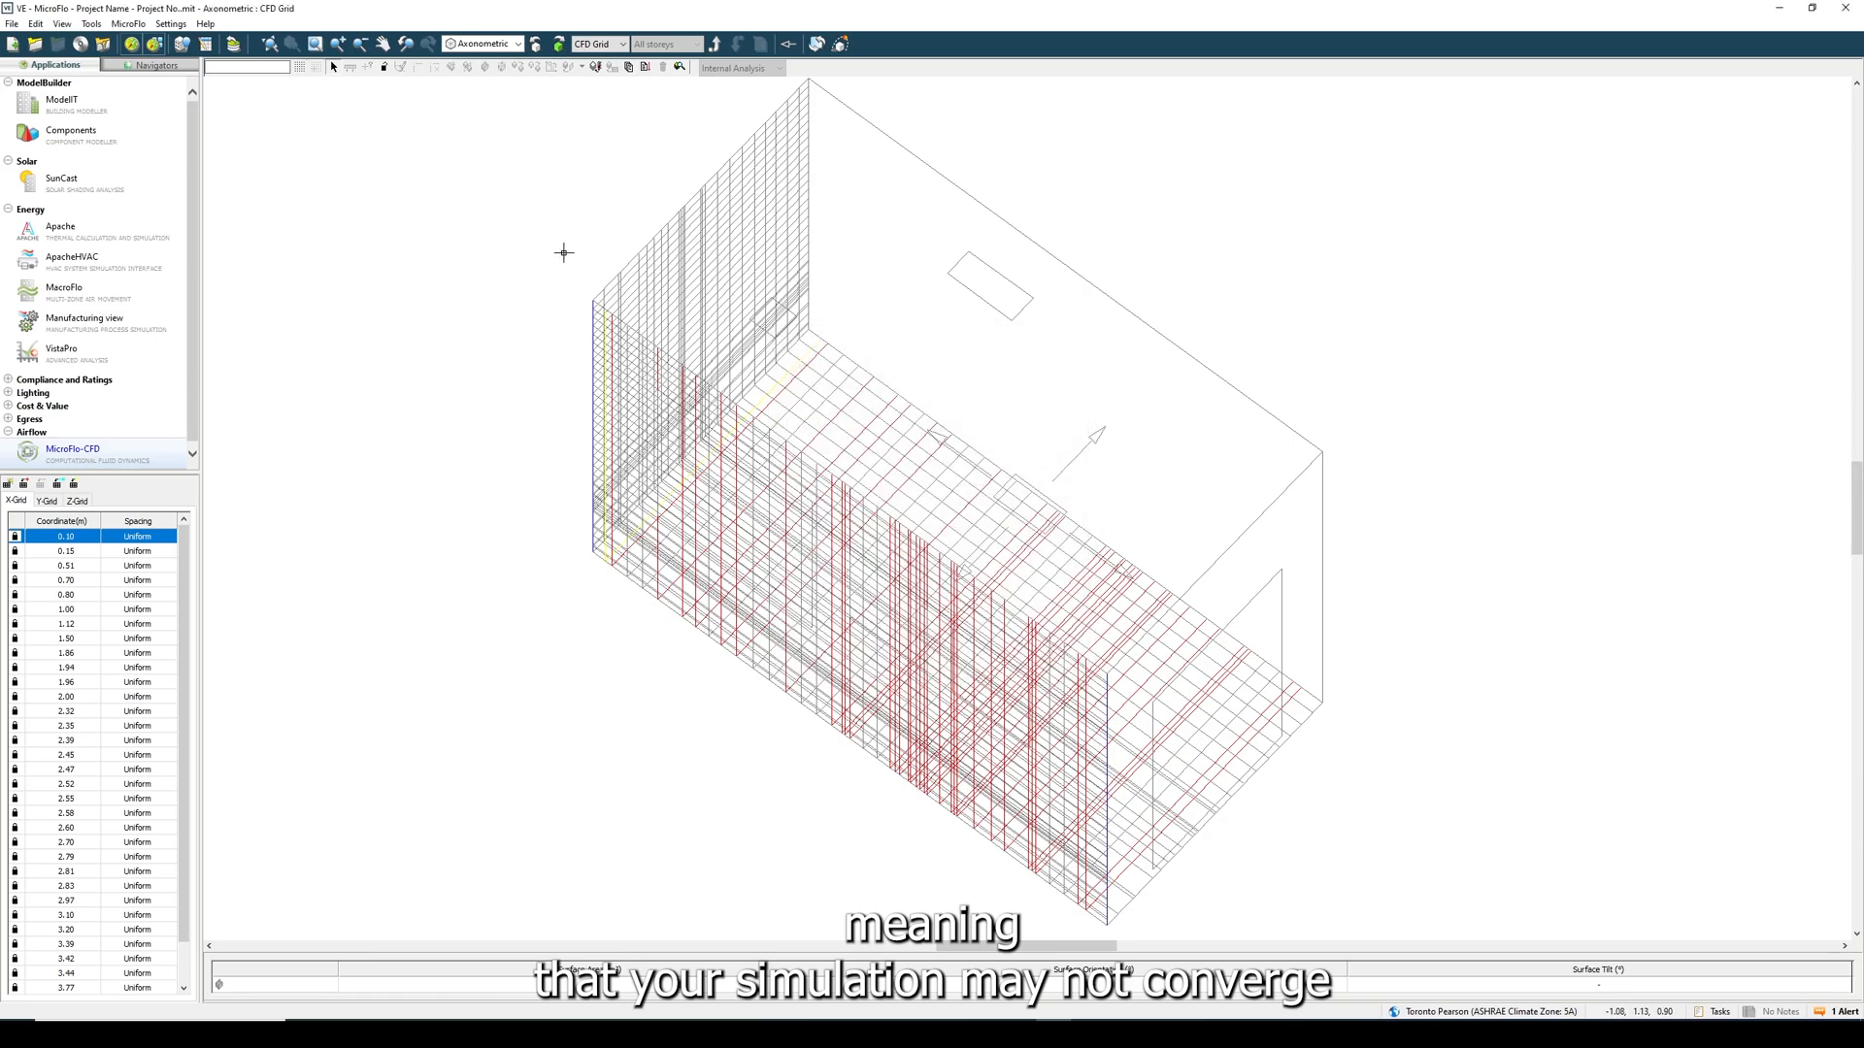
- Set the default grid spacing and merge tolerance to 0.5 m and check the regenerated grid's statistics
click(630, 69)
click(900, 405)
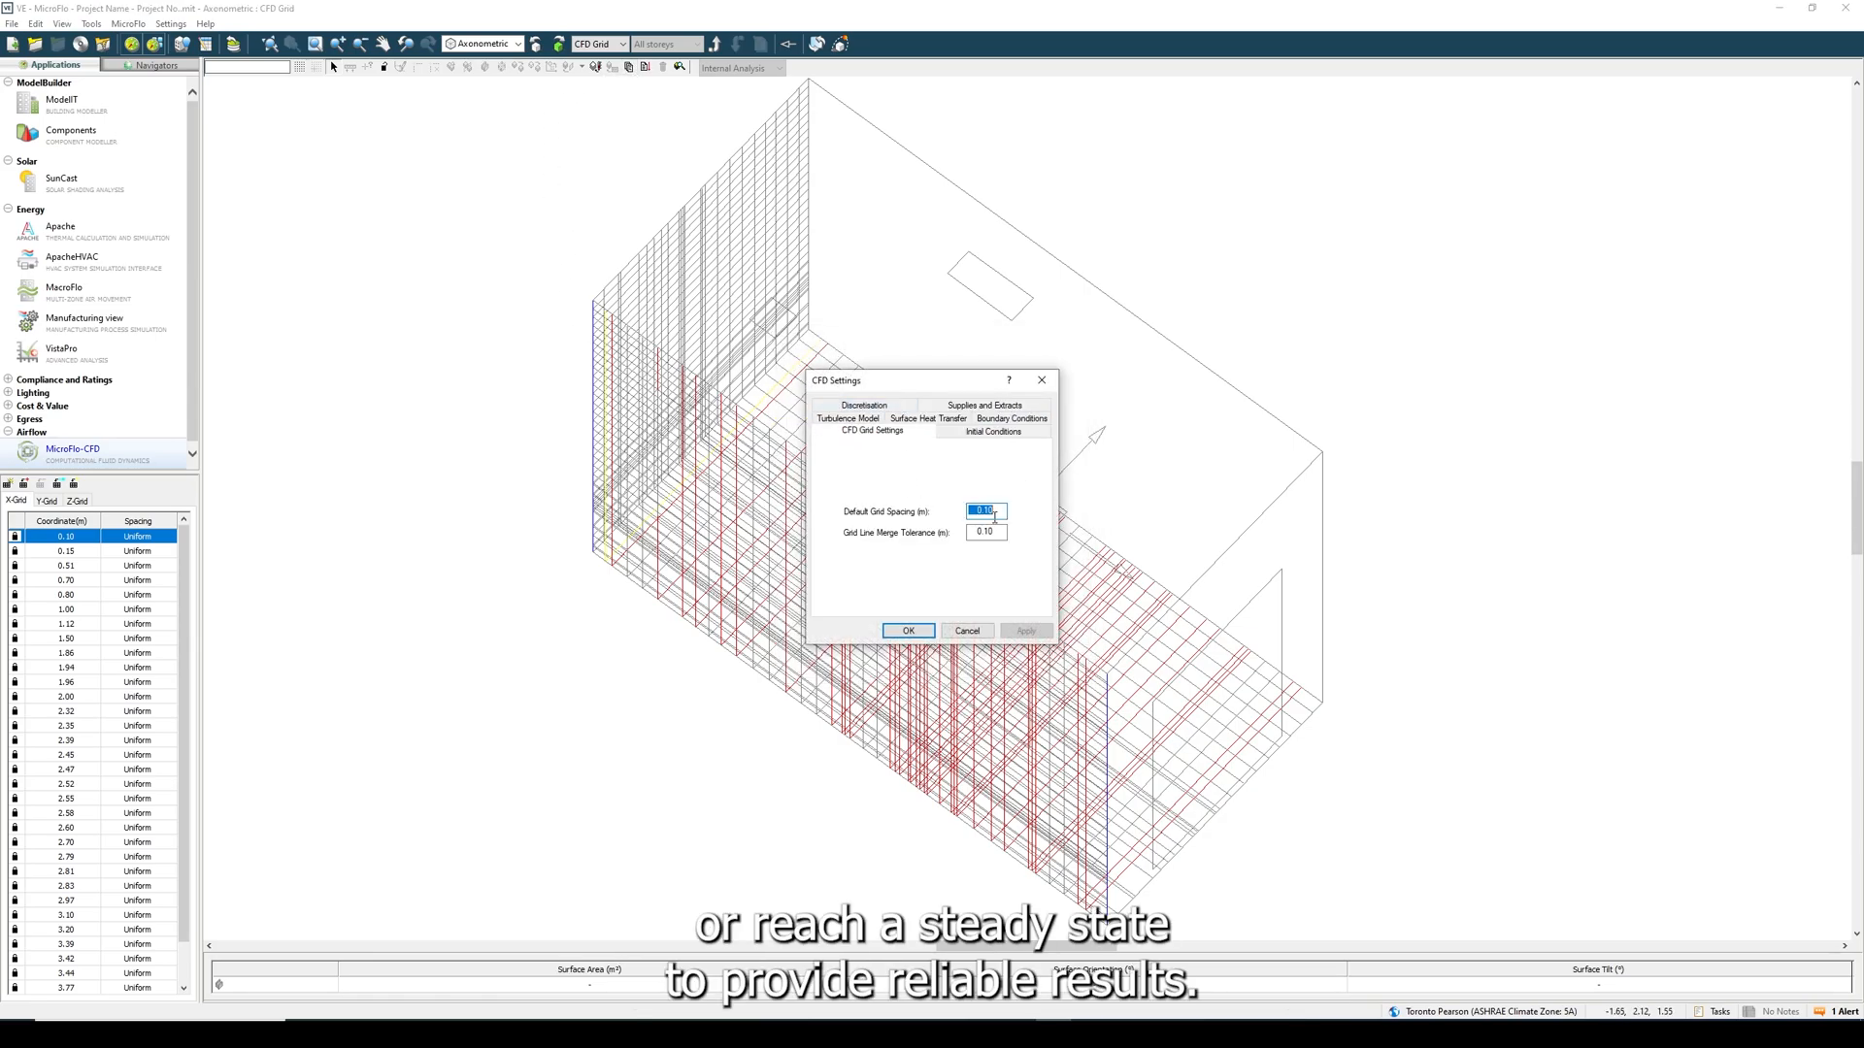
text(0.5)
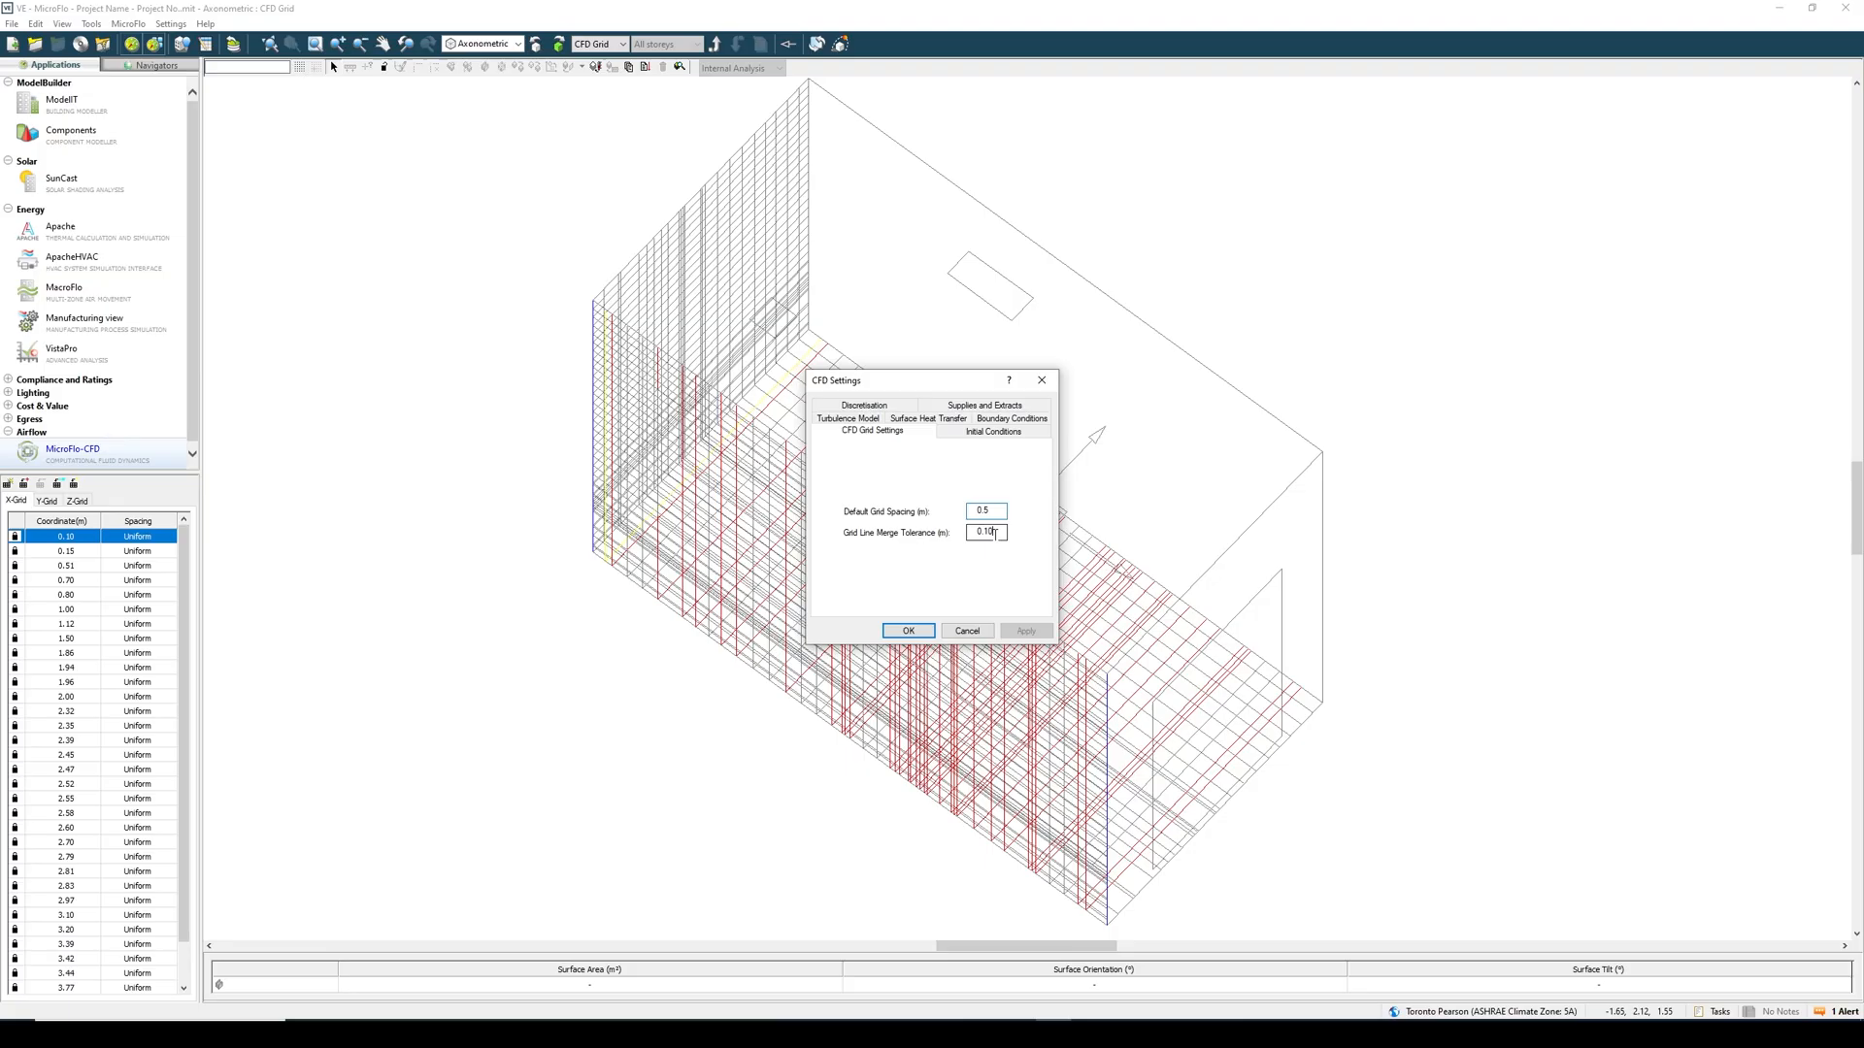
click(908, 631)
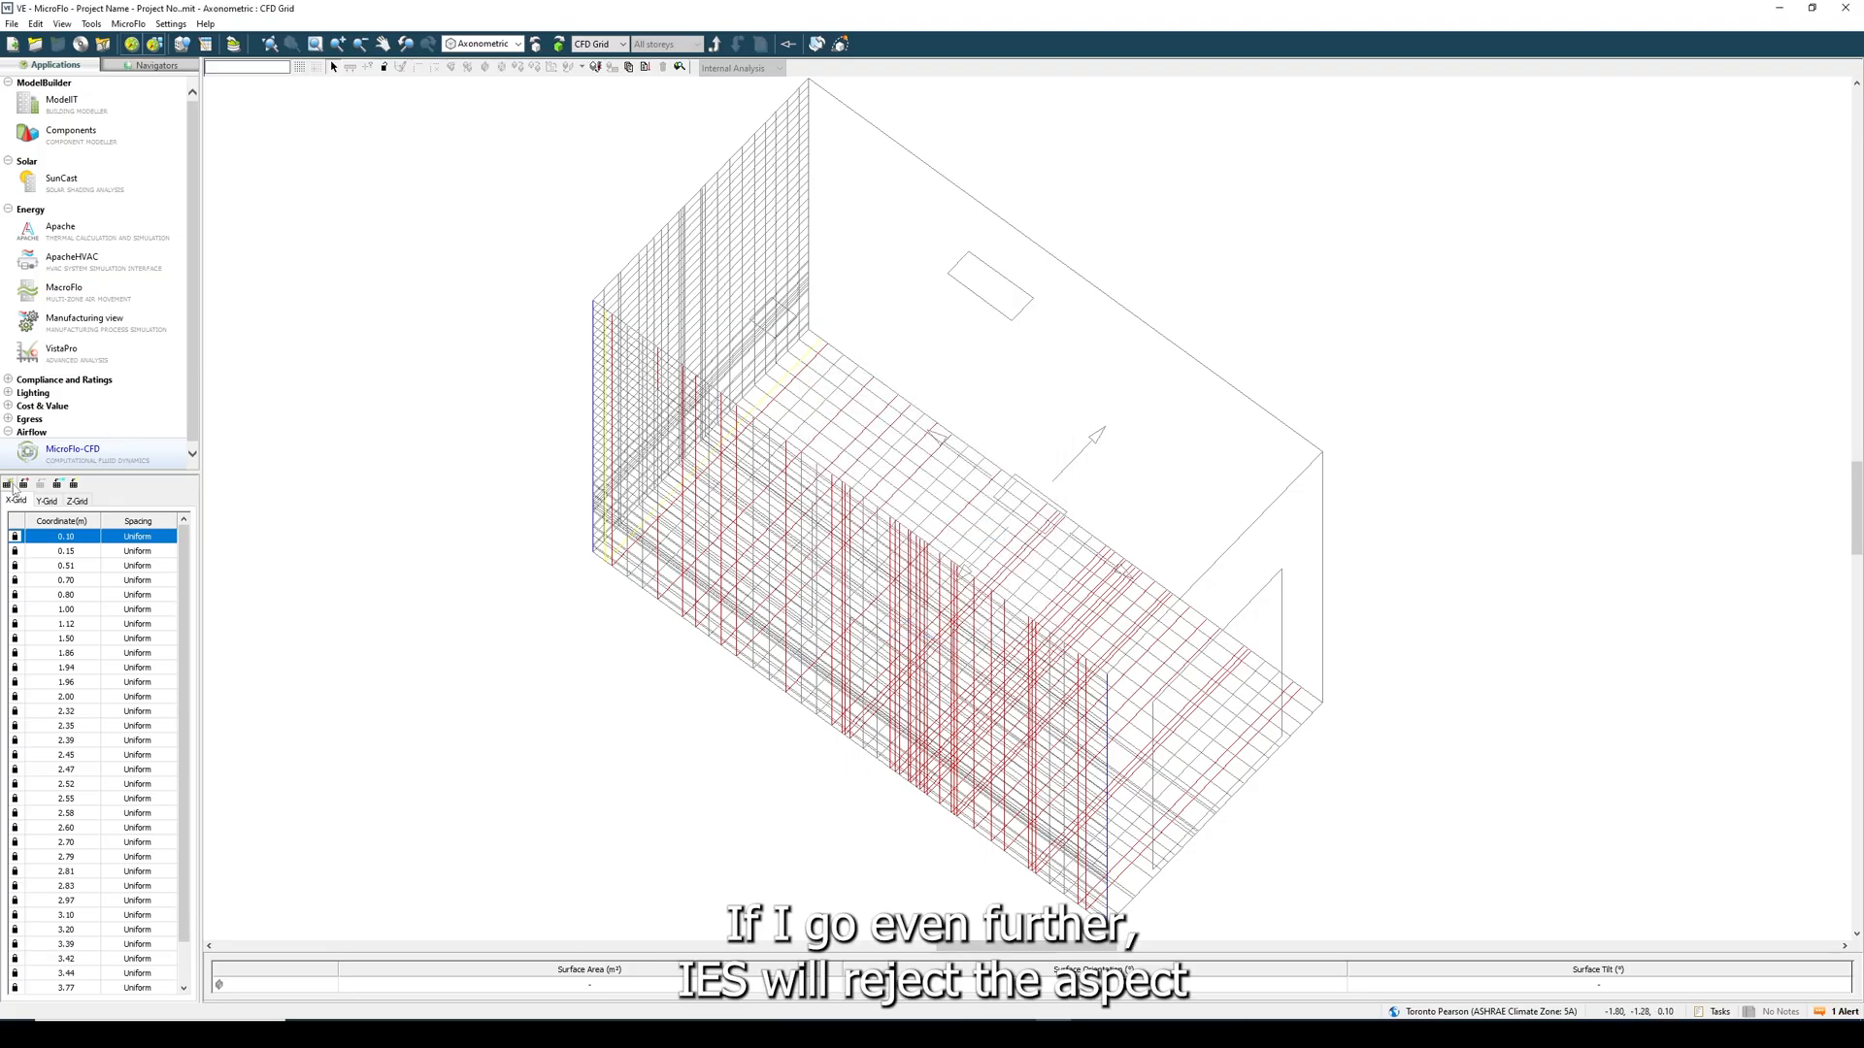
click(643, 68)
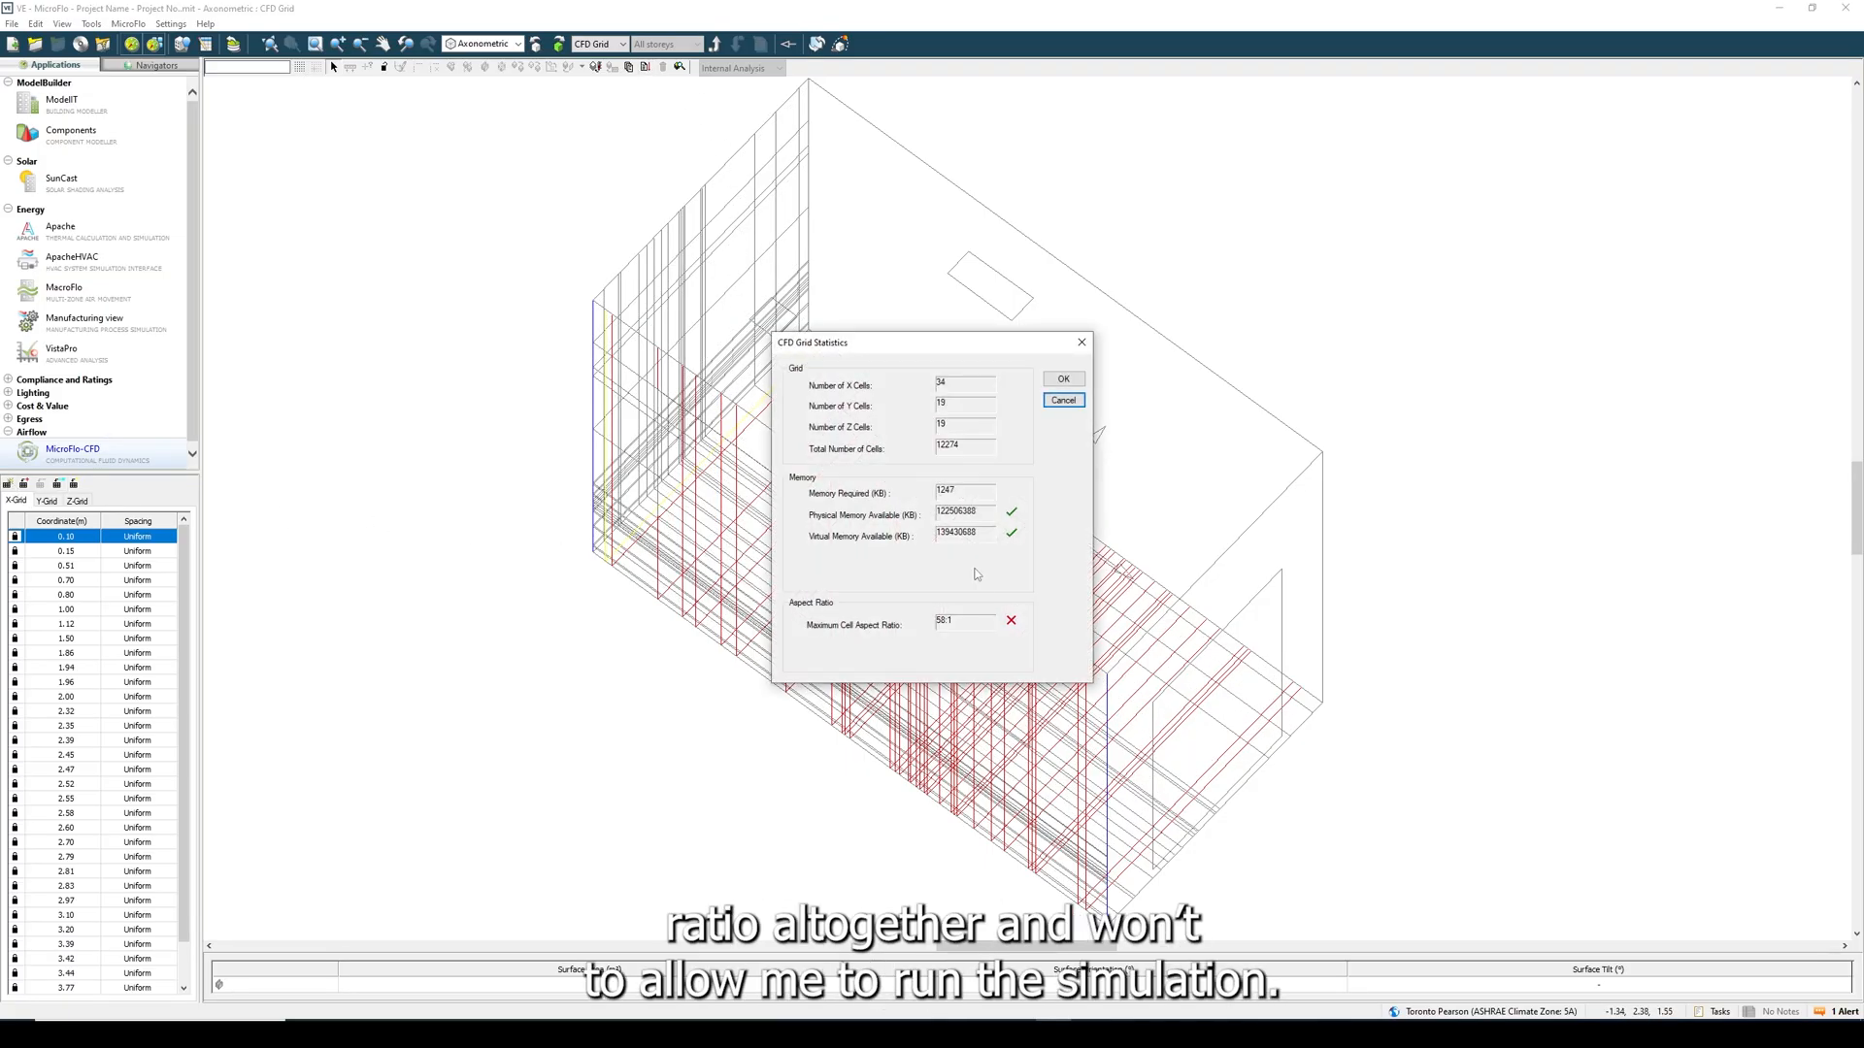
click(1063, 401)
- Set the default grid spacing and merge tolerance to 0.04 m and check the regenerated grid's statistics
click(628, 67)
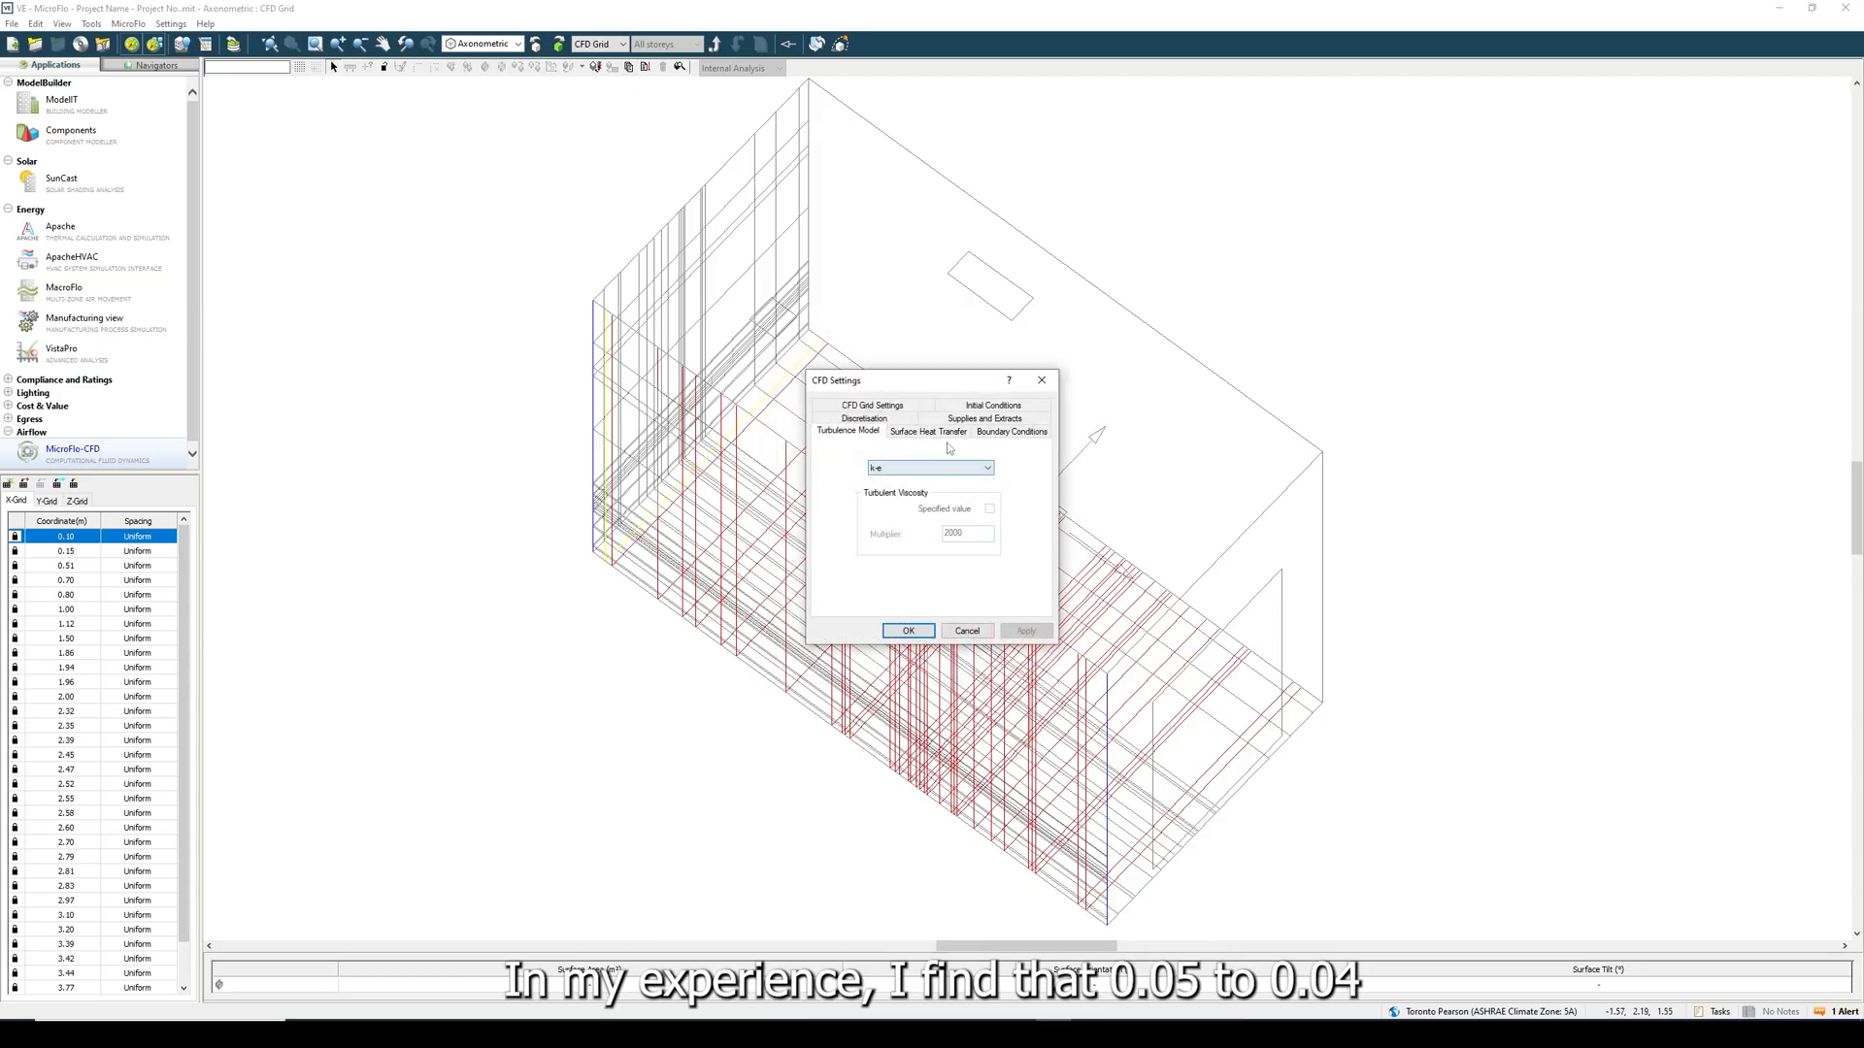
click(985, 432)
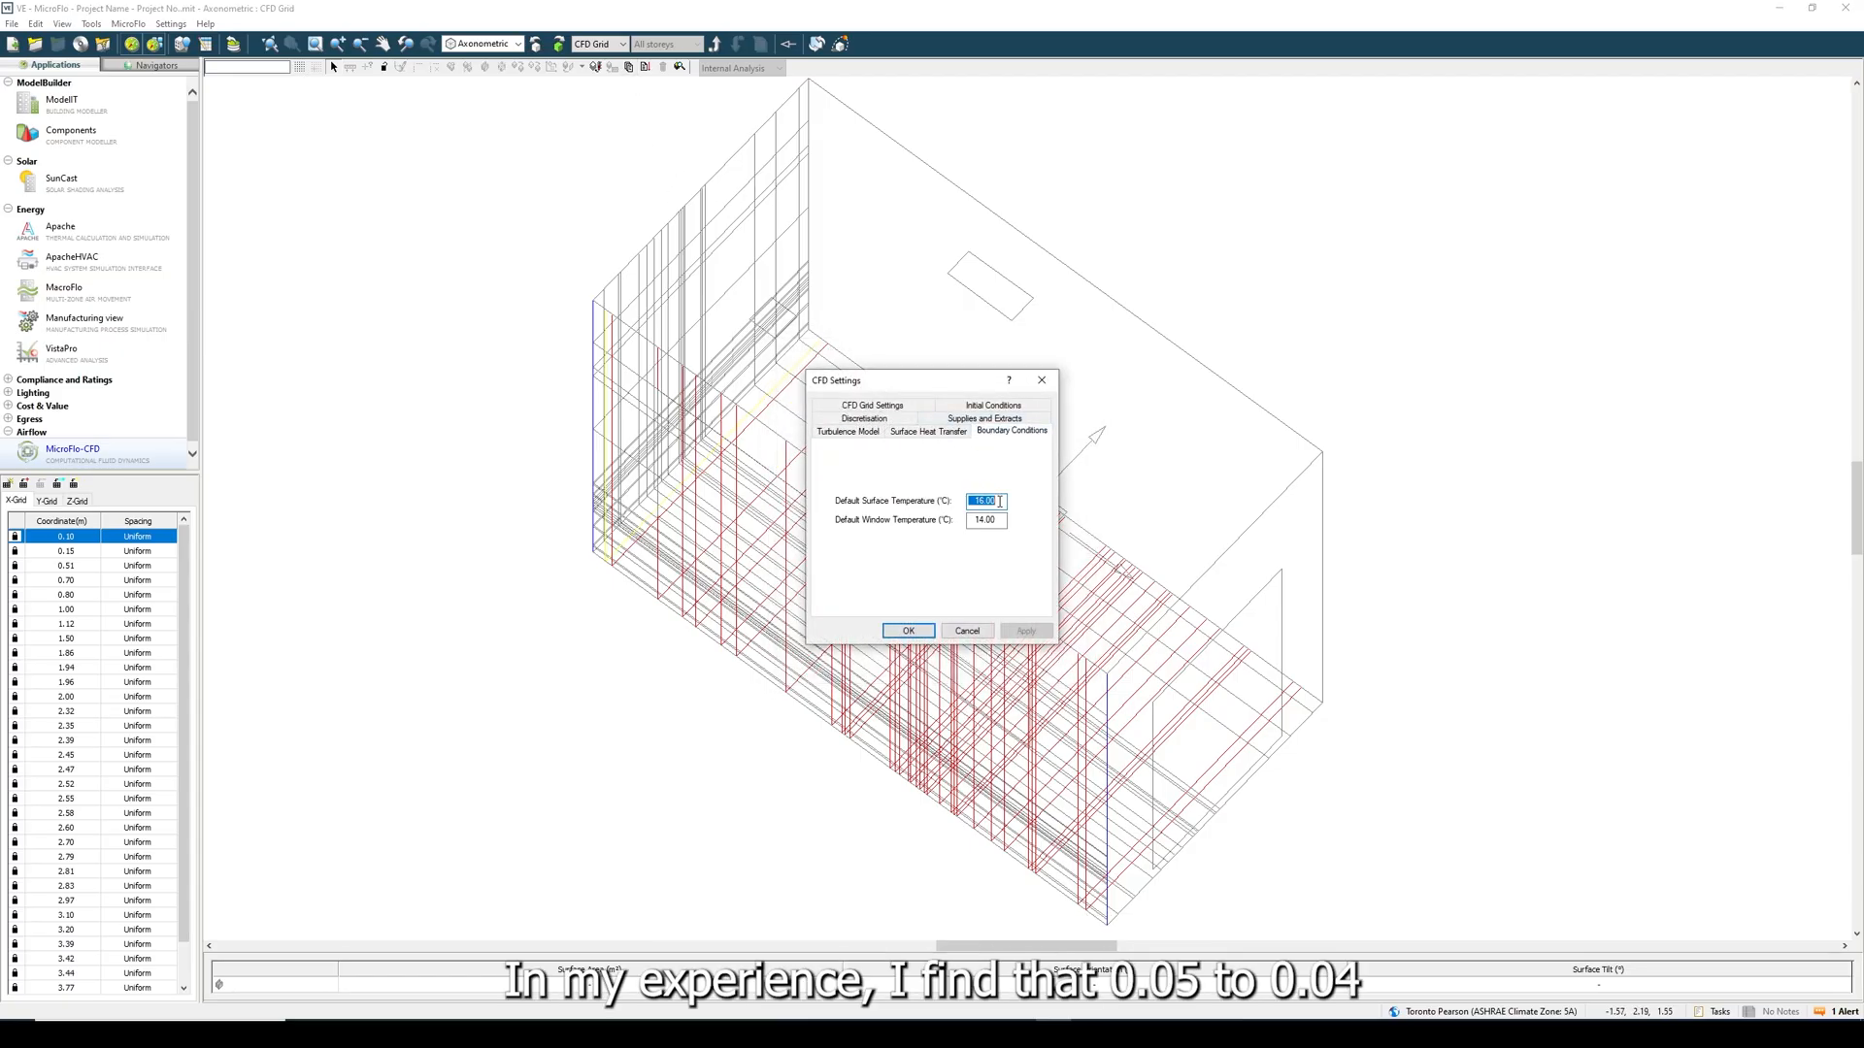
click(891, 405)
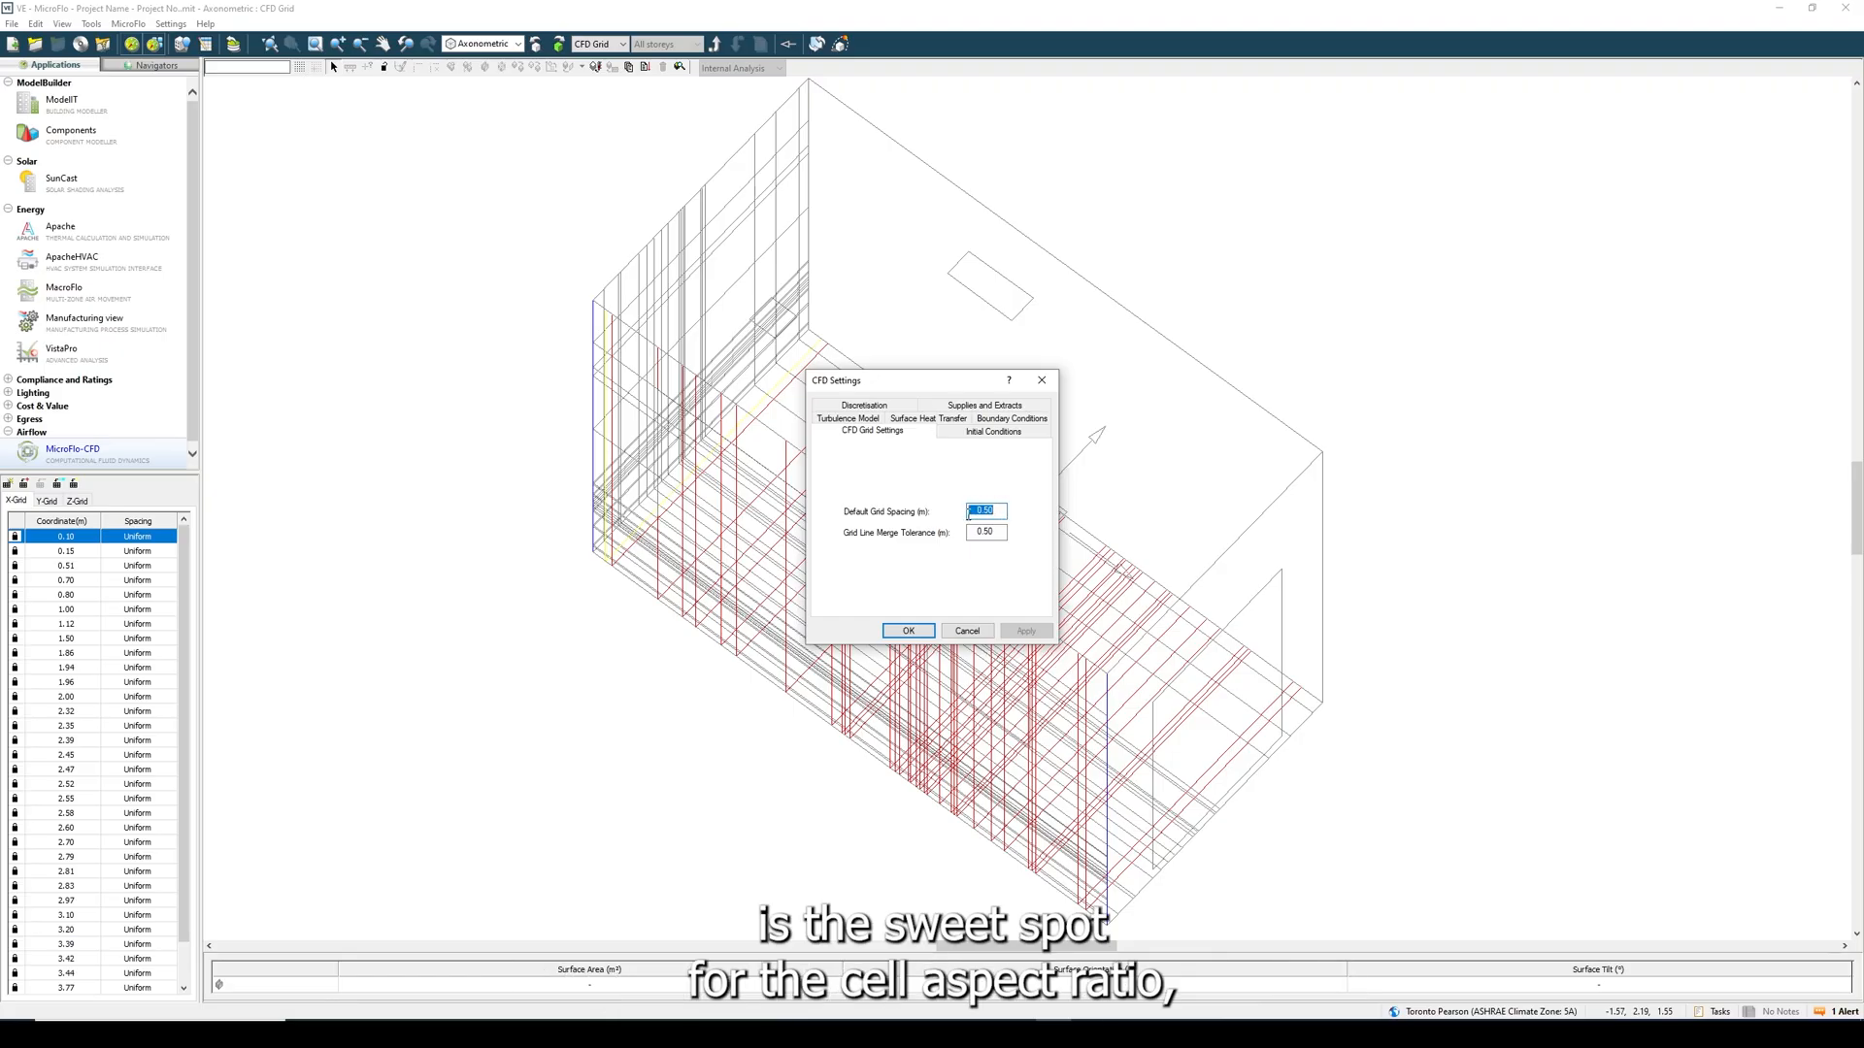
text(0.0)
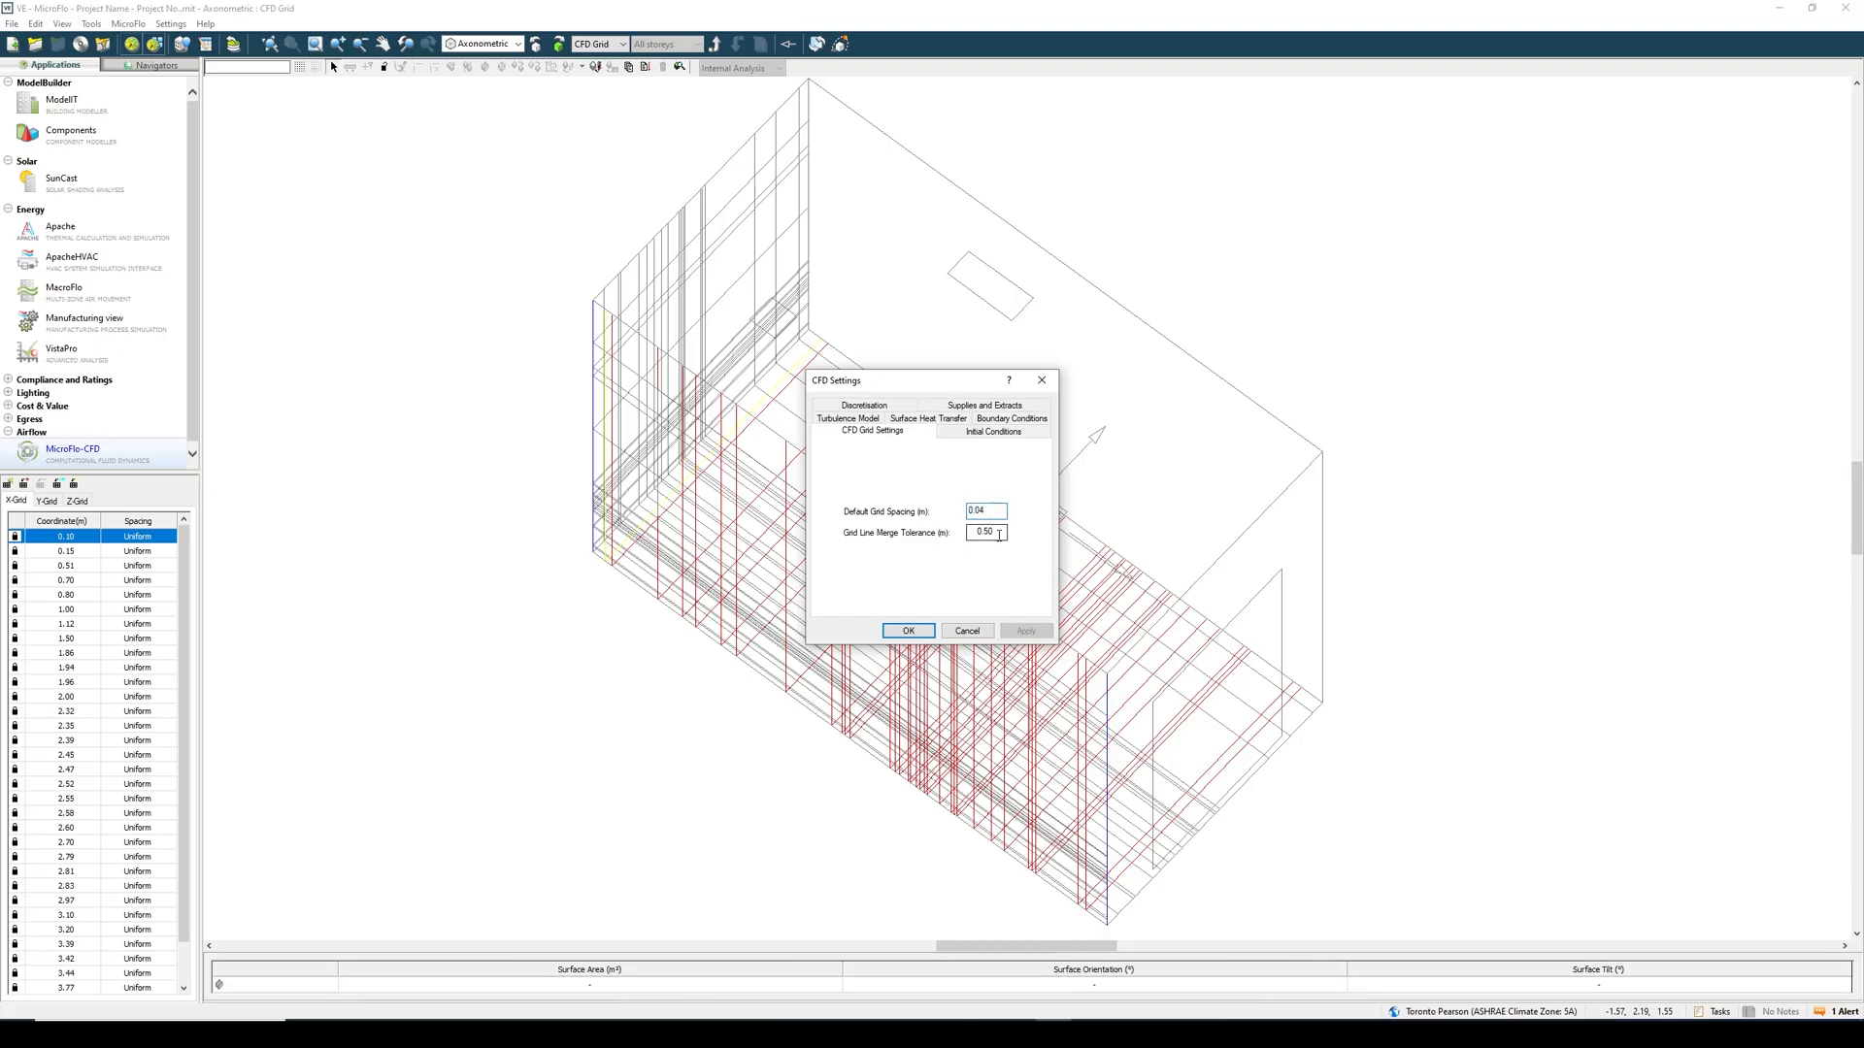
drag(998, 534, 980, 537)
key(BackSpace)
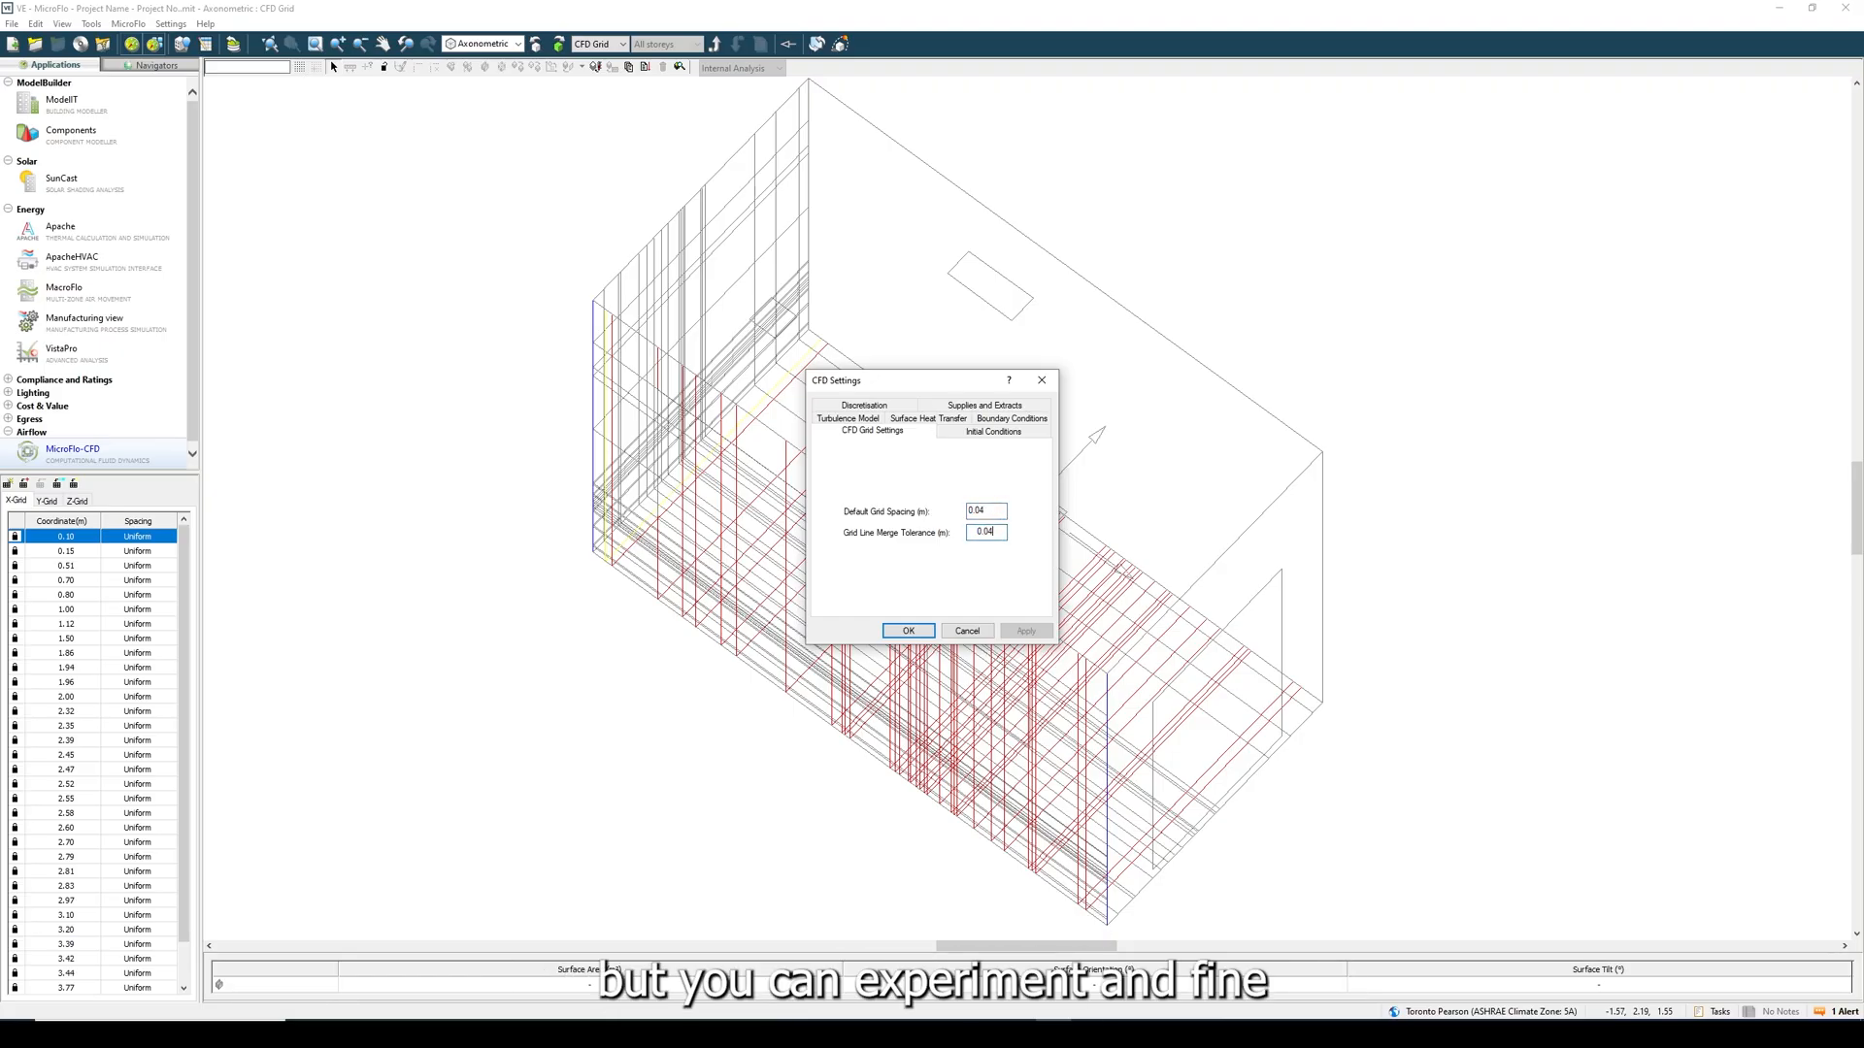
click(907, 631)
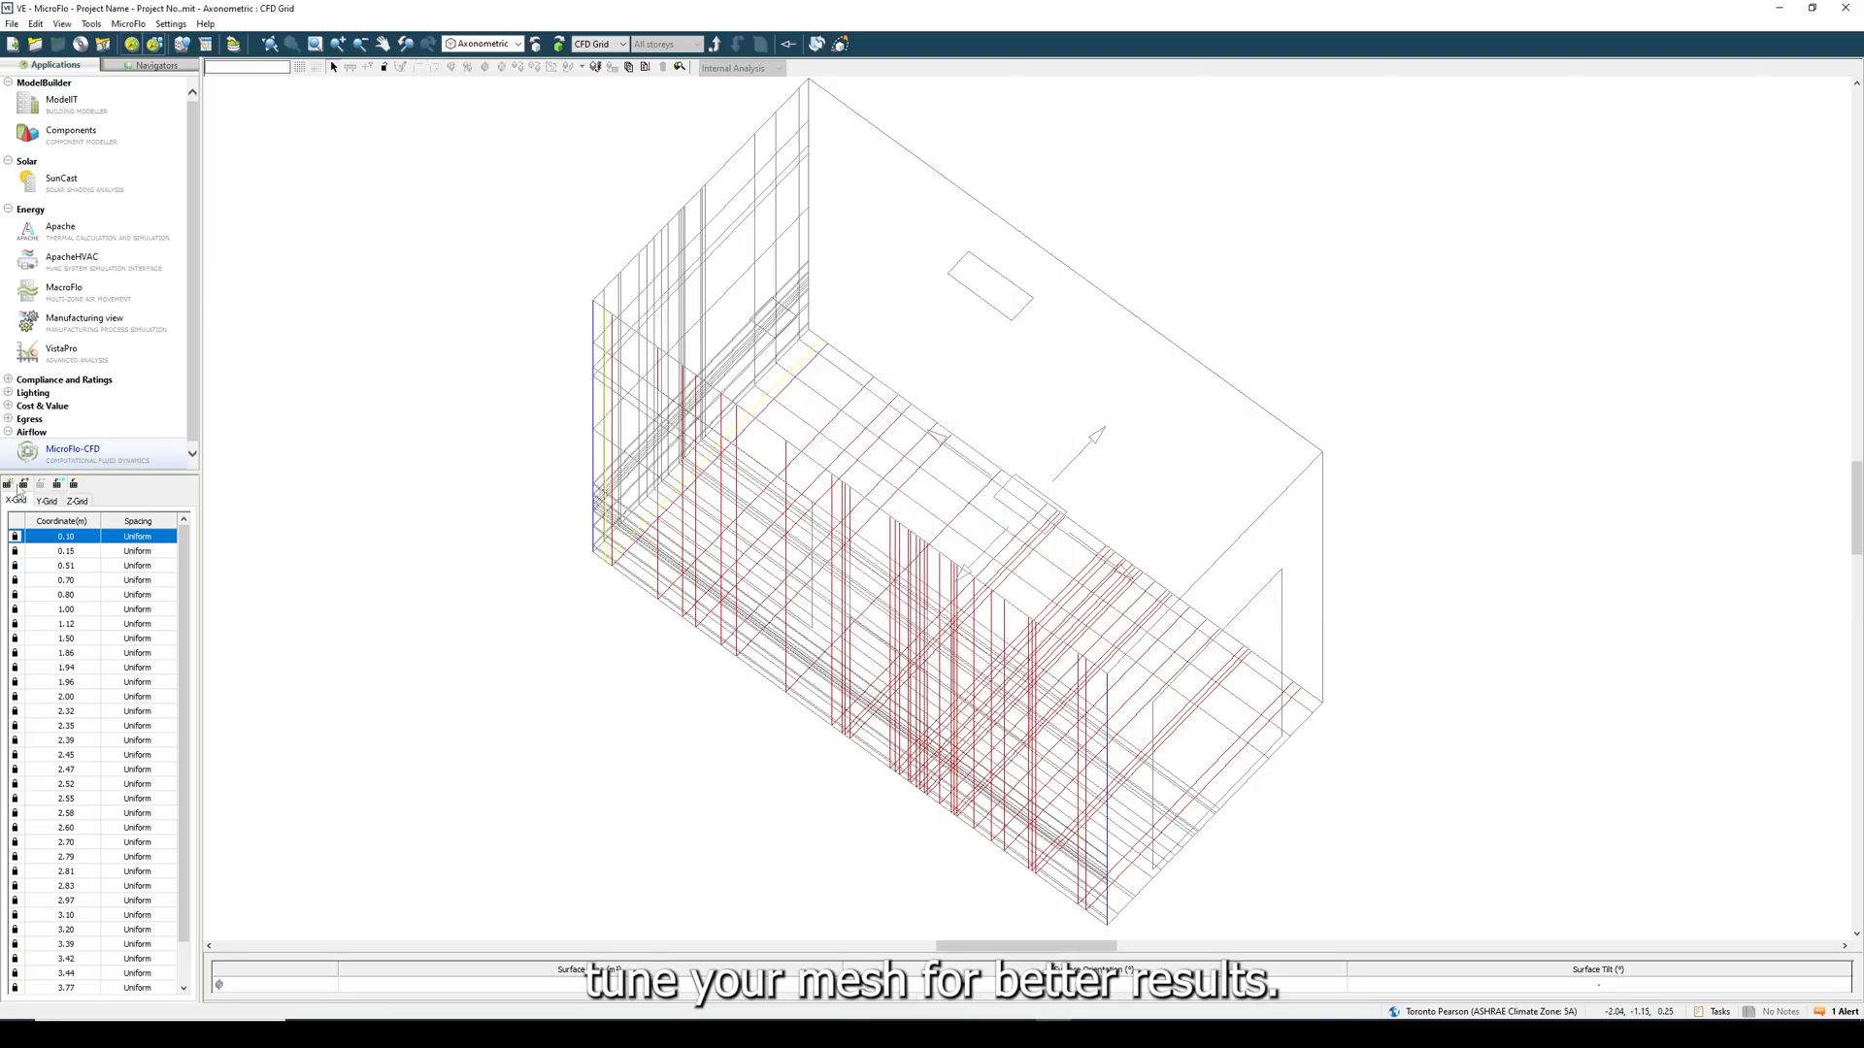
click(645, 68)
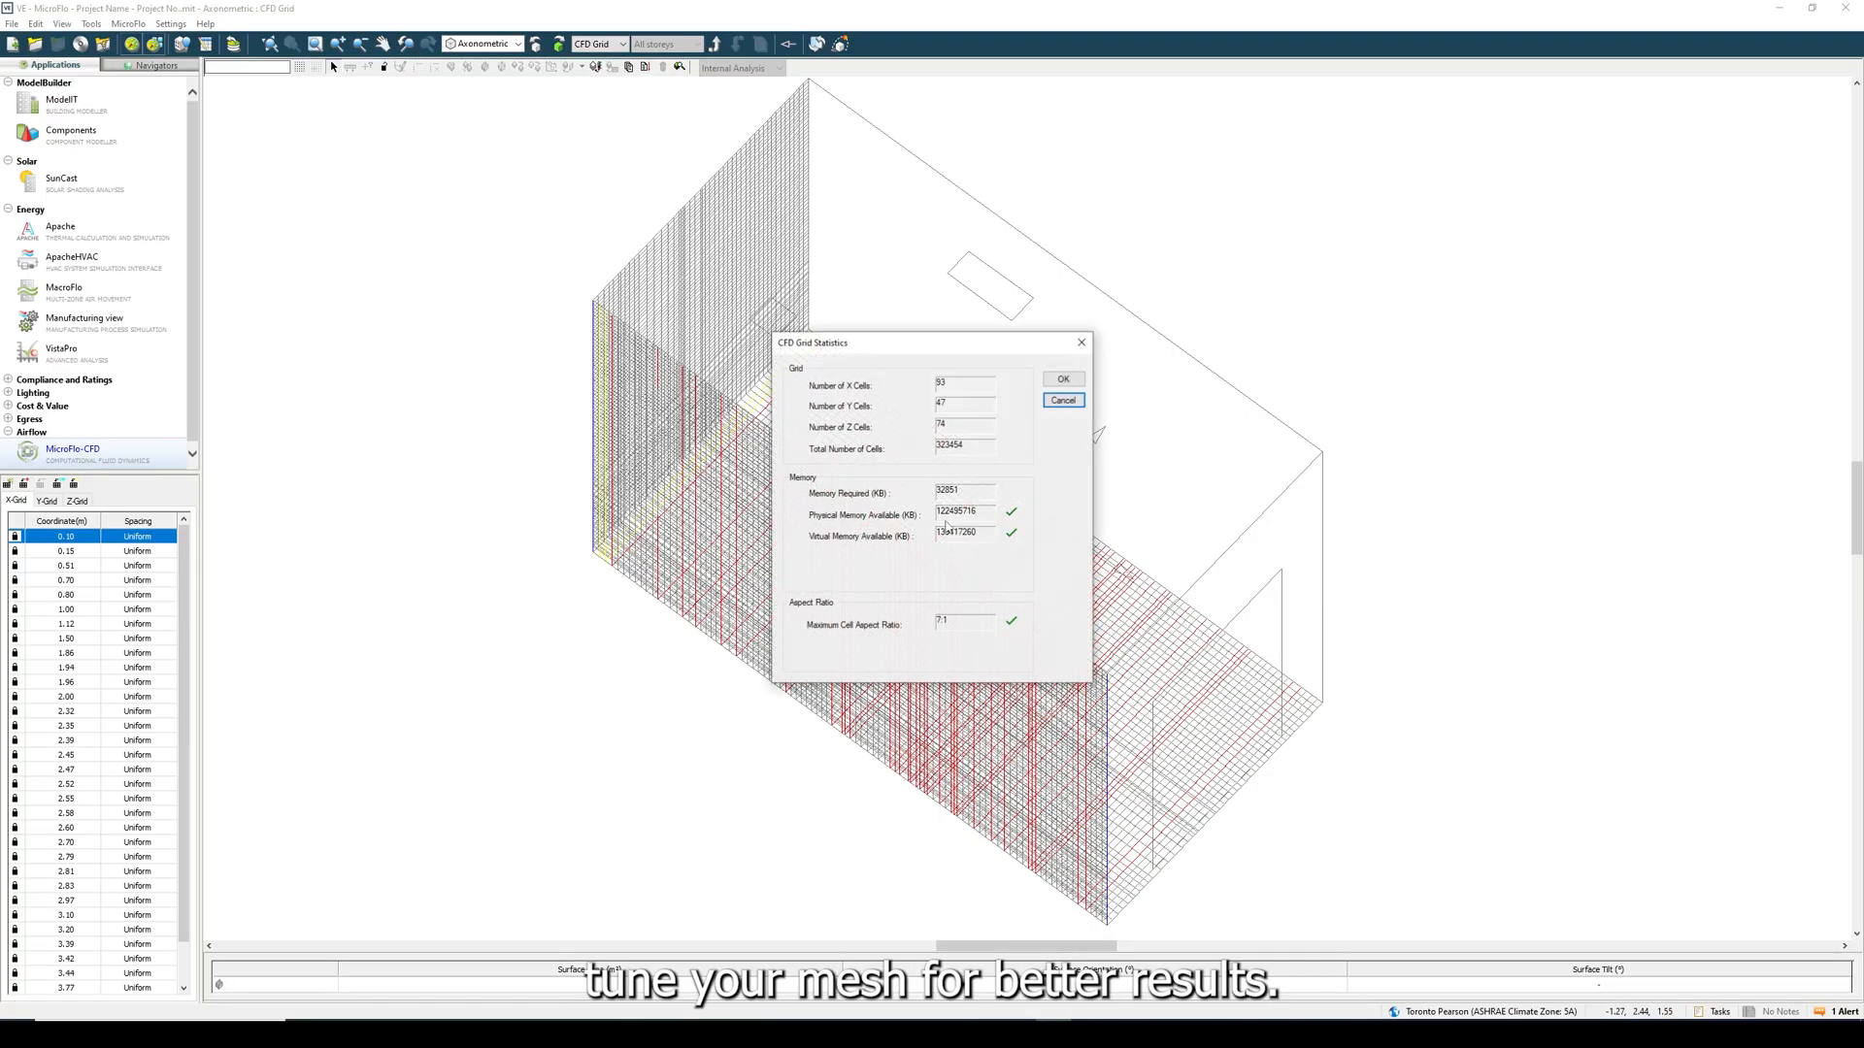
click(1064, 381)
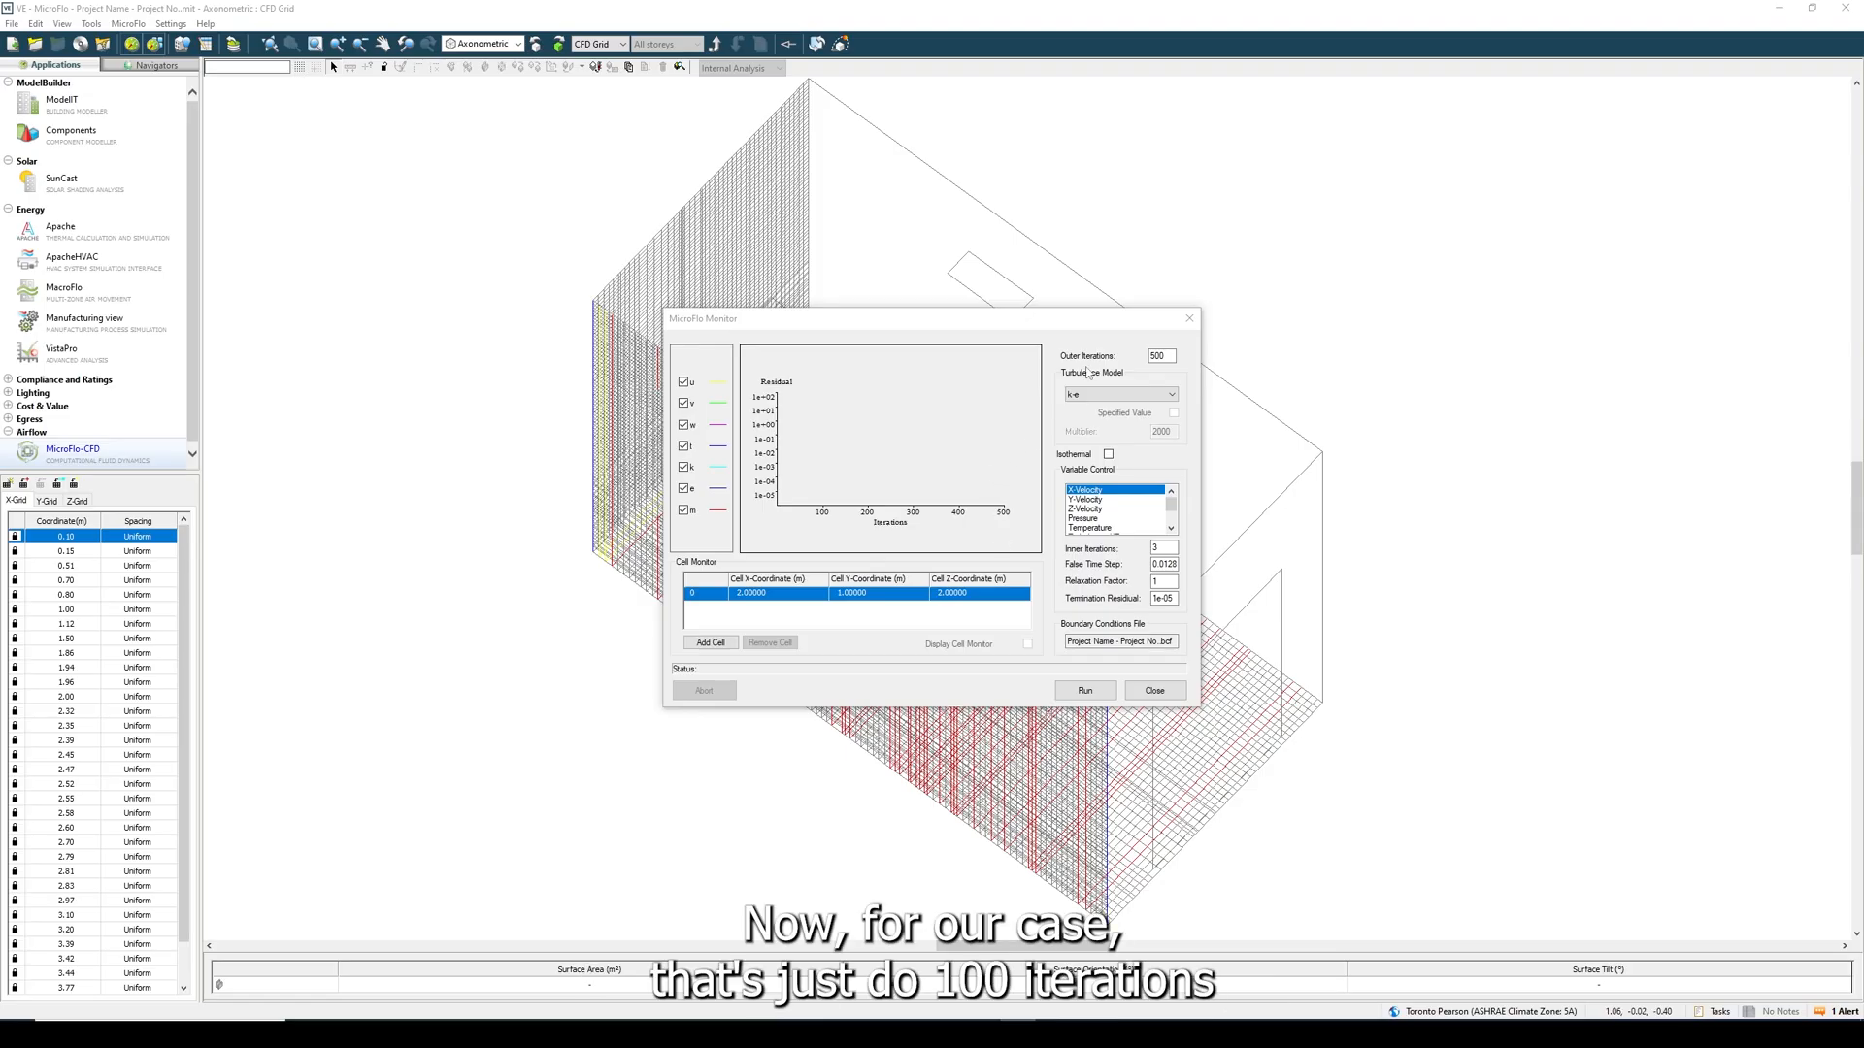
- Run the CFD simulation with 100 outer iterations and close the MicroFlo Monitor when it finishes
drag(1167, 357, 1134, 362)
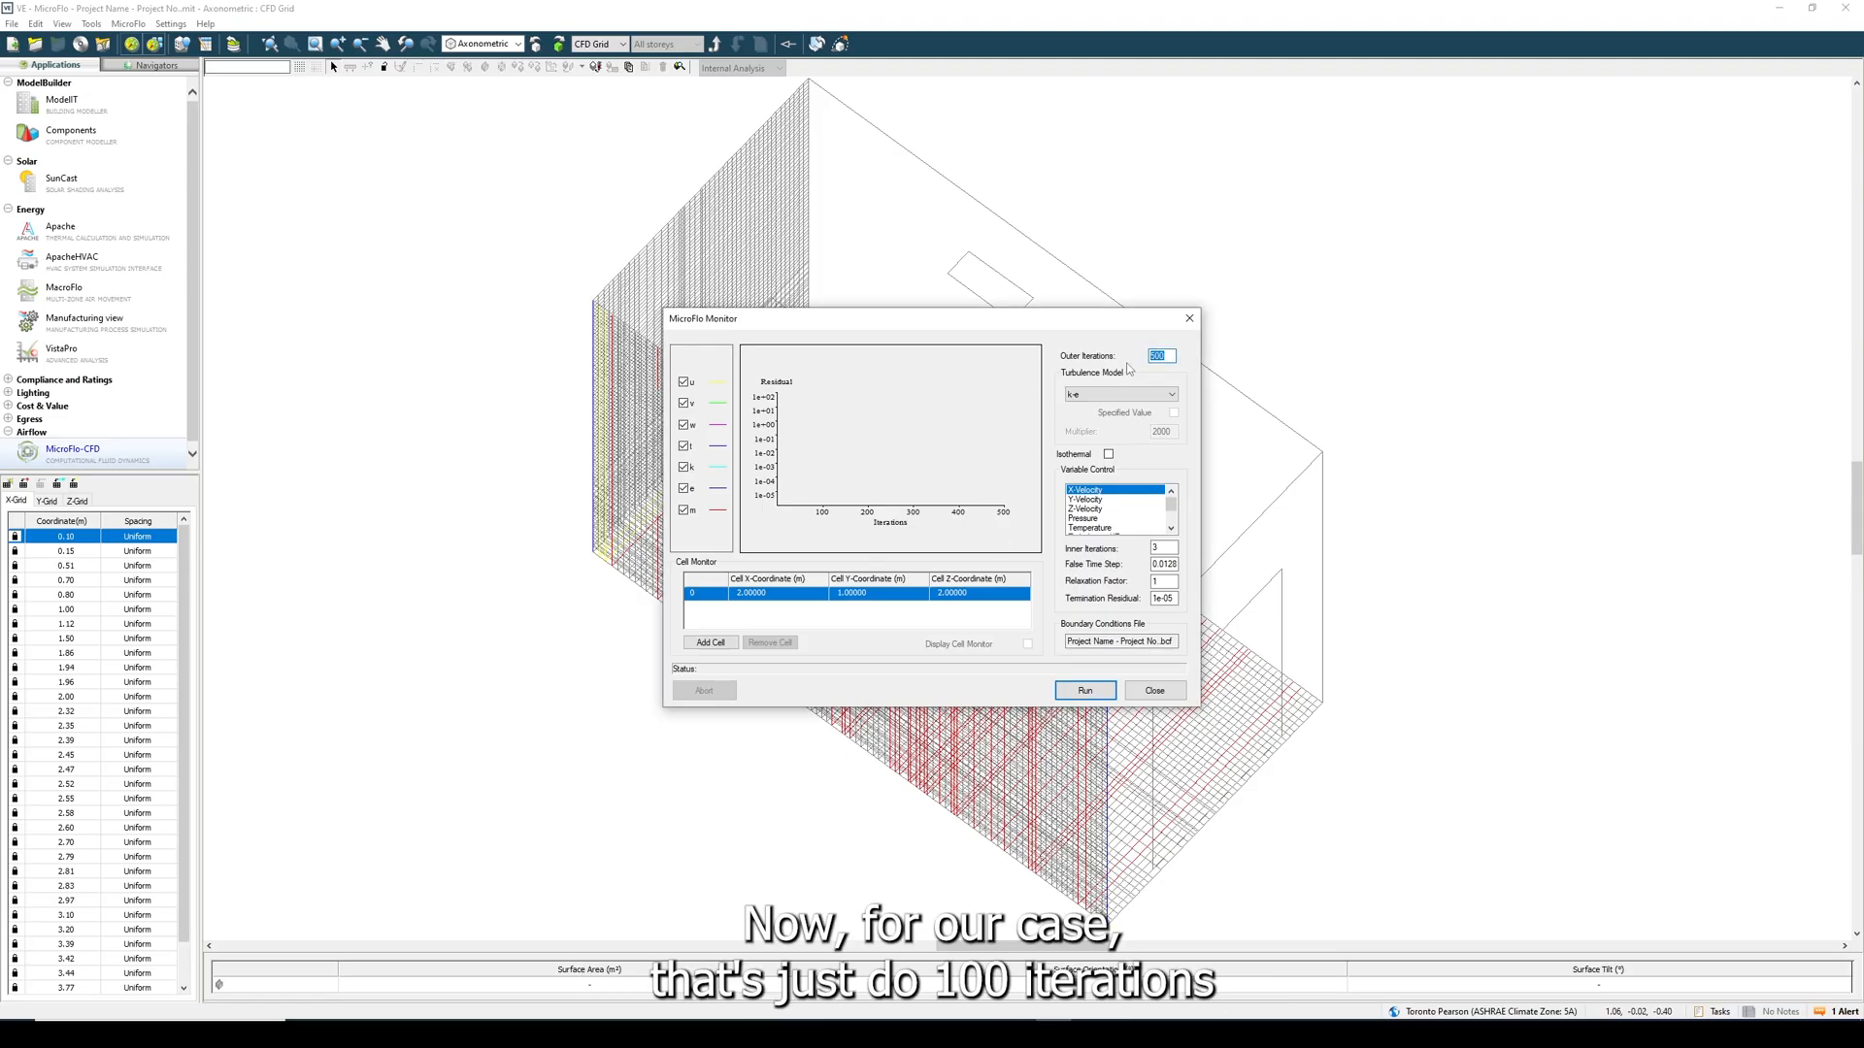
text(10)
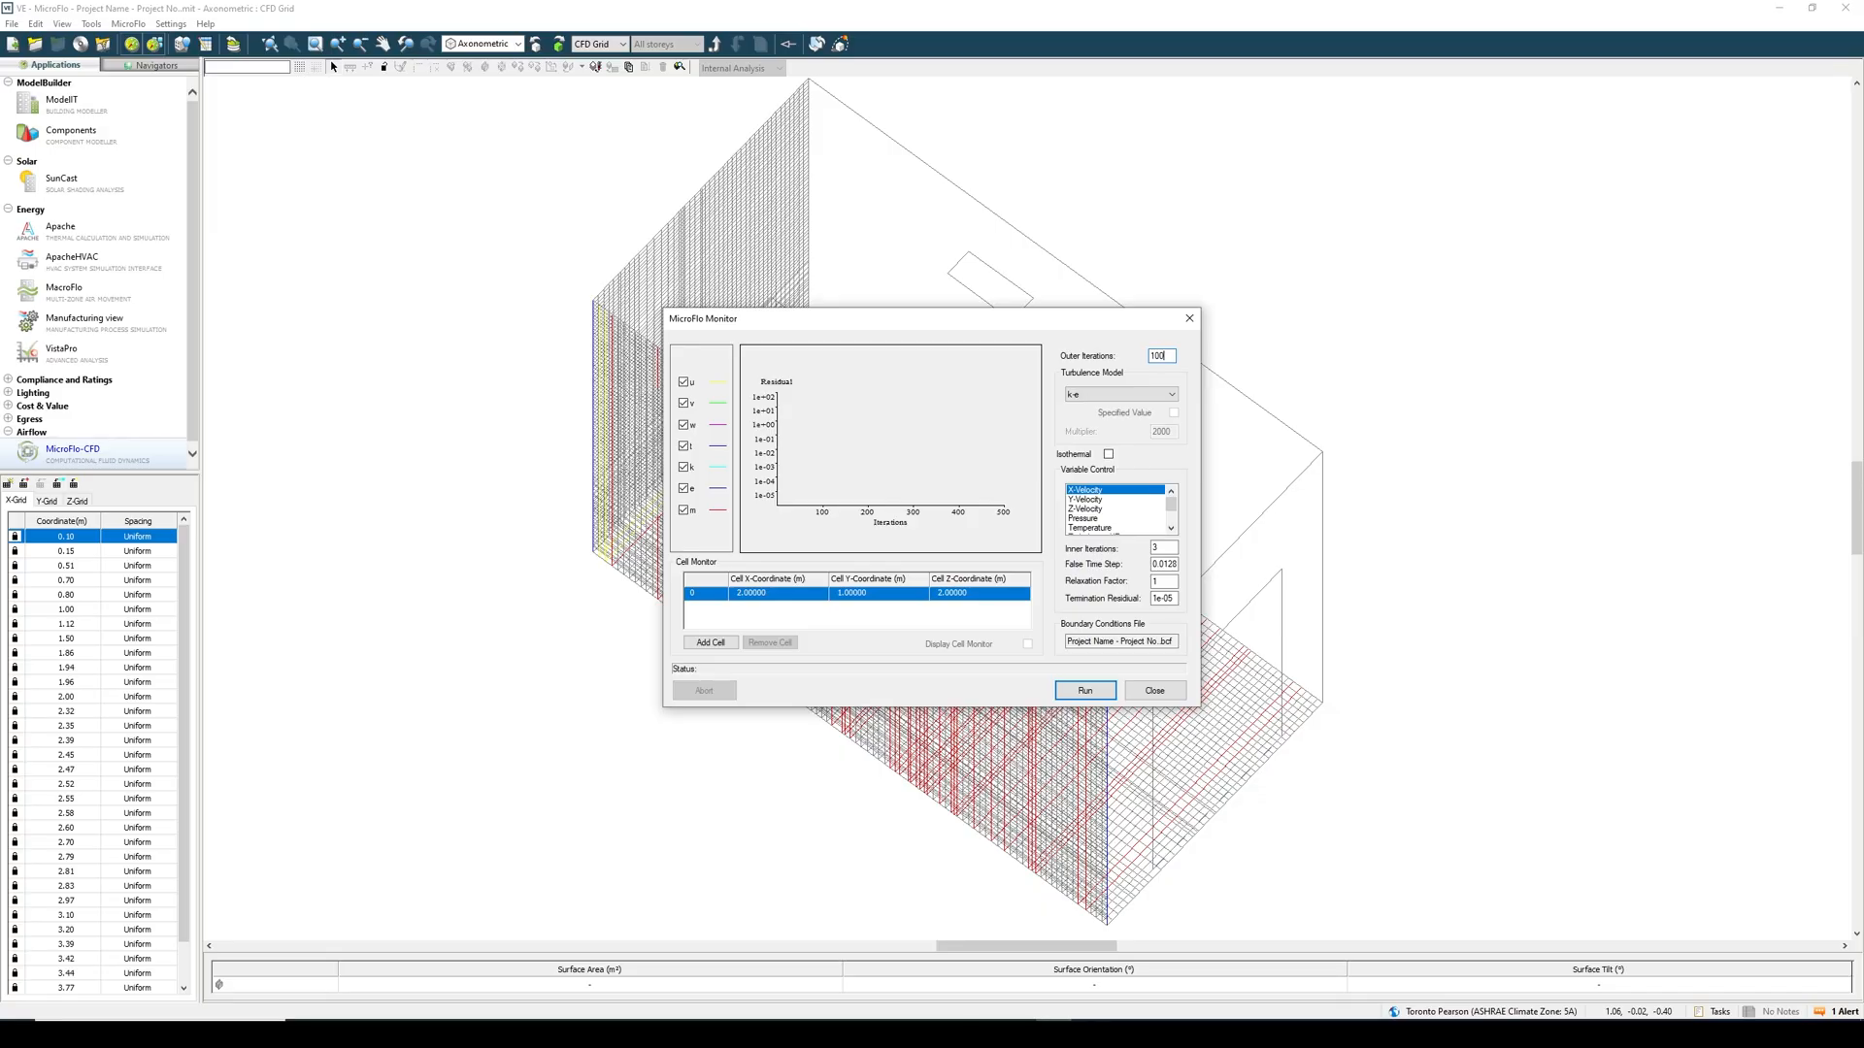
click(1091, 692)
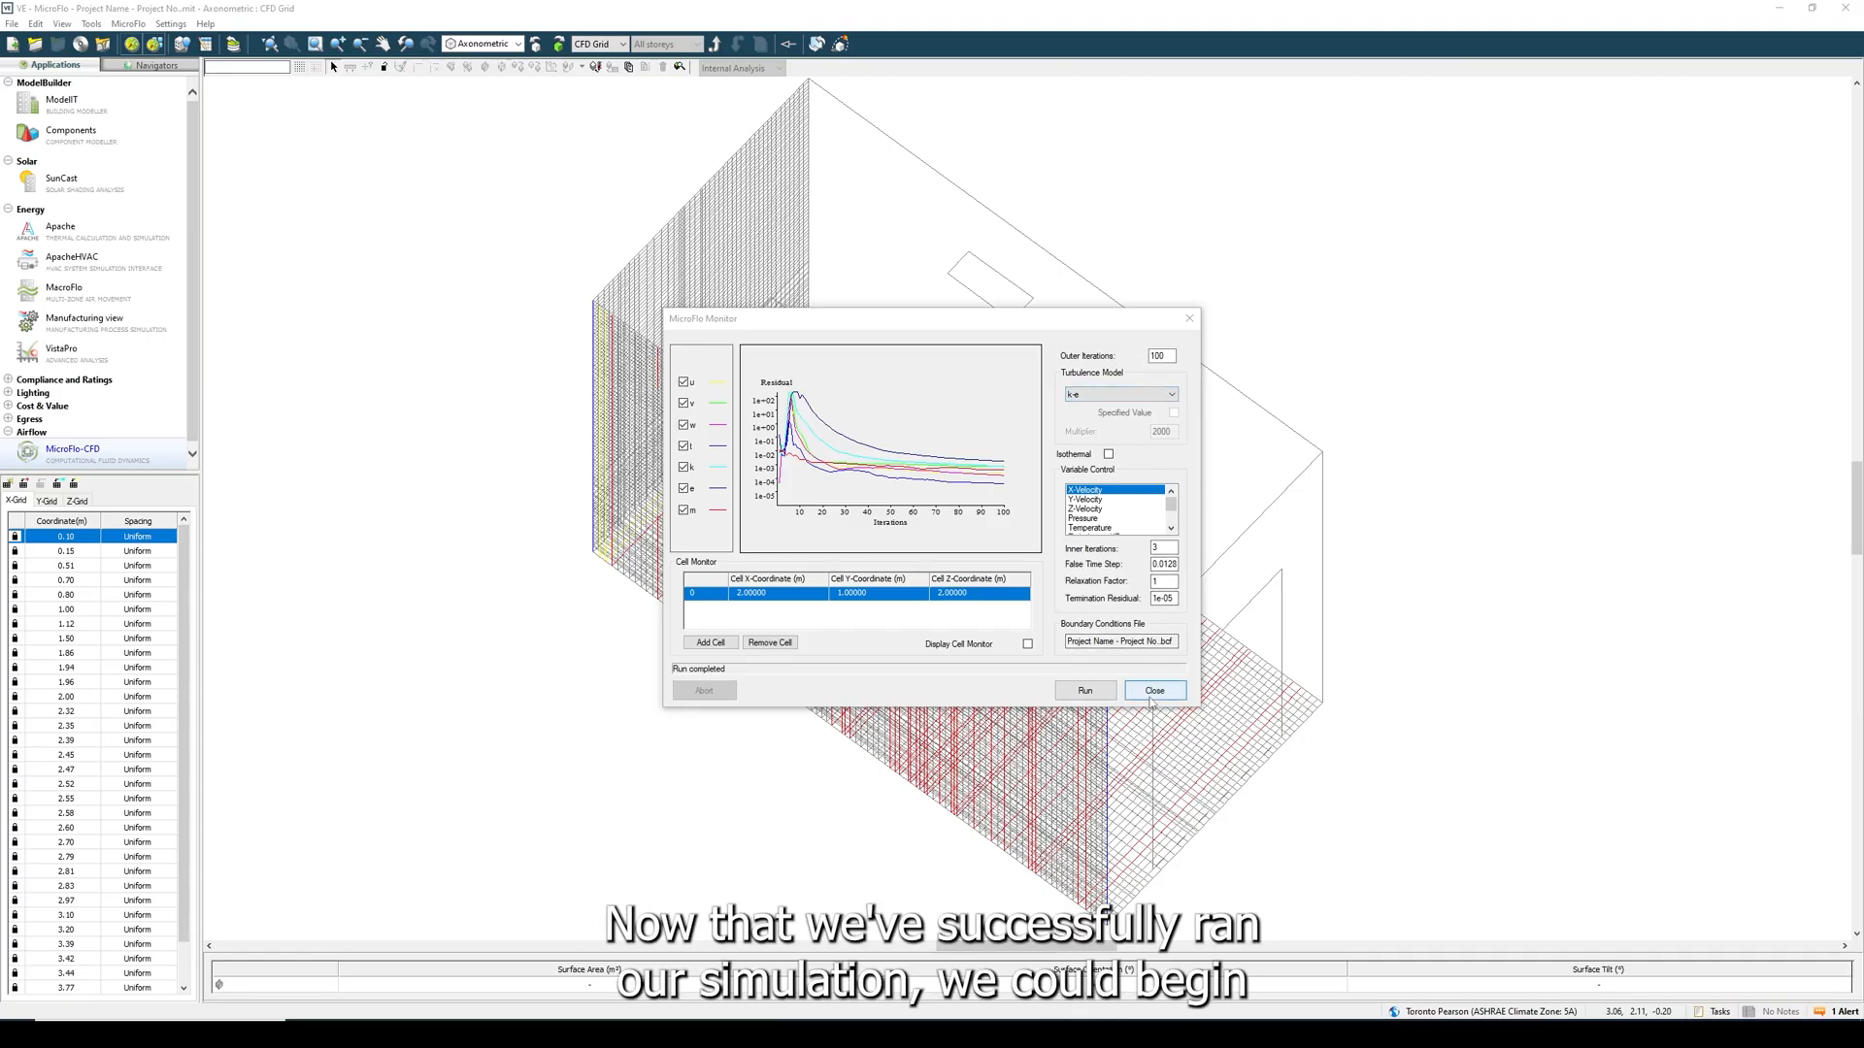
click(1150, 691)
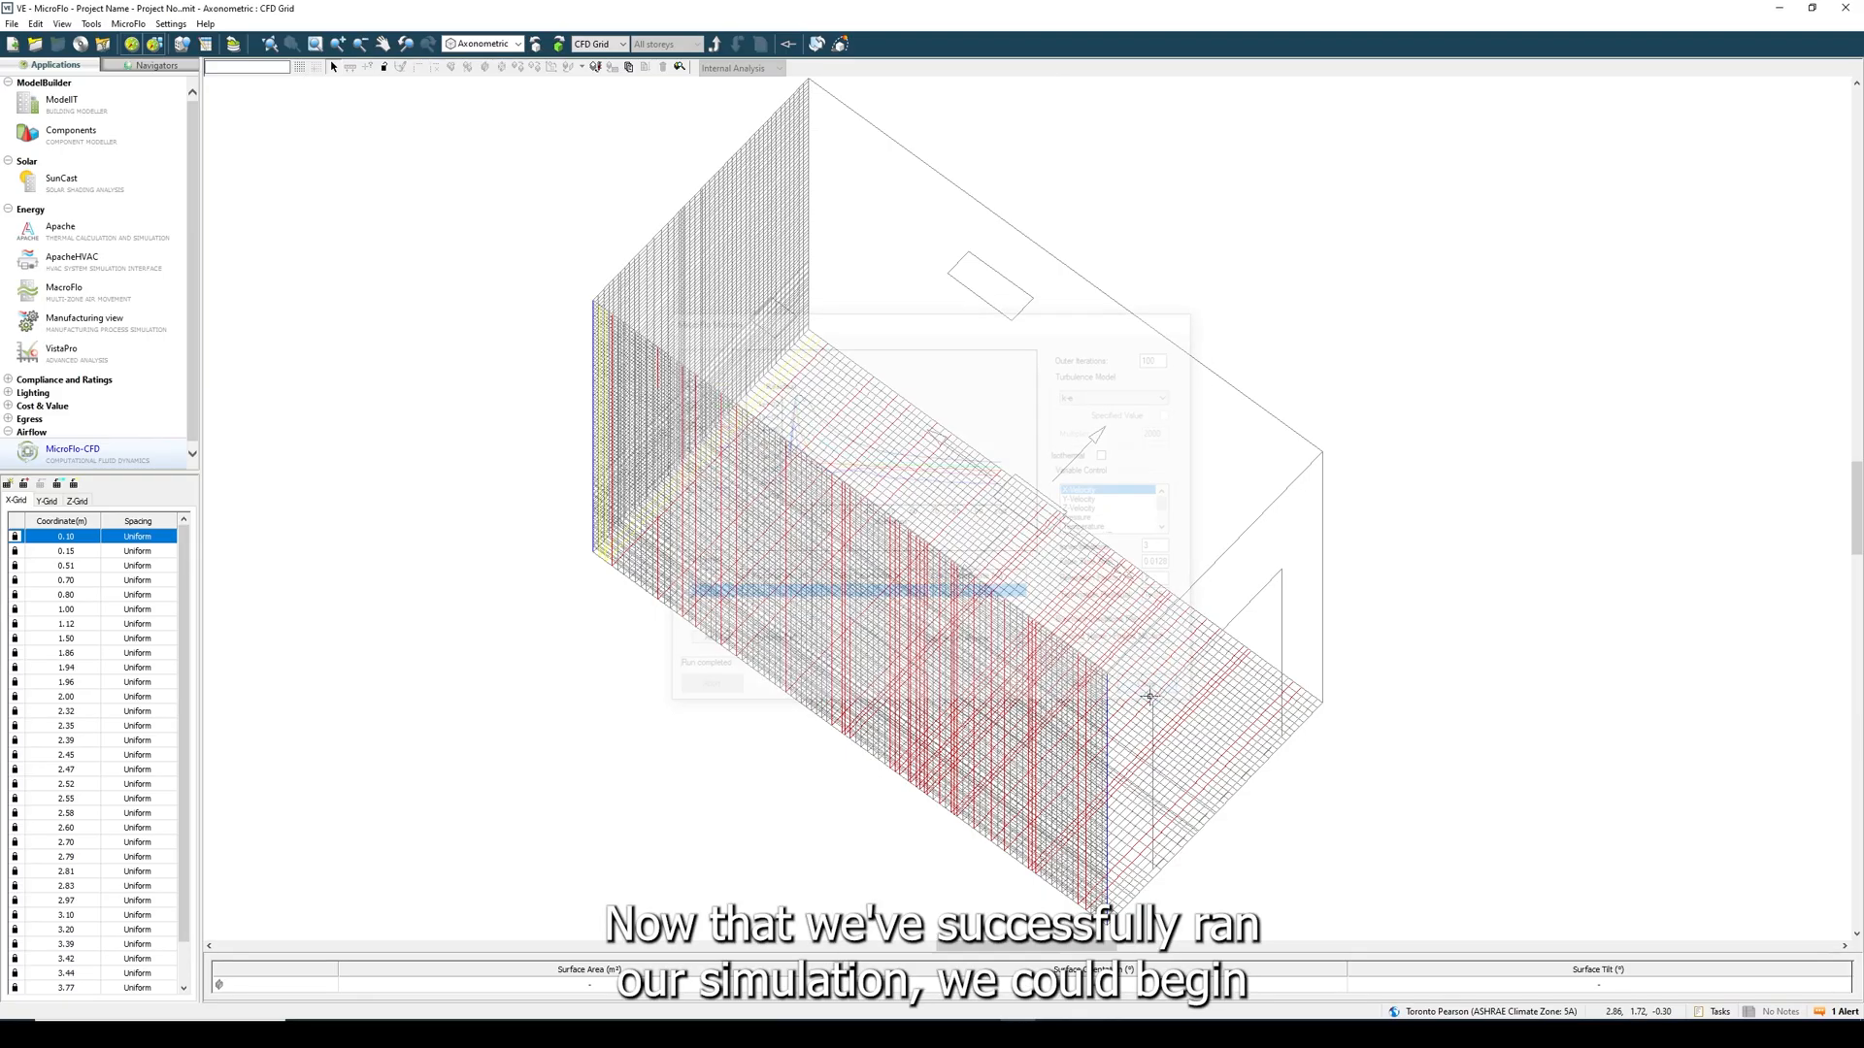
- Open the results in MicroFlo Viewer and rotate the room from plan to a three-dimensional view
click(682, 70)
click(535, 48)
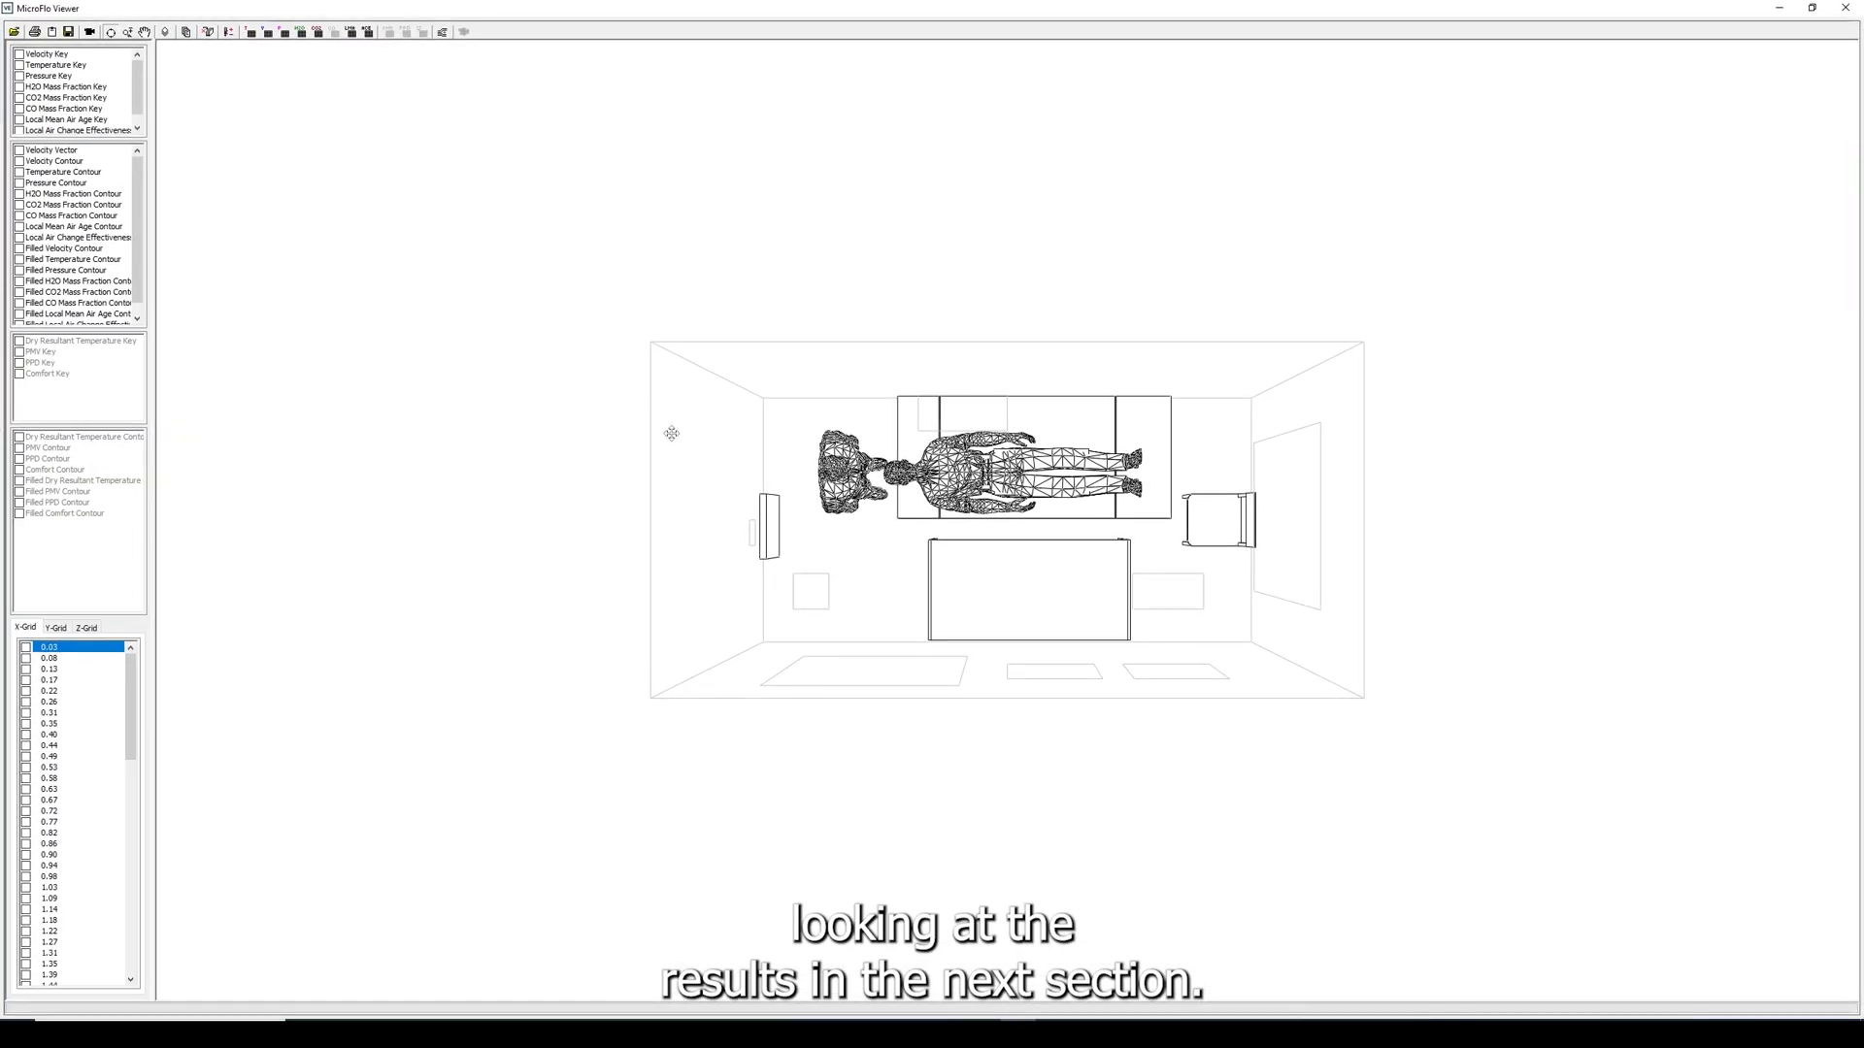
drag(670, 433, 582, 300)
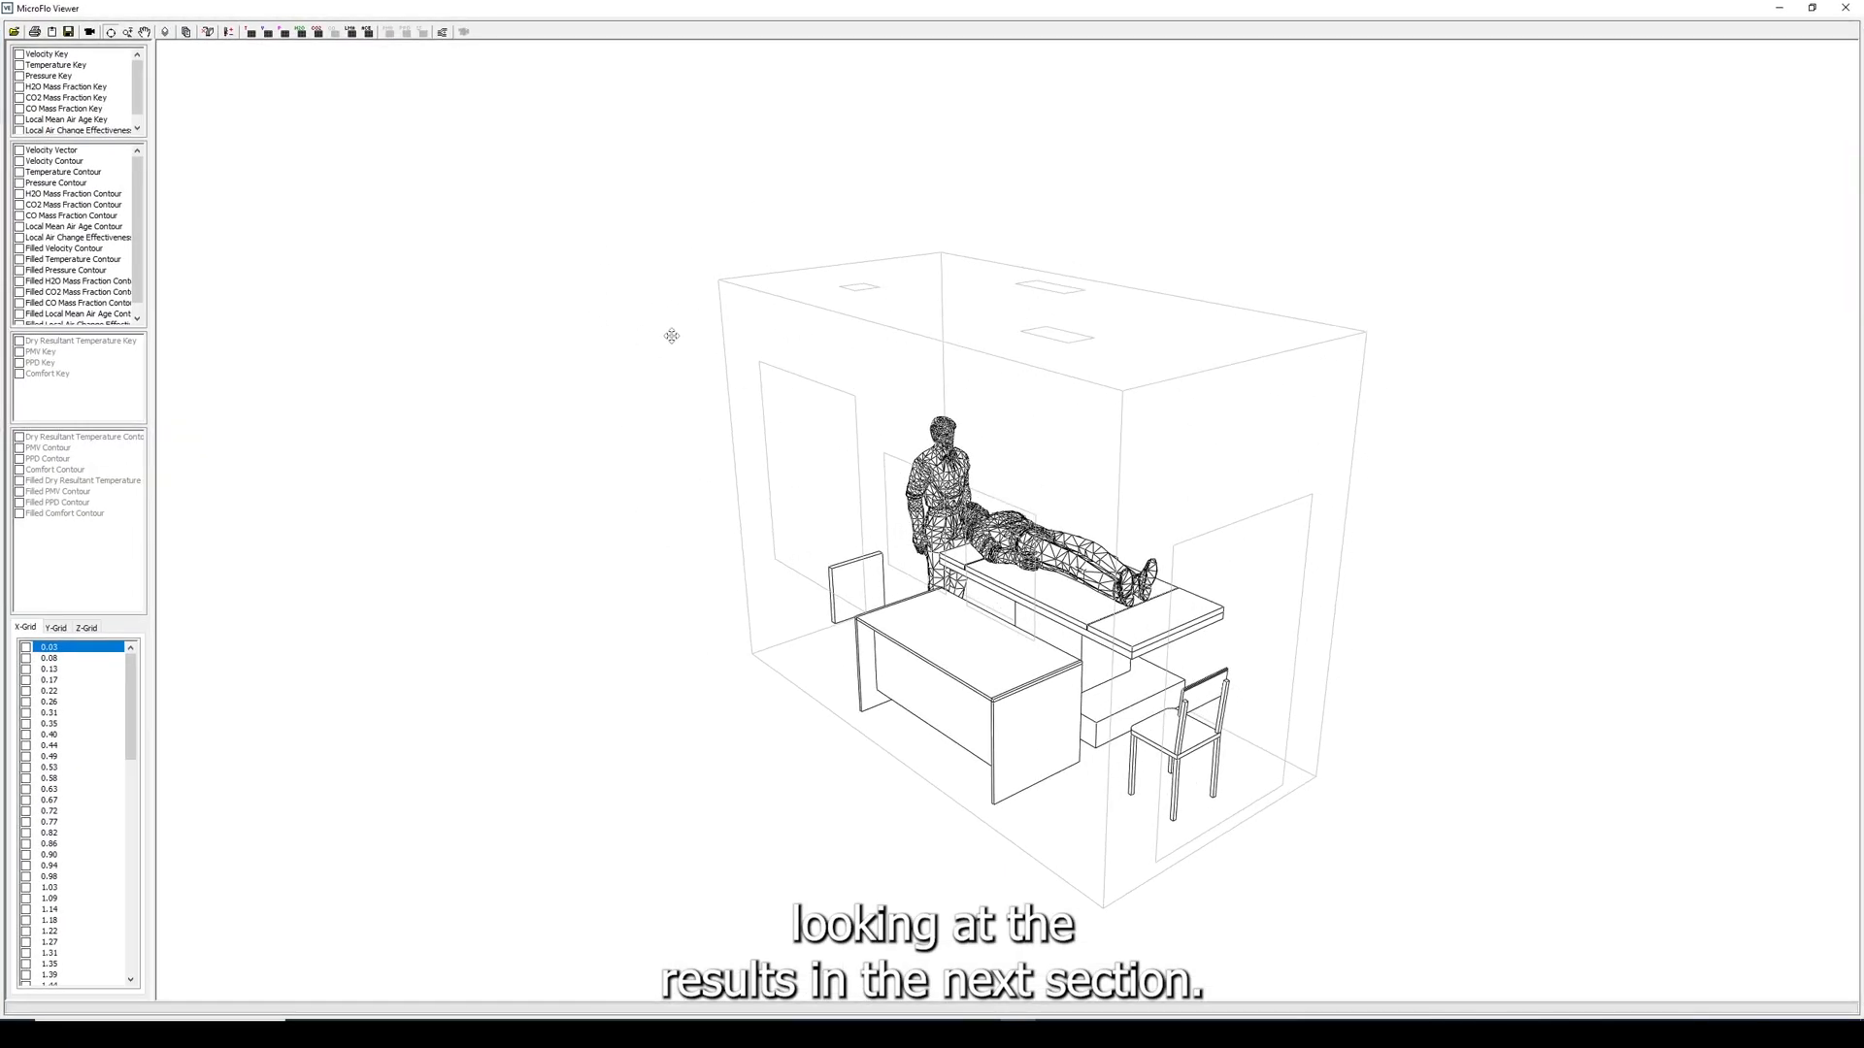